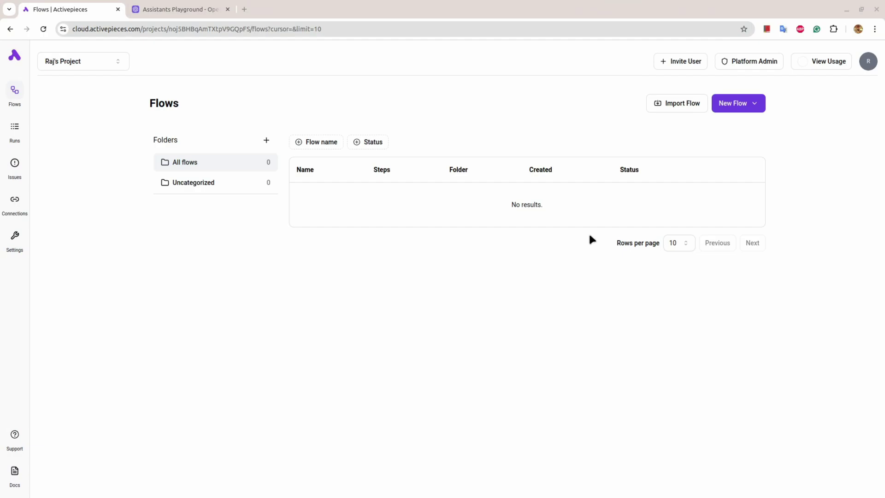
- Select 'activepieces' in the address bar, then switch to the Assistants Playground tab
{"action": "left_click", "coordinate": [104, 29]}
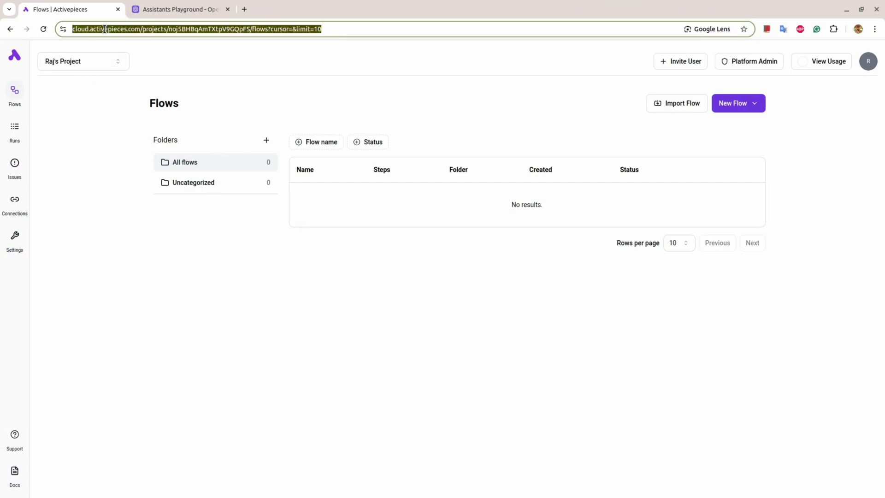
{"action": "double_click", "coordinate": [105, 29]}
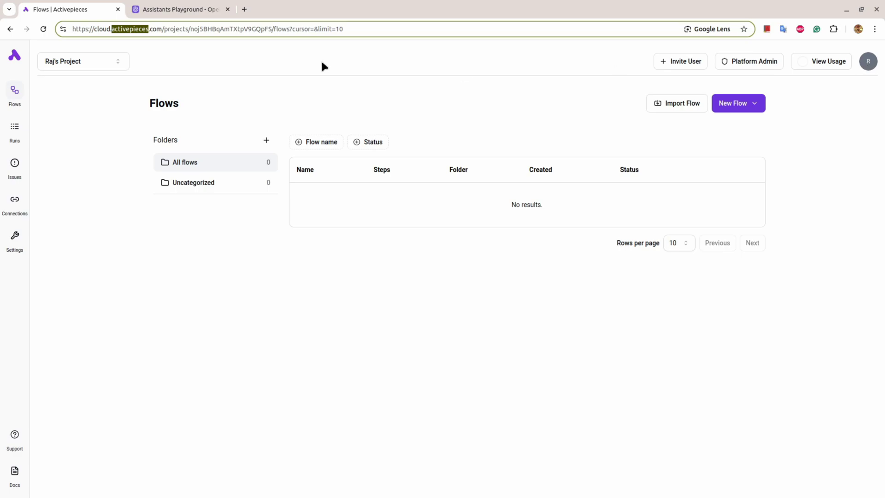
{"action": "left_click", "coordinate": [185, 5]}
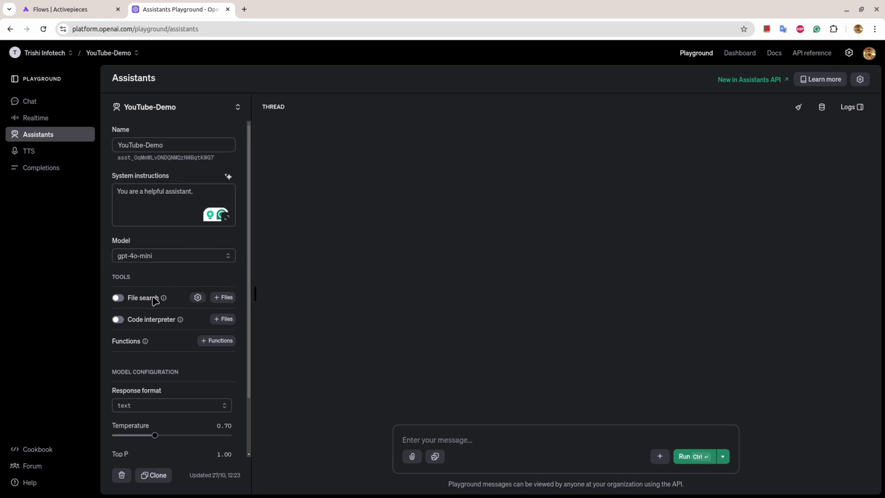
- Send 'Hi' to the YouTube-Demo assistant and check its 'Hello! How can I assist you today?' reply
{"action": "scroll", "coordinate": [142, 362], "scroll_direction": "down", "scroll_amount": 1}
{"action": "scroll", "coordinate": [143, 362], "scroll_direction": "up", "scroll_amount": 1}
{"action": "left_click", "coordinate": [476, 441]}
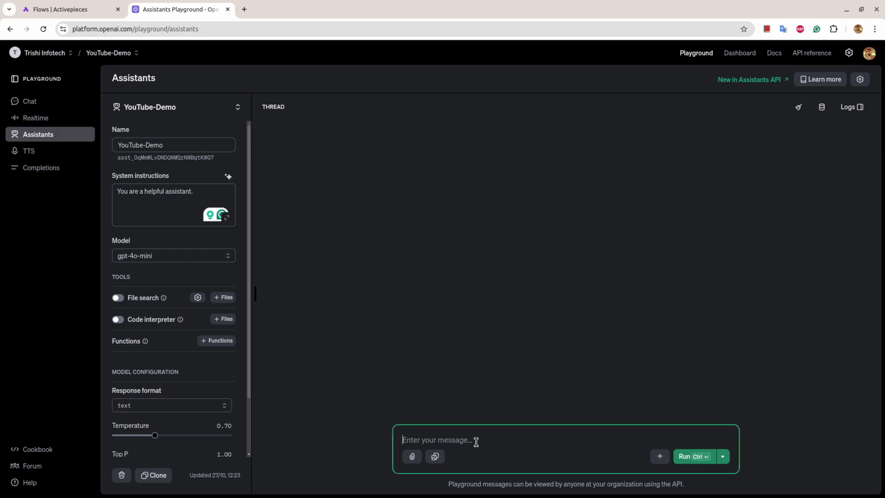
{"action": "type", "text": "Hi"}
{"action": "left_click", "coordinate": [685, 454]}
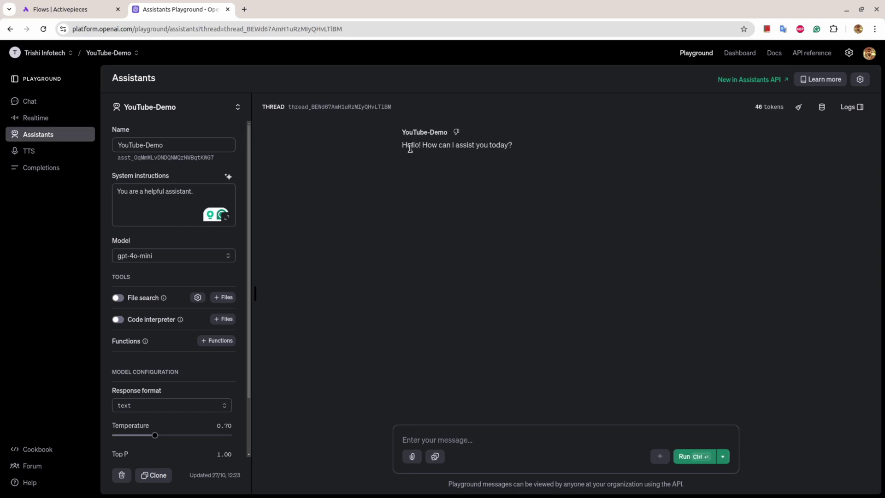
{"action": "left_click_drag", "start_coordinate": [401, 145], "coordinate": [514, 146]}
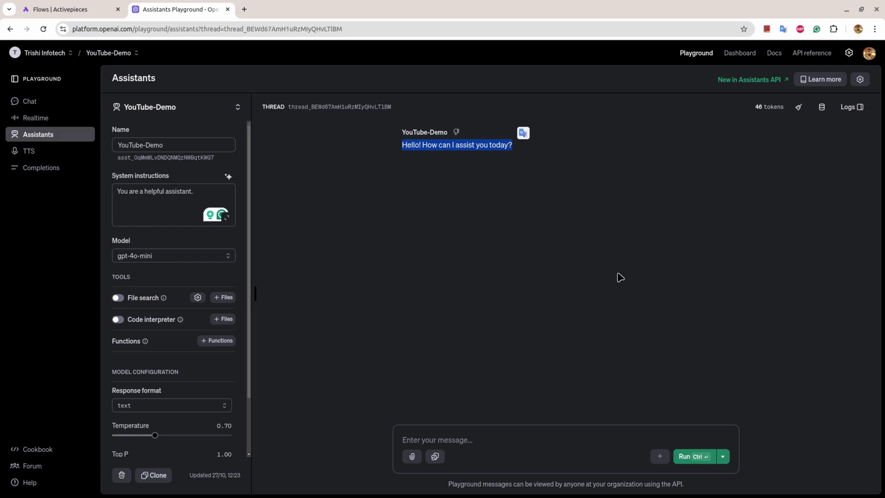
{"action": "left_click", "coordinate": [423, 225]}
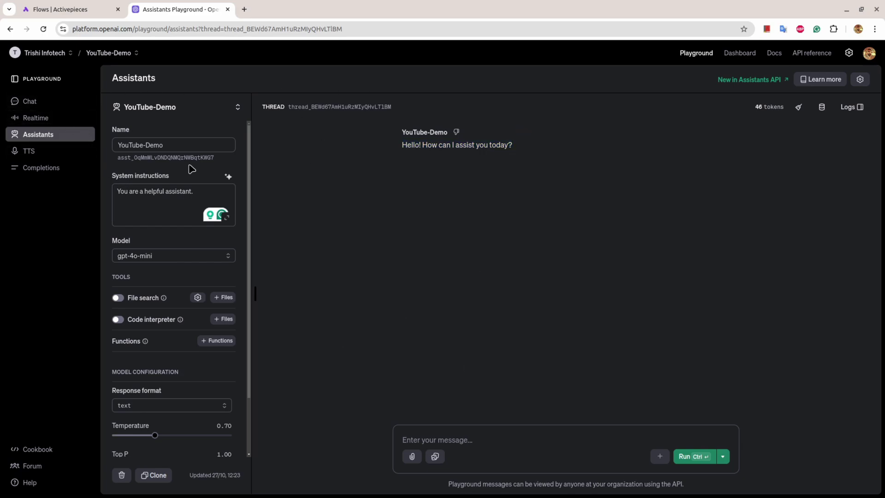
{"action": "scroll", "coordinate": [202, 289], "scroll_direction": "down", "scroll_amount": 2}
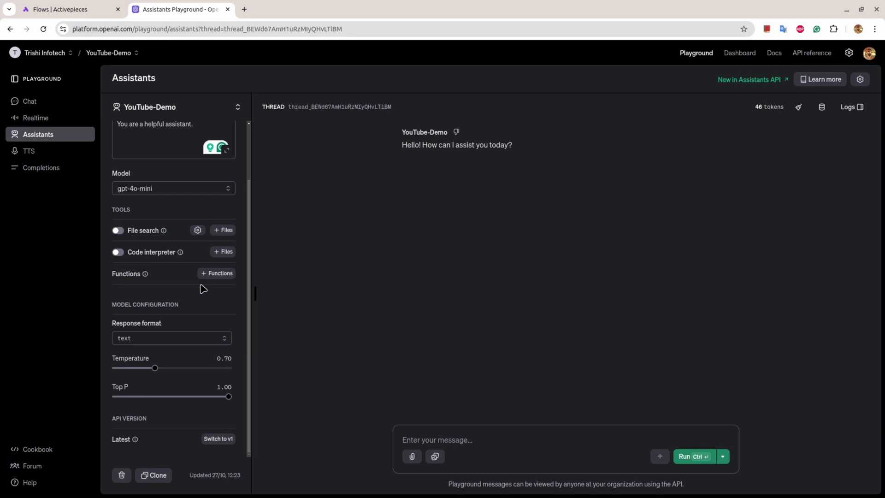
{"action": "scroll", "coordinate": [205, 358], "scroll_direction": "up", "scroll_amount": 2}
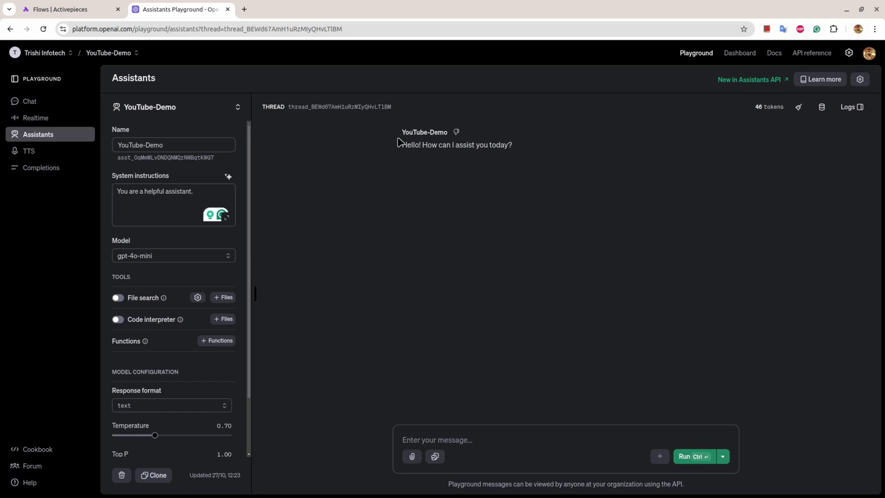
- Back in Activepieces, create a new flow from scratch and start searching trigger pieces
{"action": "left_click", "coordinate": [71, 13]}
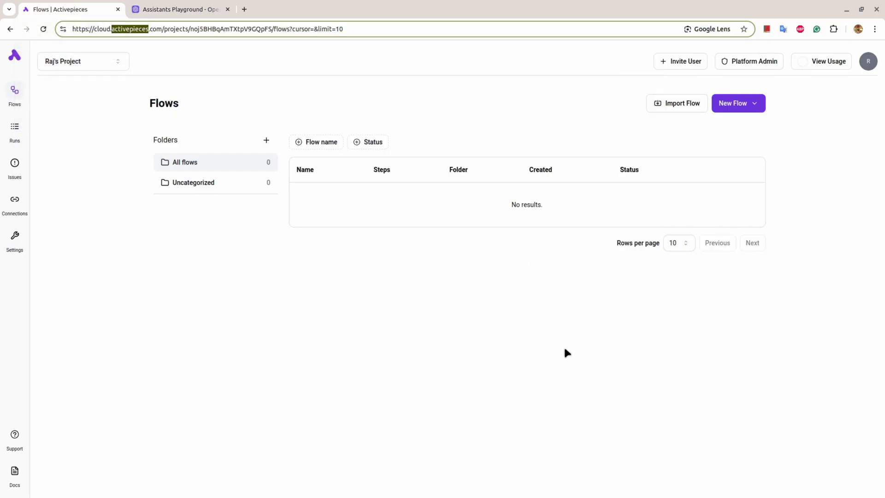
{"action": "left_click", "coordinate": [742, 103]}
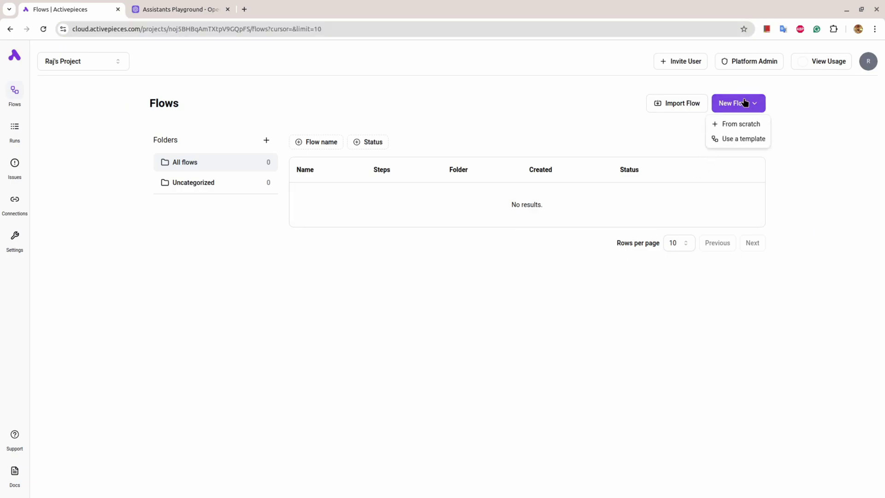
{"action": "left_click", "coordinate": [745, 129]}
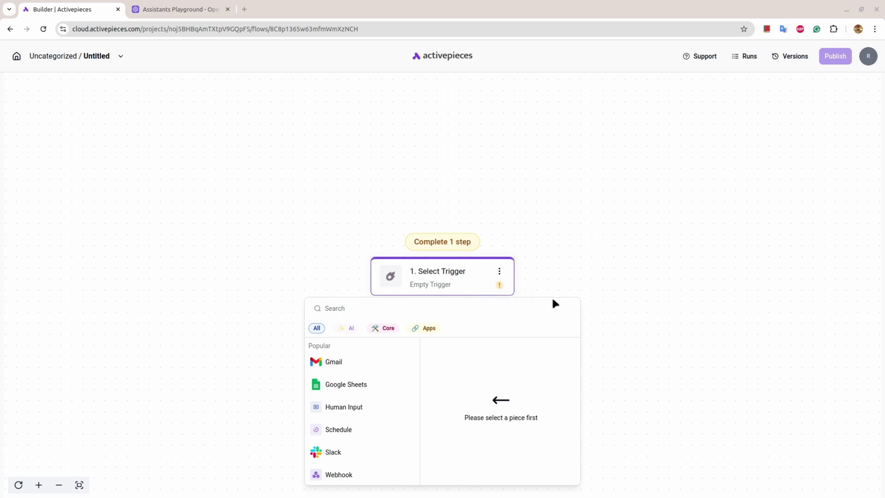
{"action": "left_click", "coordinate": [347, 308]}
- Search 'tele' and set Telegram Bot's New message as the flow's trigger
{"action": "type", "text": "tele"}
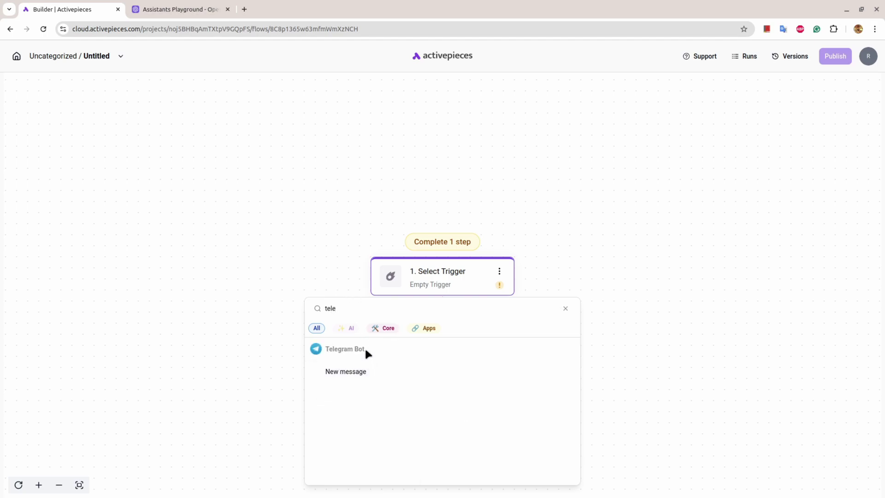
{"action": "left_click", "coordinate": [342, 374]}
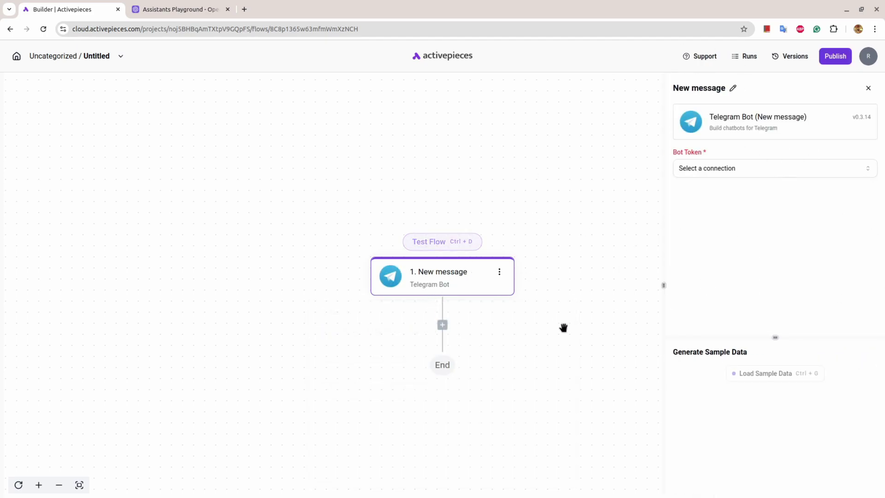
{"action": "left_click_drag", "start_coordinate": [564, 336], "coordinate": [499, 268]}
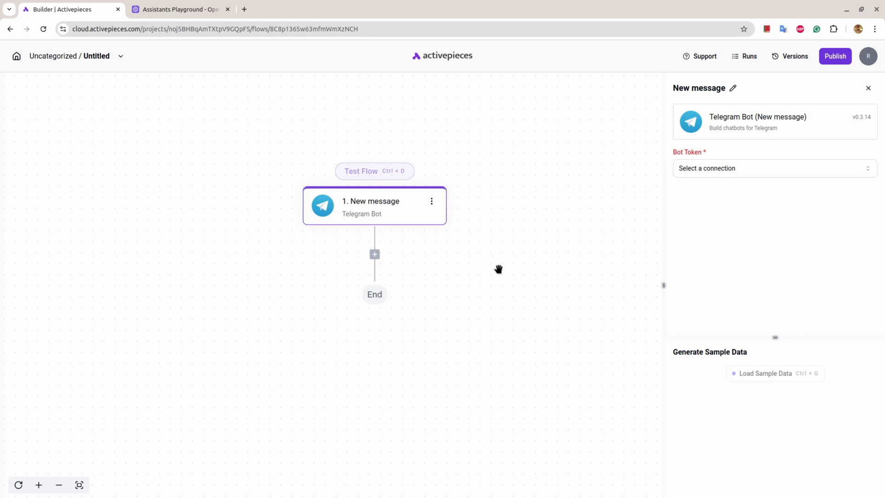
- Start a new Telegram Bot connection, enter its connection name, and switch over to Telegram
{"action": "left_click", "coordinate": [756, 169]}
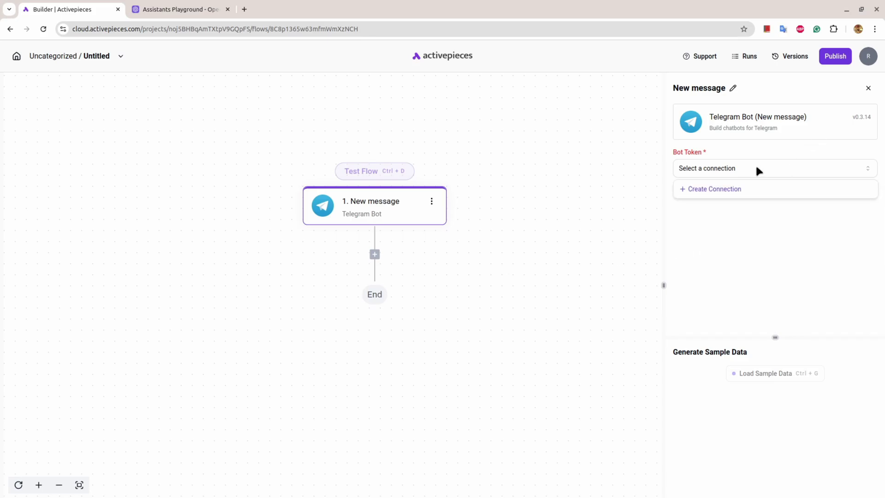
{"action": "left_click", "coordinate": [718, 189]}
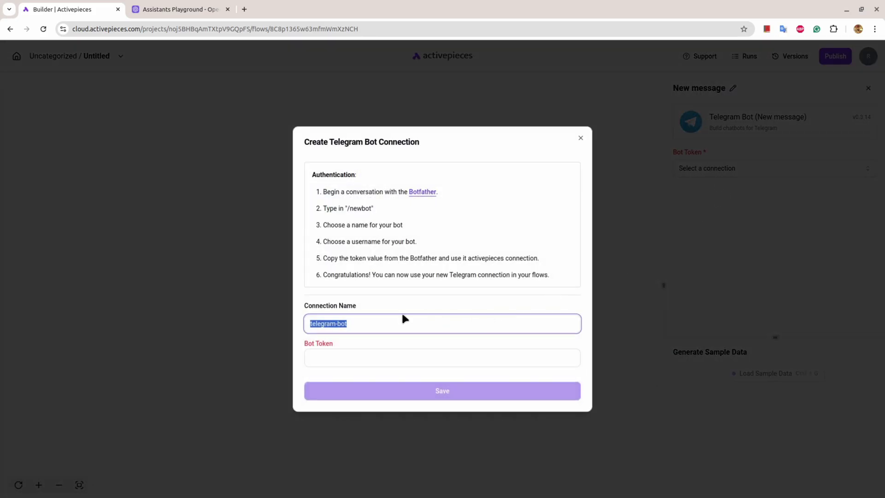
{"action": "left_click", "coordinate": [384, 322]}
{"action": "key", "text": "ctrl+a"}
{"action": "type", "text": "RajKapadia-YouTube-"}
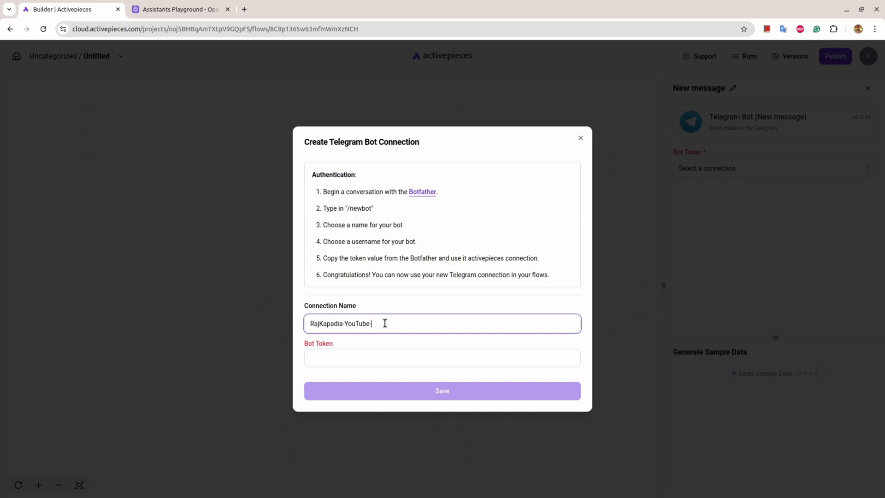
{"action": "type", "text": "Demo"}
{"action": "left_click_drag", "start_coordinate": [551, 276], "coordinate": [321, 187]}
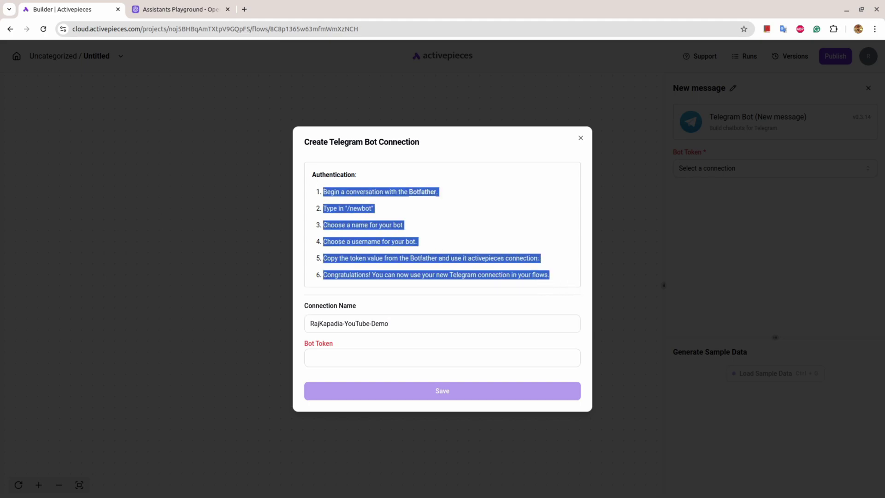
{"action": "key", "text": "alt+Tab"}
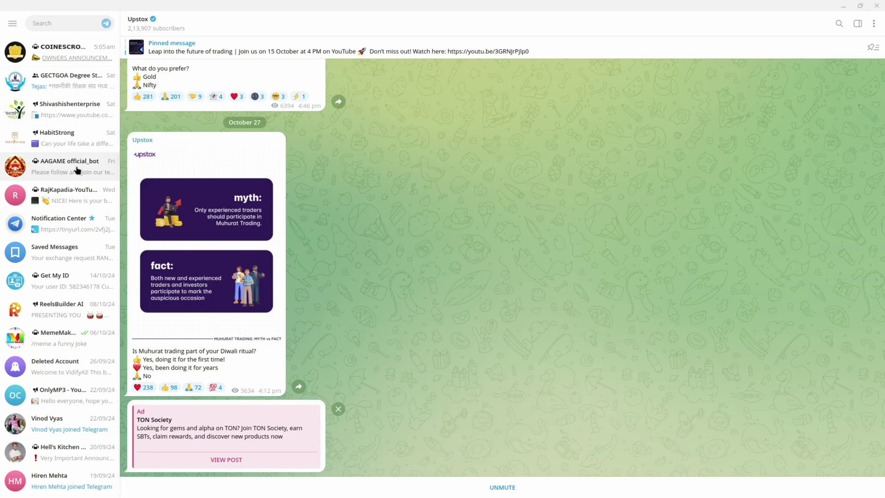
- Find the BotFather chat and copy the new-bot confirmation message containing the API token
{"action": "left_click", "coordinate": [75, 23]}
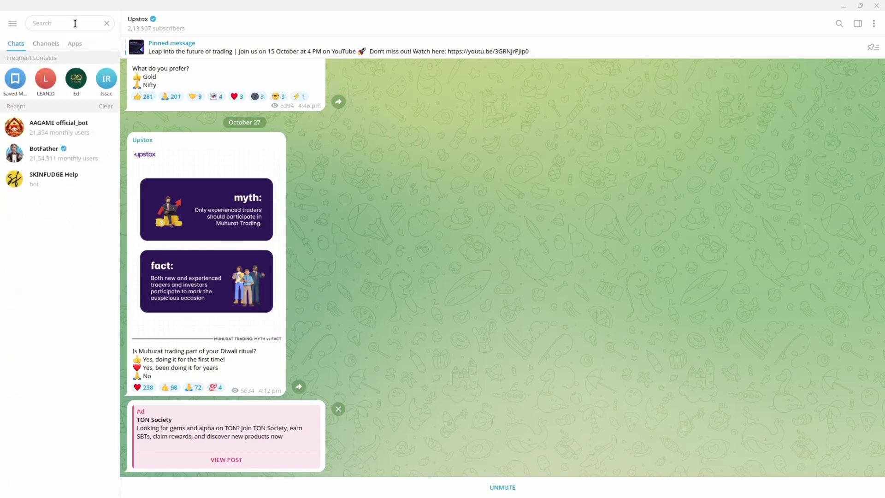
{"action": "type", "text": "botfat"}
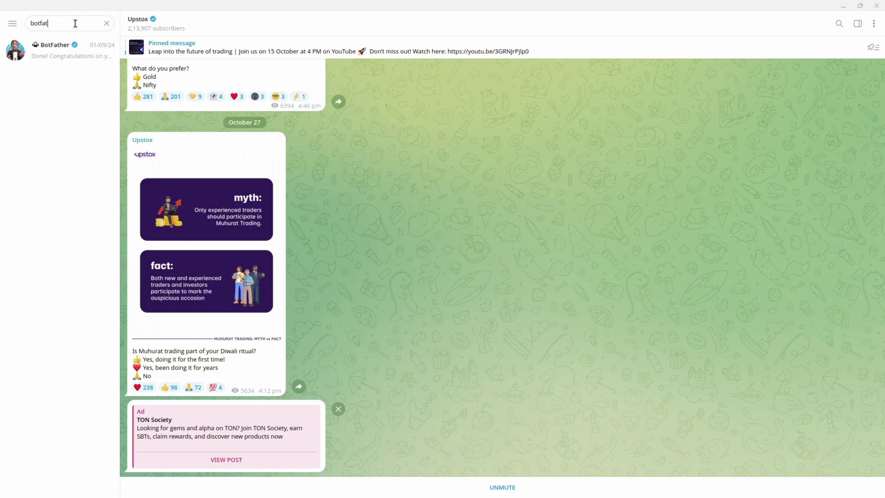
{"action": "type", "text": "h"}
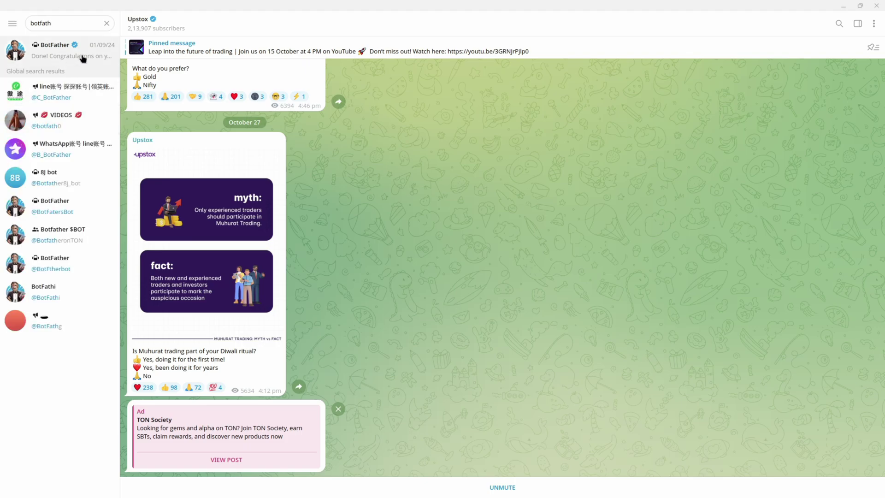
{"action": "left_click", "coordinate": [64, 47]}
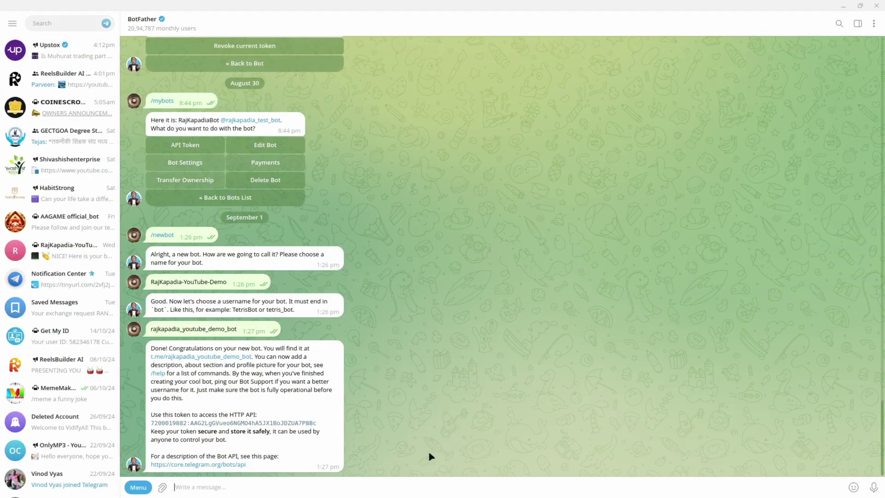
{"action": "left_click_drag", "start_coordinate": [148, 236], "coordinate": [255, 330]}
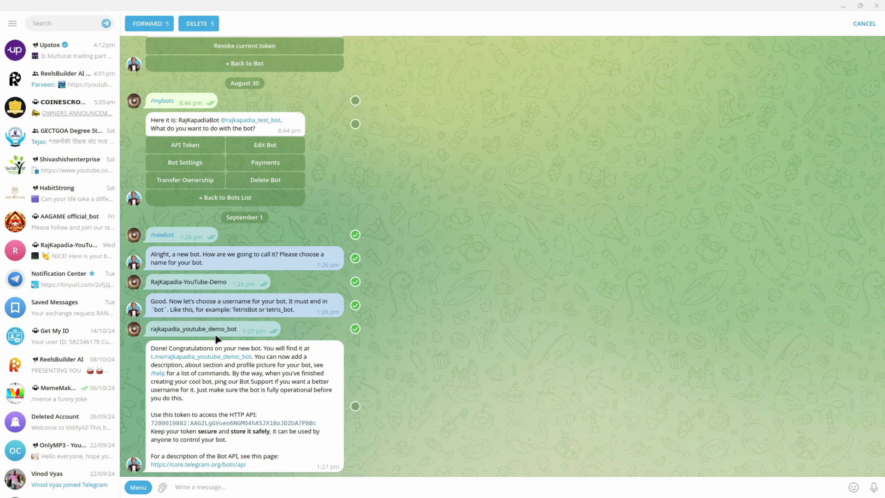
{"action": "left_click", "coordinate": [496, 315]}
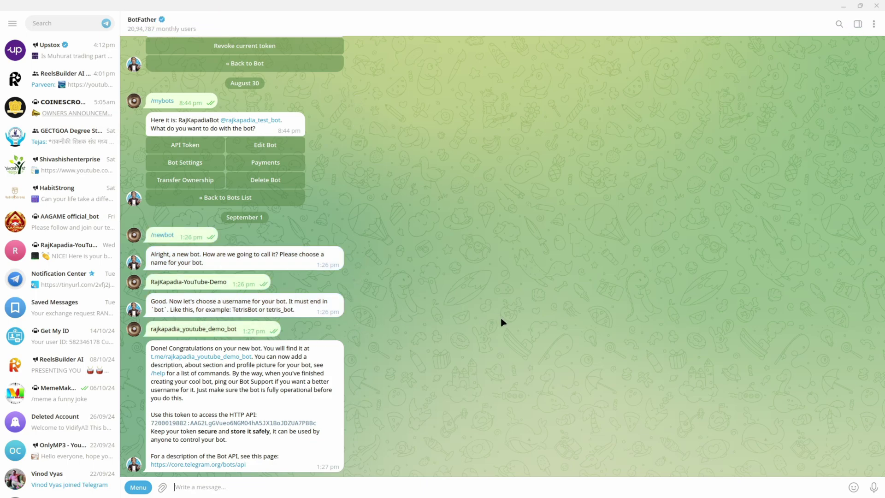
{"action": "left_click_drag", "start_coordinate": [225, 330], "coordinate": [237, 330]}
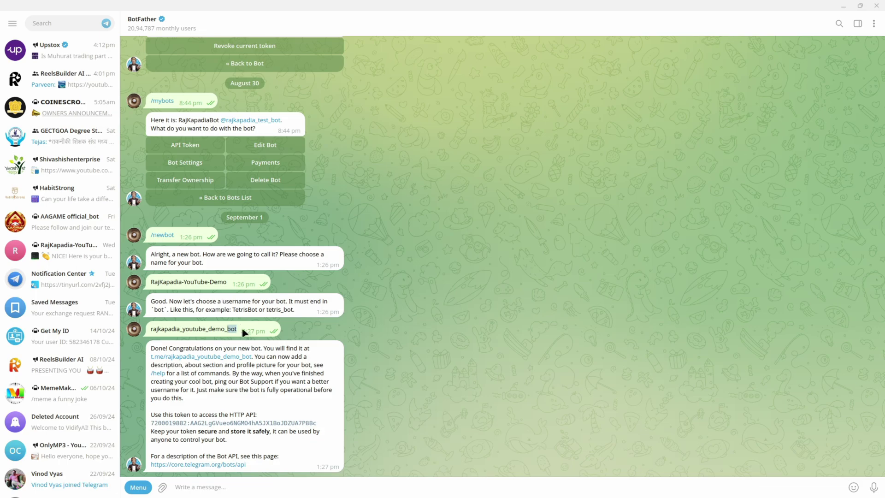
{"action": "left_click", "coordinate": [436, 329]}
{"action": "left_click_drag", "start_coordinate": [153, 347], "coordinate": [272, 463]}
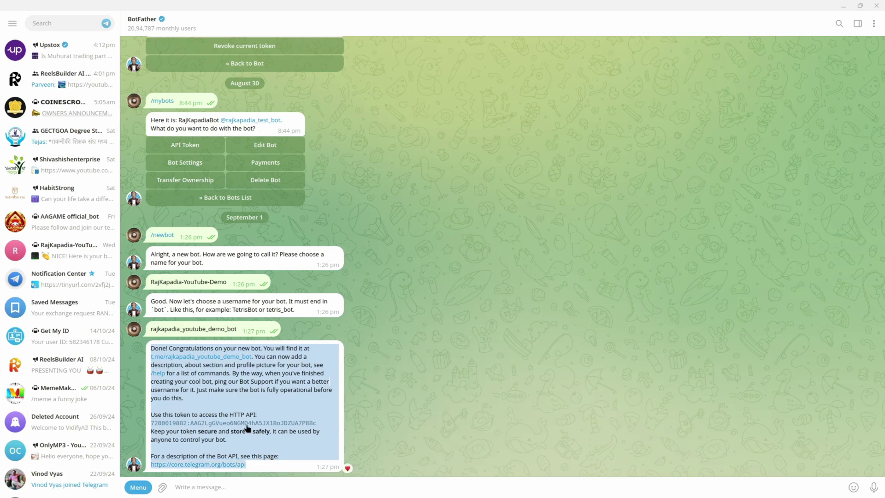
{"action": "left_click", "coordinate": [246, 426]}
- Paste the bot token into the Telegram connection, save it, and let the browser store it
{"action": "key", "text": "alt+Tab"}
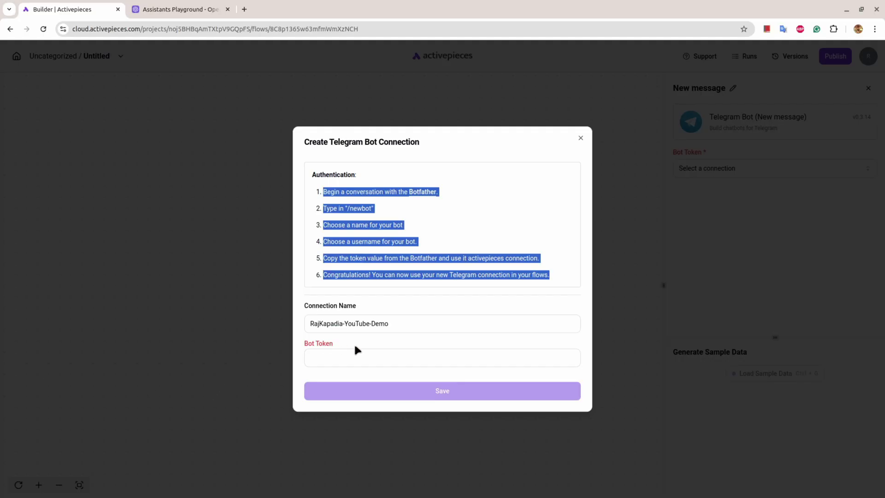
{"action": "left_click", "coordinate": [368, 355]}
{"action": "key", "text": "ctrl+v"}
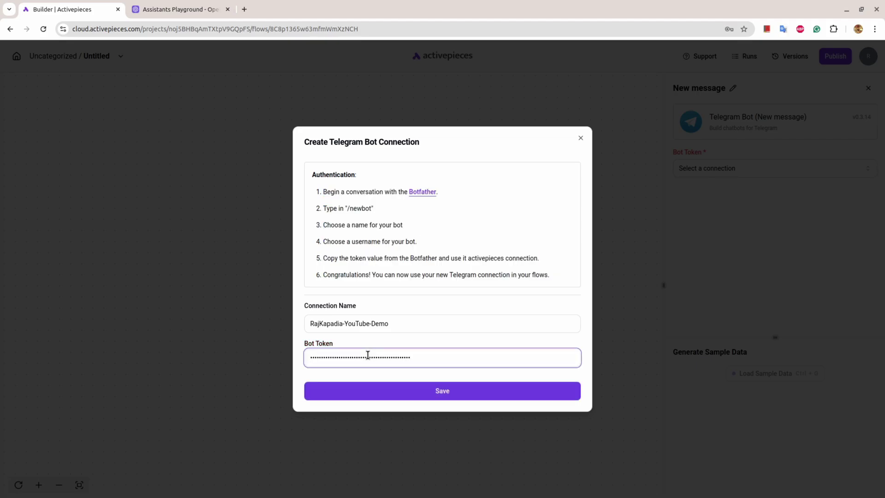
{"action": "left_click", "coordinate": [495, 390]}
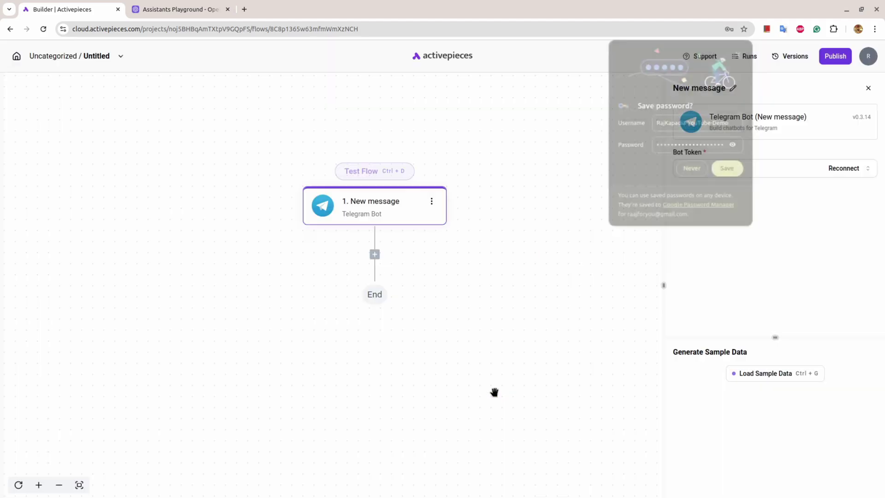
{"action": "left_click", "coordinate": [727, 168]}
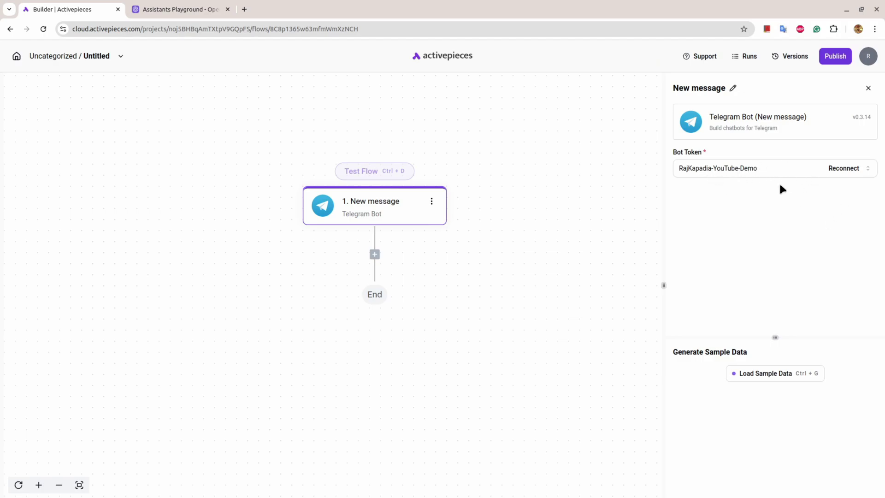
- Below the trigger, filter to AI pieces, search 'ope' and add OpenAI Ask Assistant
{"action": "left_click", "coordinate": [373, 255]}
{"action": "left_click", "coordinate": [276, 298]}
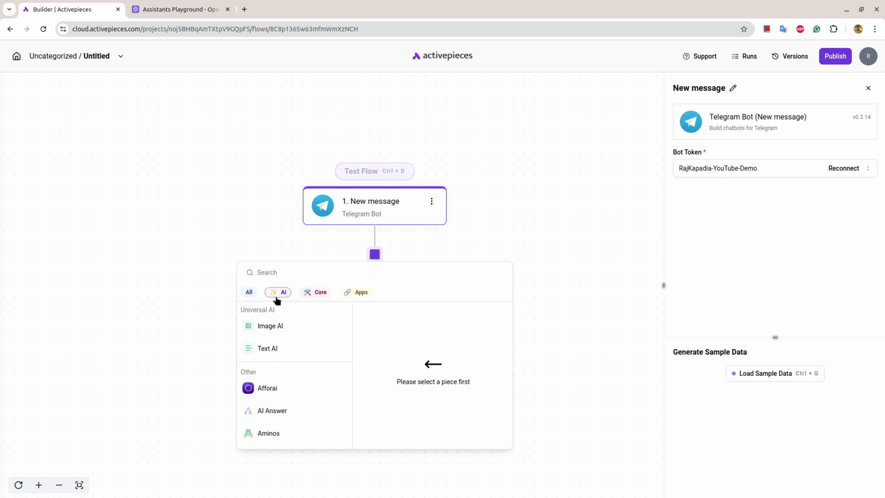
{"action": "left_click", "coordinate": [296, 276]}
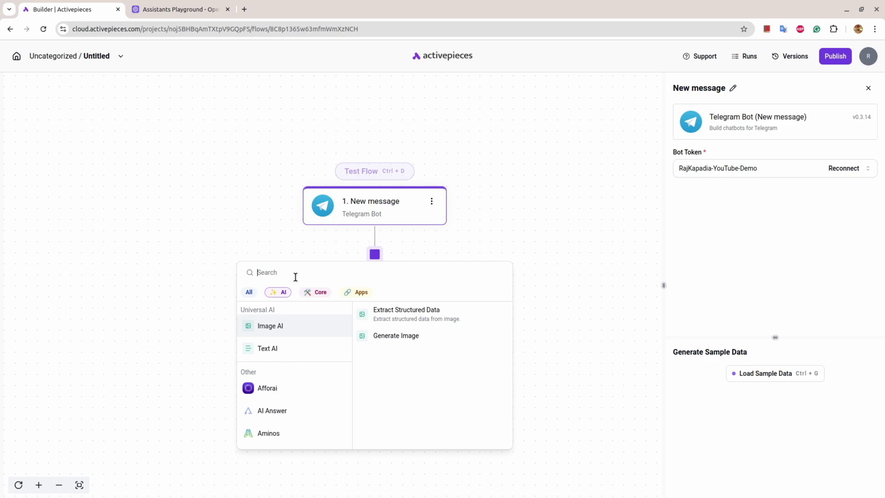
{"action": "type", "text": "ope"}
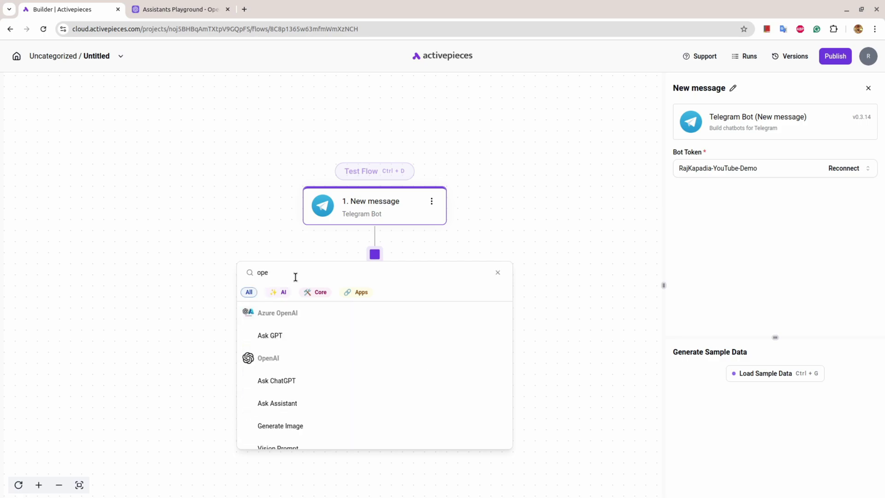
{"action": "scroll", "coordinate": [324, 411], "scroll_direction": "down", "scroll_amount": 1}
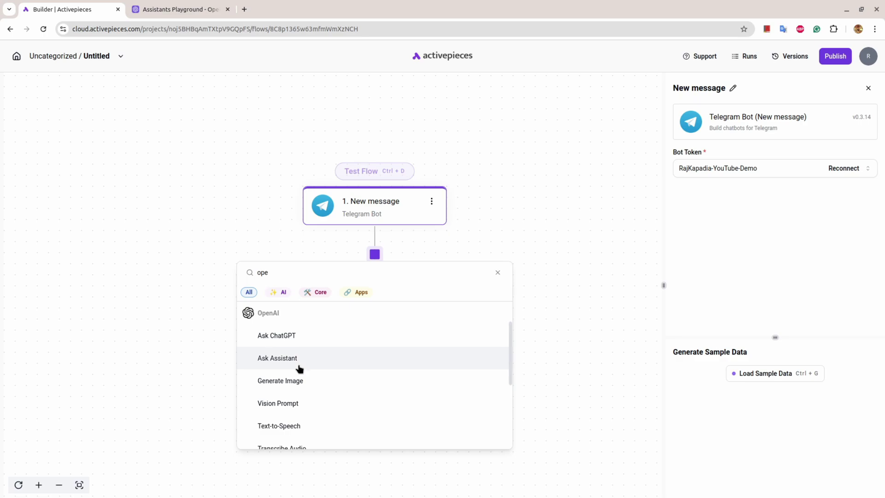
{"action": "scroll", "coordinate": [299, 368], "scroll_direction": "down", "scroll_amount": 3}
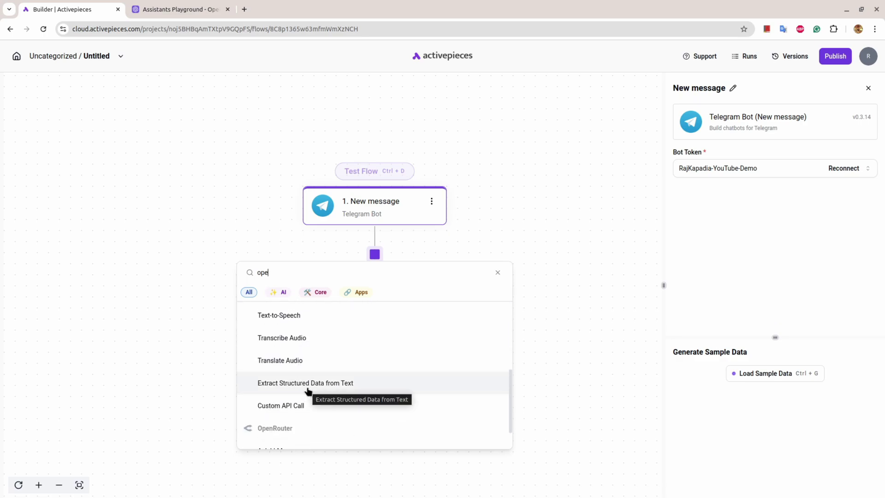
{"action": "scroll", "coordinate": [308, 390], "scroll_direction": "up", "scroll_amount": 2}
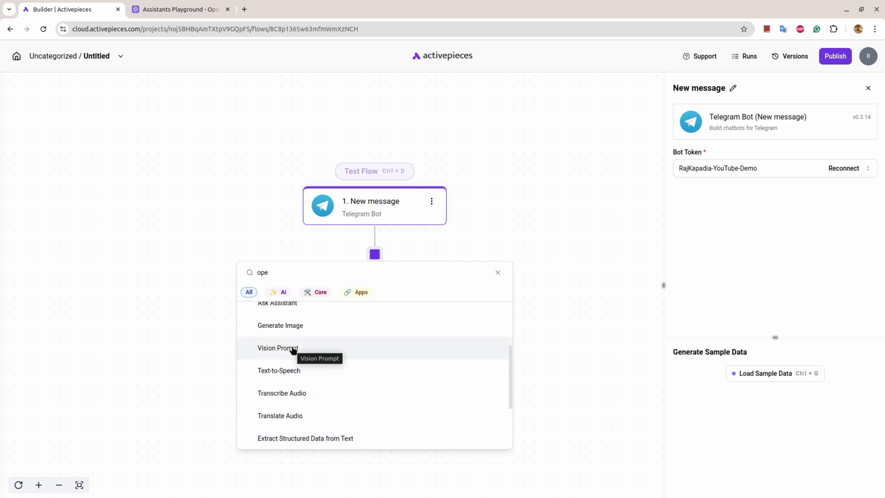
{"action": "scroll", "coordinate": [295, 353], "scroll_direction": "up", "scroll_amount": 2}
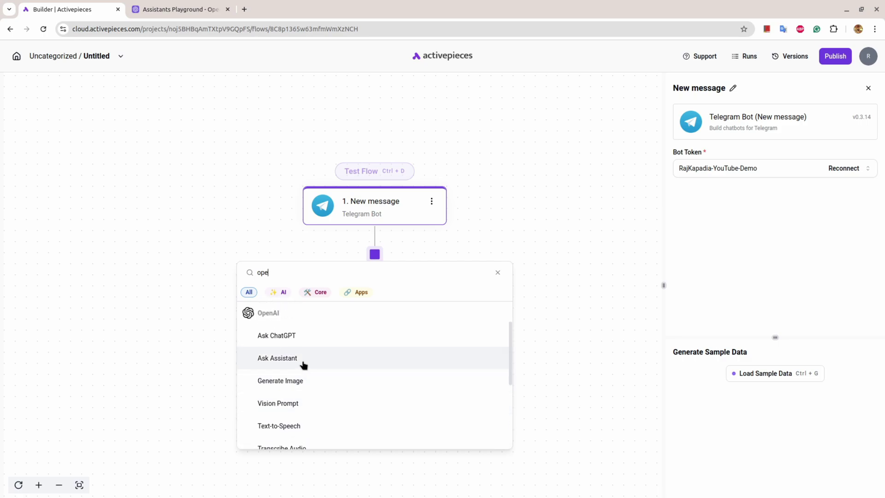
{"action": "left_click", "coordinate": [277, 358]}
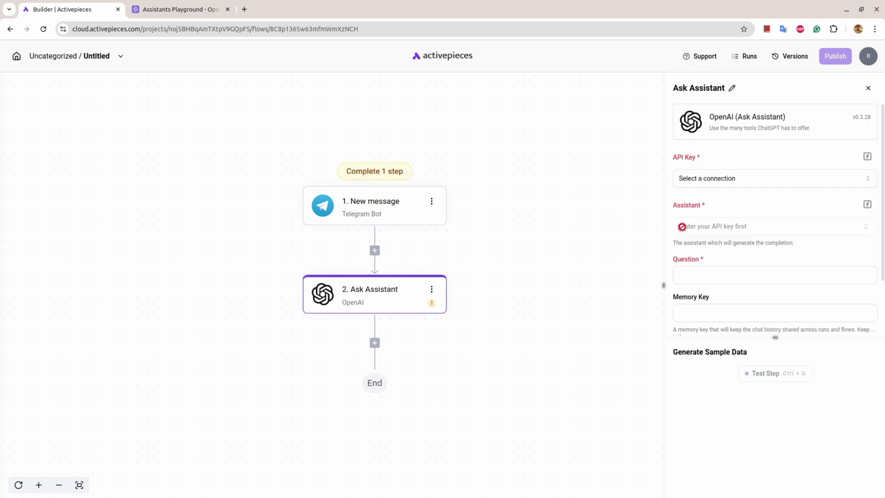
- Create a new OpenAI API Key connection and name it Openai-Youtube-Demo
{"action": "left_click", "coordinate": [715, 178]}
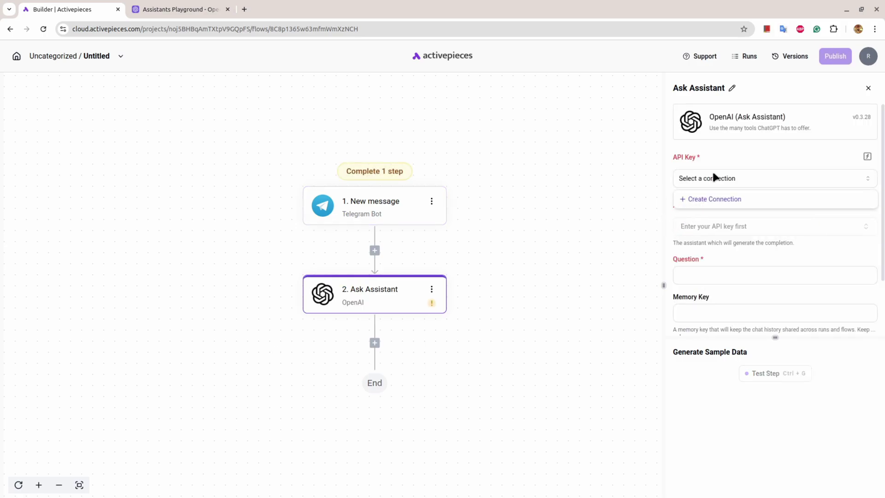
{"action": "left_click", "coordinate": [728, 200]}
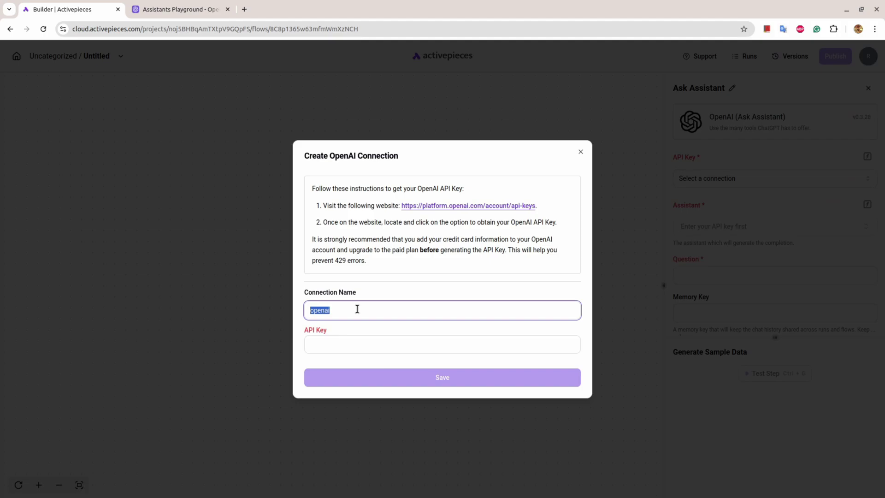
{"action": "type", "text": "Yo"}
{"action": "type", "text": "Openai"}
{"action": "type", "text": "-Demo"}
- In OpenAI Platform, go through the dashboard to the project's API keys list
{"action": "left_click", "coordinate": [209, 5]}
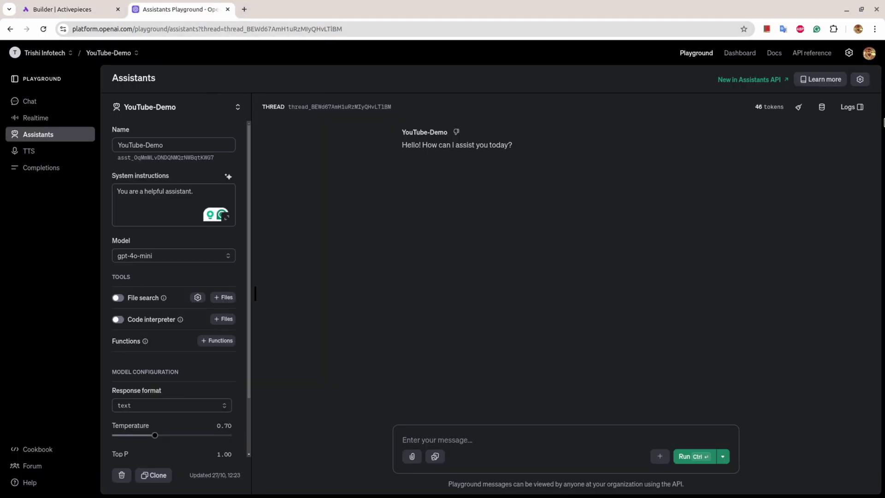
{"action": "left_click", "coordinate": [869, 53]}
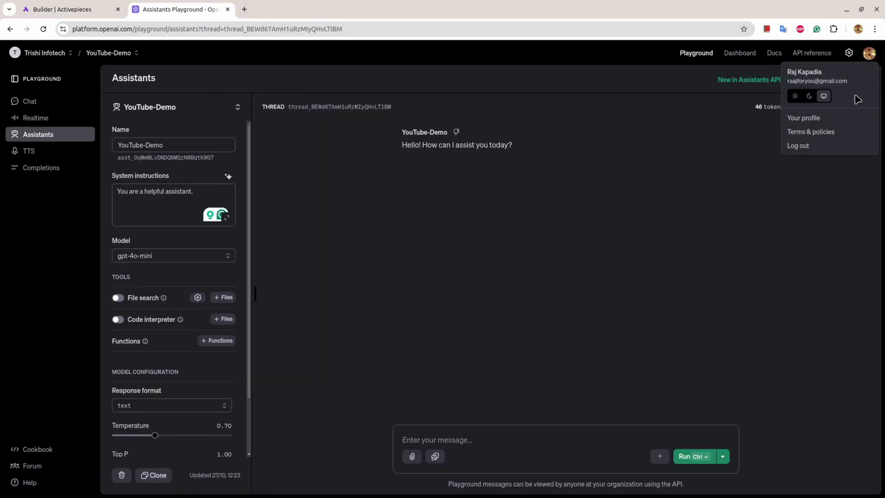
{"action": "left_click", "coordinate": [817, 127]}
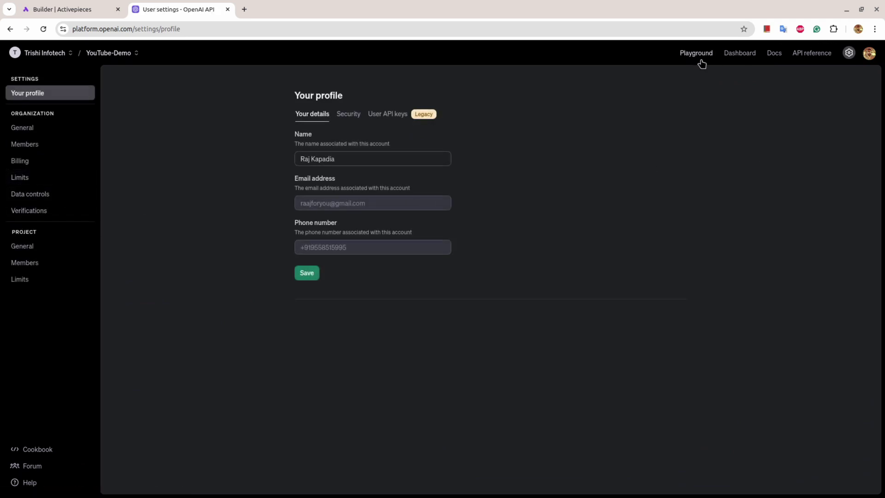
{"action": "left_click", "coordinate": [748, 54]}
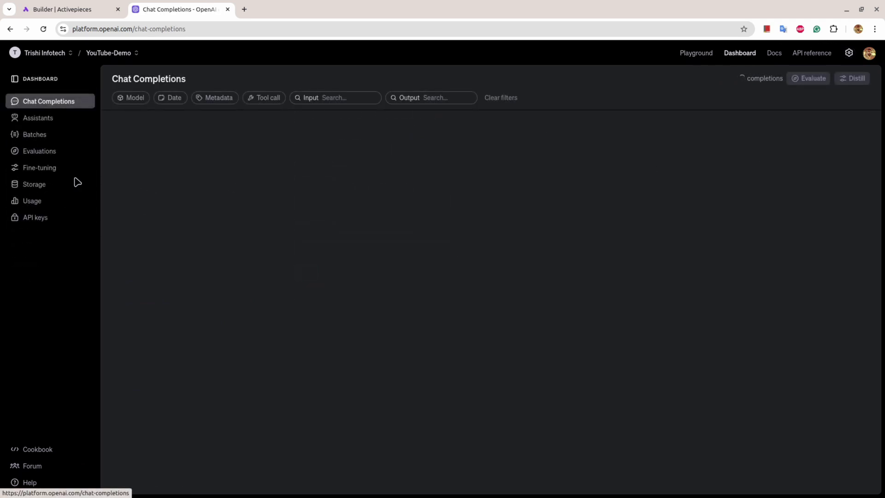
{"action": "left_click", "coordinate": [50, 218]}
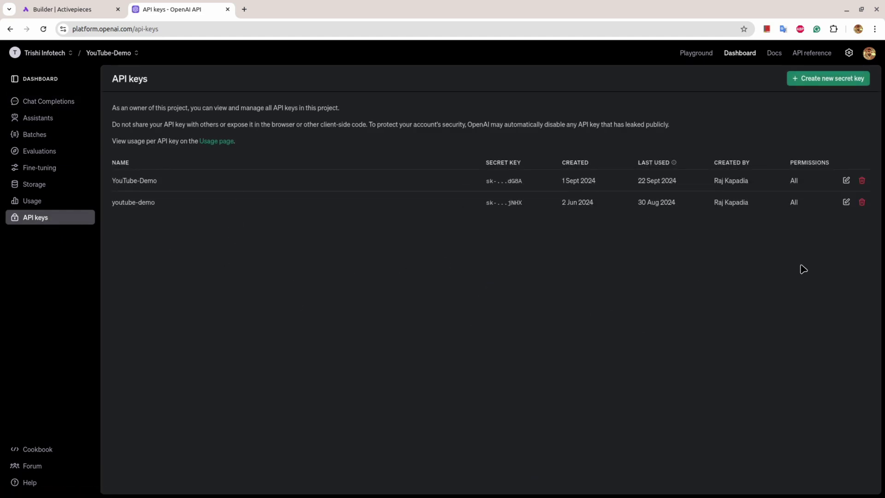
- Create a new secret key named Demo-Key and copy it
{"action": "left_click", "coordinate": [845, 80]}
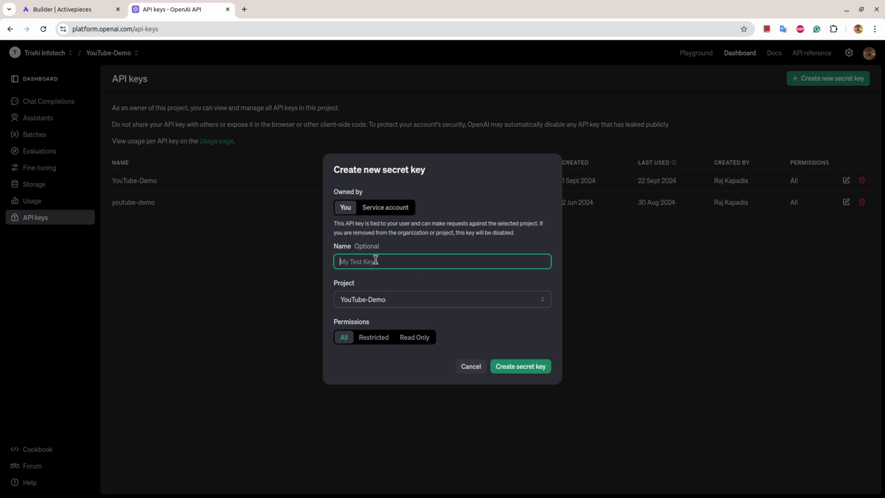
{"action": "type", "text": "Demo-Key"}
{"action": "left_click", "coordinate": [532, 367]}
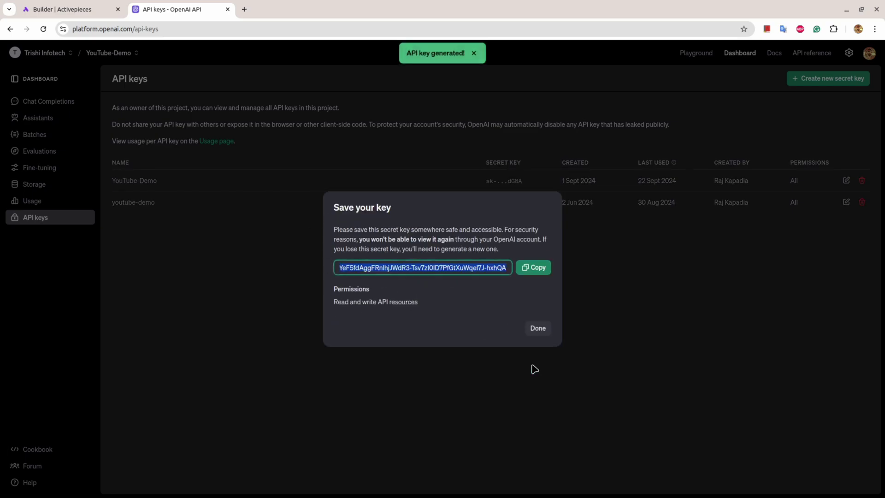
{"action": "left_click", "coordinate": [533, 268]}
{"action": "left_click", "coordinate": [537, 329]}
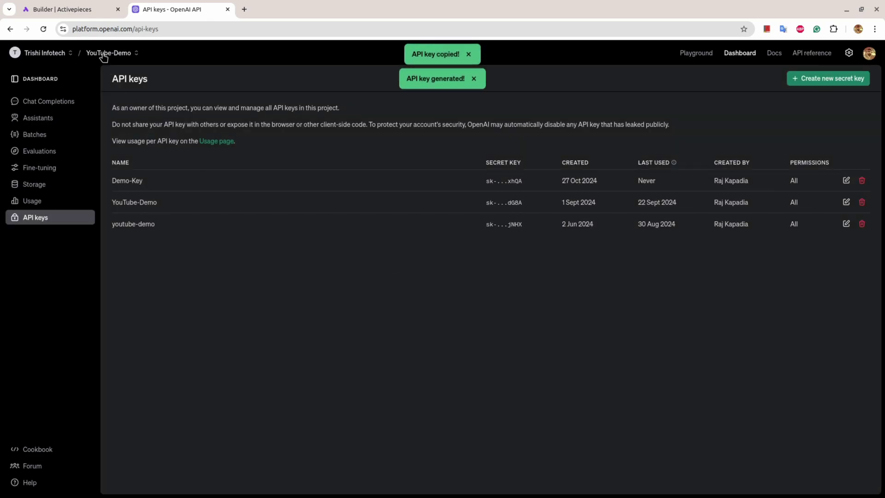
- Paste the new OpenAI API key into the Openai-Youtube-Demo connection and save it
{"action": "left_click", "coordinate": [90, 9]}
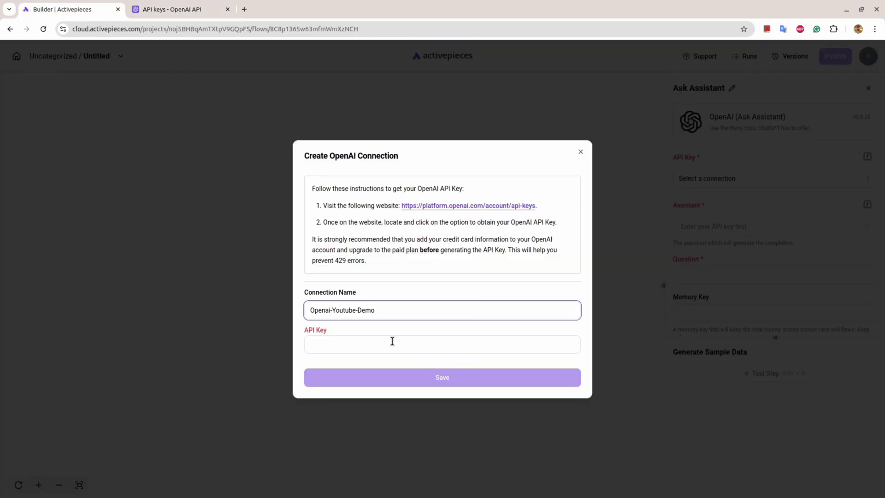
{"action": "left_click", "coordinate": [373, 341]}
{"action": "key", "text": "ctrl+v"}
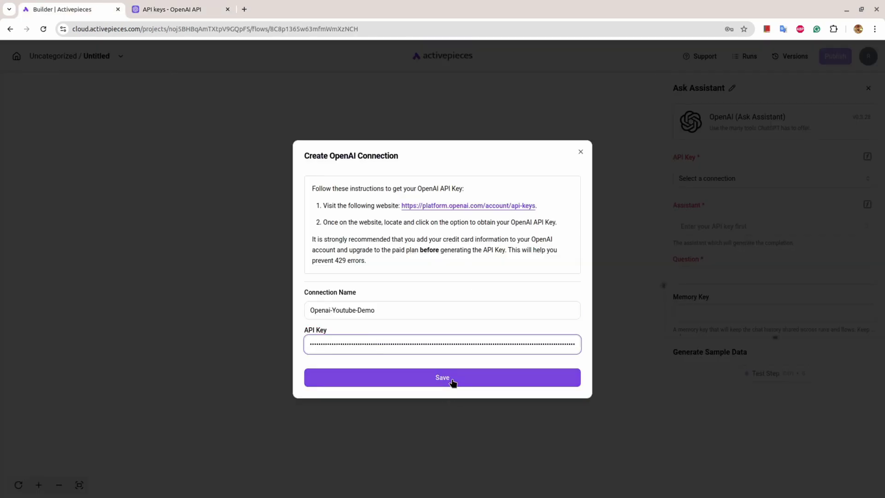
{"action": "left_click", "coordinate": [451, 379]}
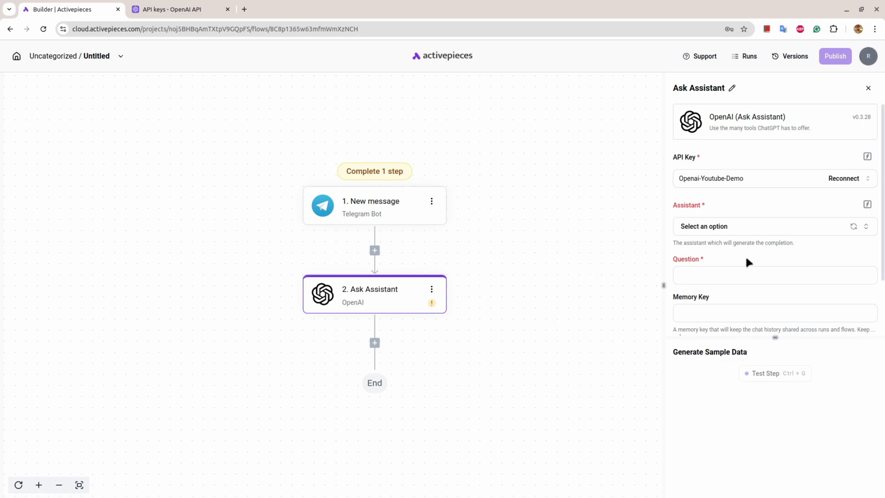
{"action": "scroll", "coordinate": [747, 255], "scroll_direction": "down", "scroll_amount": 2}
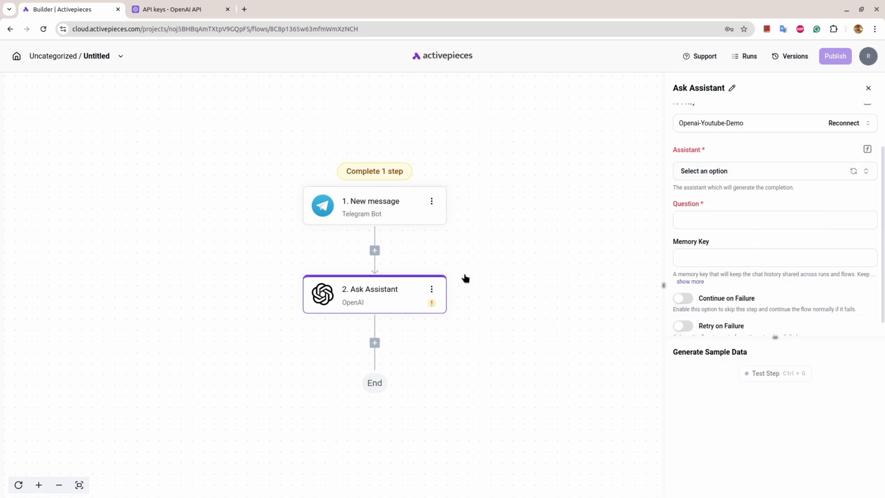
- Add a Telegram Bot Send Text Message step after Ask Assistant, using the saved Bot Token connection
{"action": "left_click", "coordinate": [375, 343]}
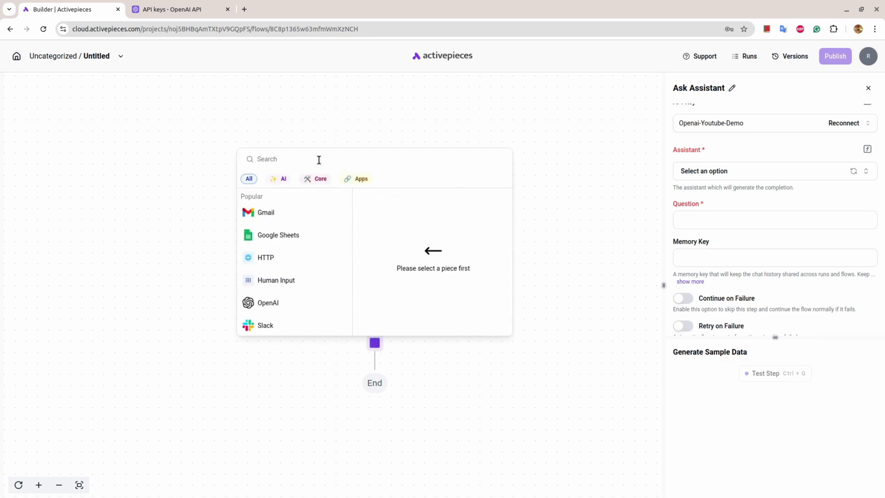
{"action": "type", "text": "tele"}
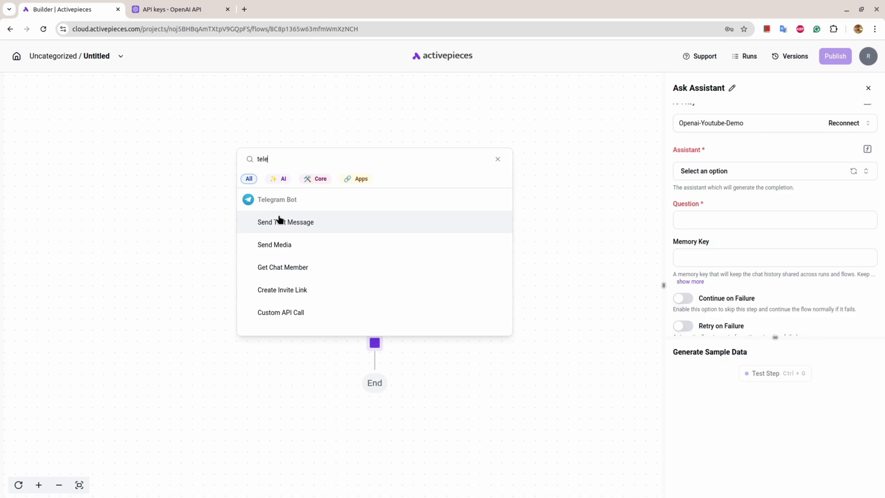
{"action": "left_click", "coordinate": [280, 221]}
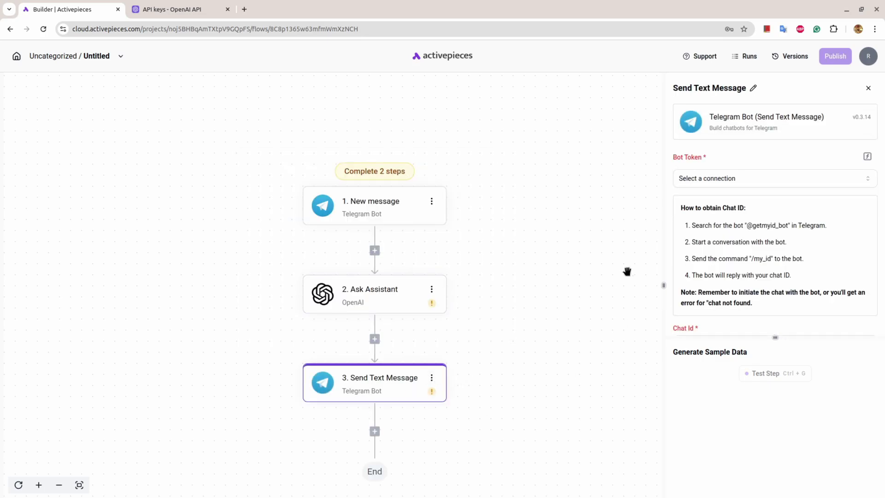
{"action": "left_click", "coordinate": [718, 177]}
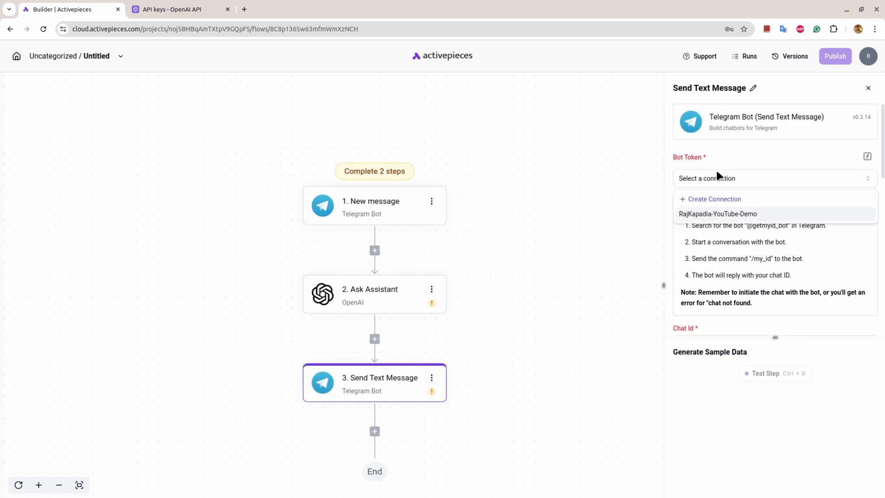
{"action": "left_click", "coordinate": [728, 214]}
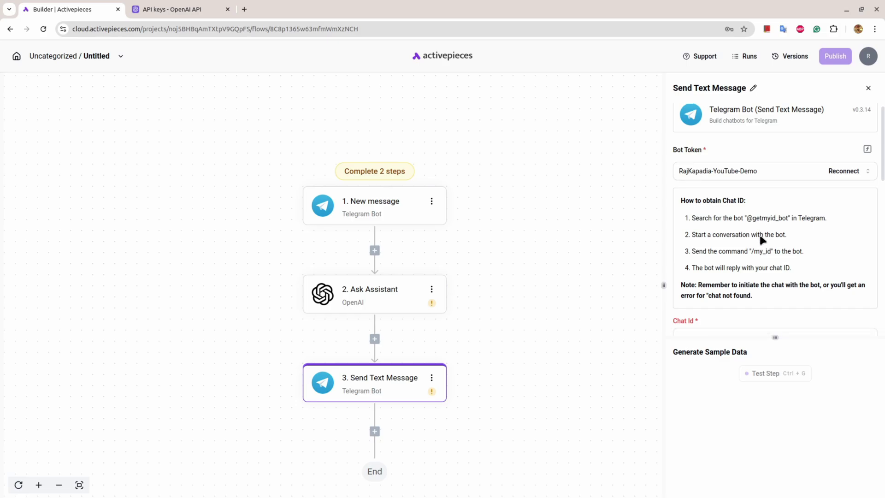
{"action": "scroll", "coordinate": [761, 238], "scroll_direction": "down", "scroll_amount": 5}
{"action": "scroll", "coordinate": [760, 233], "scroll_direction": "up", "scroll_amount": 5}
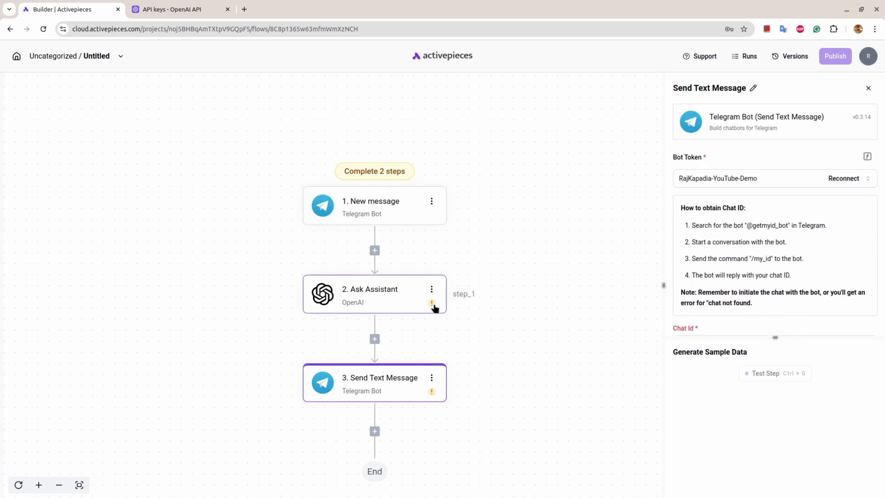
{"action": "mouse_move", "coordinate": [432, 304]}
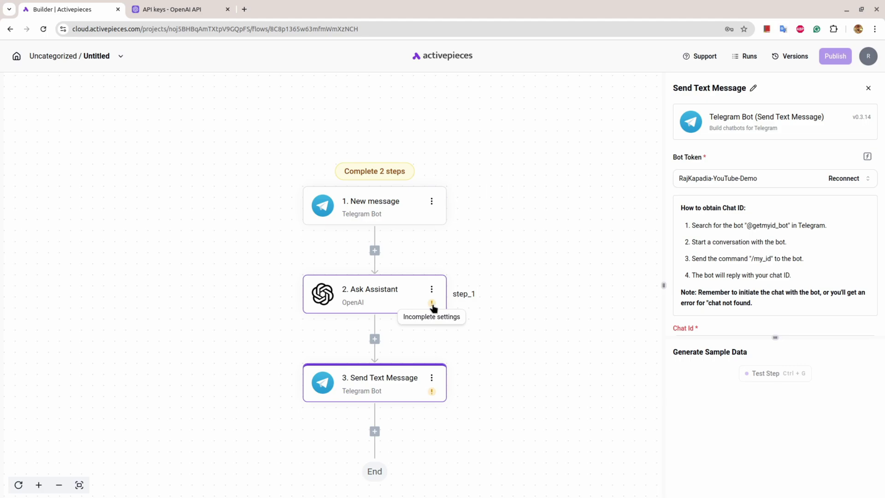
{"action": "mouse_move", "coordinate": [431, 394]}
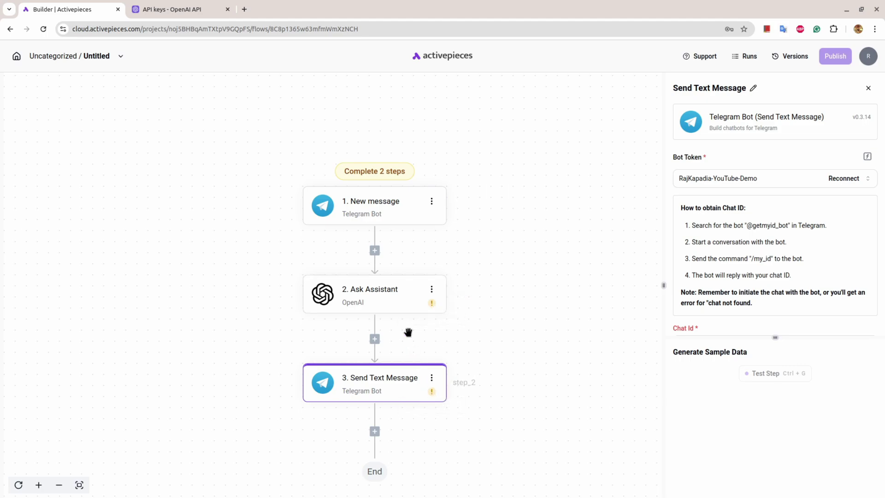
- Set the Ask Assistant step's Assistant to YouTube-Demo
{"action": "left_click", "coordinate": [406, 298]}
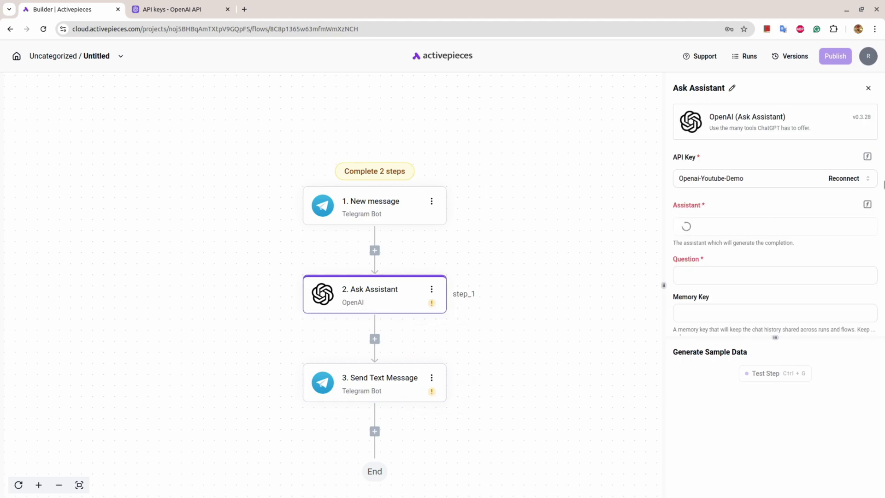
{"action": "left_click", "coordinate": [758, 227]}
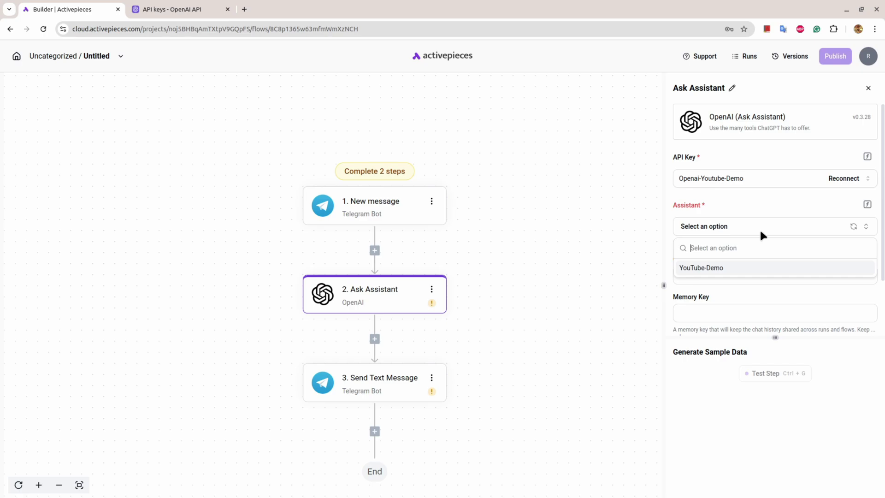
{"action": "left_click", "coordinate": [732, 275]}
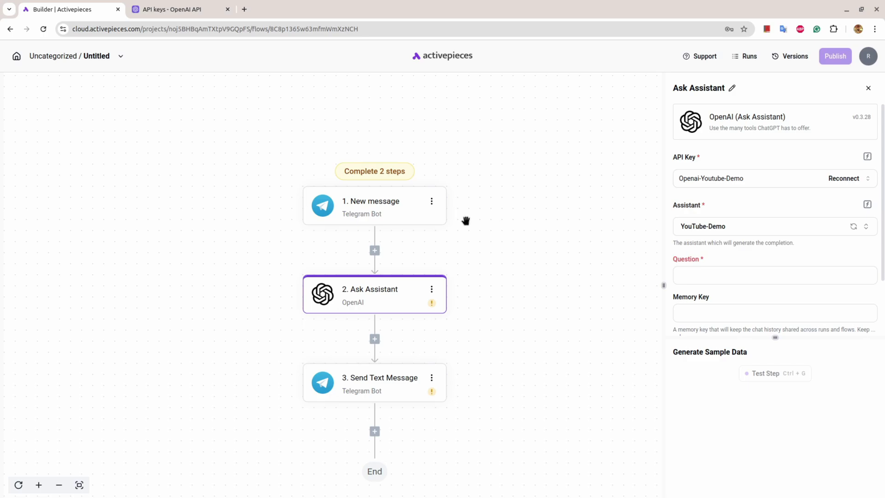
- From the Question's Data Selector, go to the New message trigger and load its sample data
{"action": "left_click", "coordinate": [719, 275]}
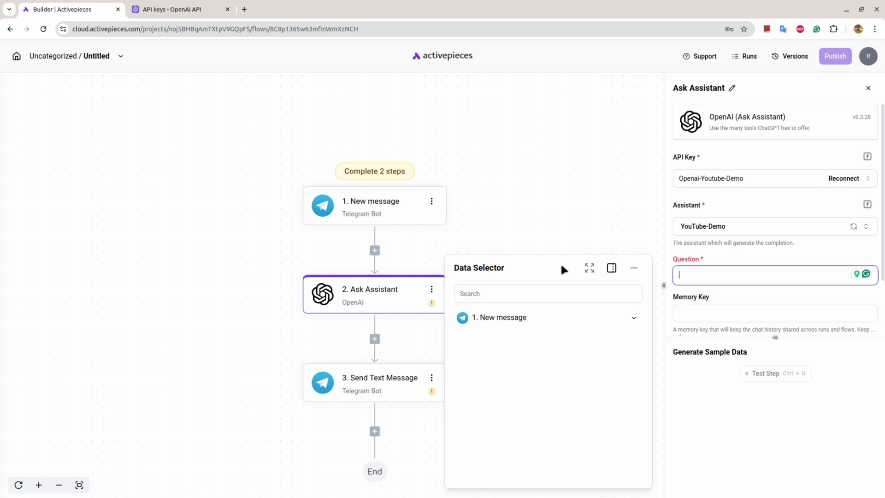
{"action": "left_click", "coordinate": [635, 318]}
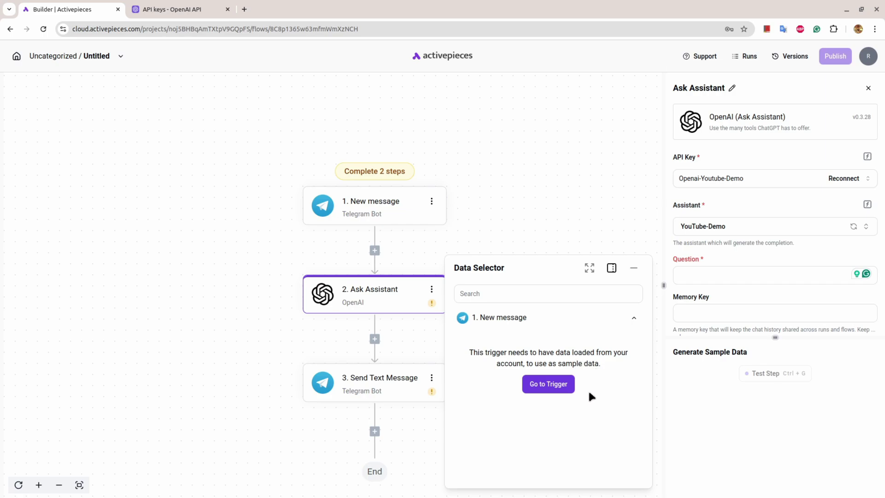
{"action": "left_click", "coordinate": [548, 383]}
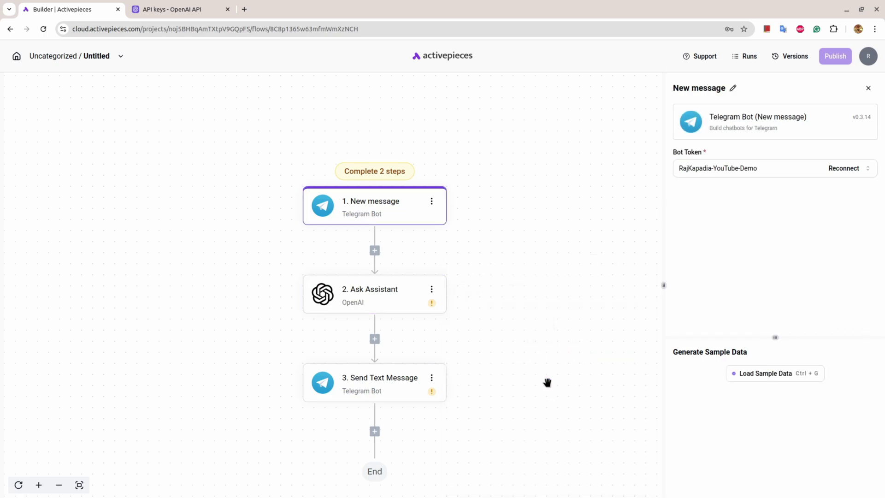
{"action": "left_click", "coordinate": [768, 374]}
- Retry the sample data load, then send 'hi' to the new demo bot in Telegram
{"action": "left_click", "coordinate": [770, 373]}
{"action": "key", "text": "alt+Tab"}
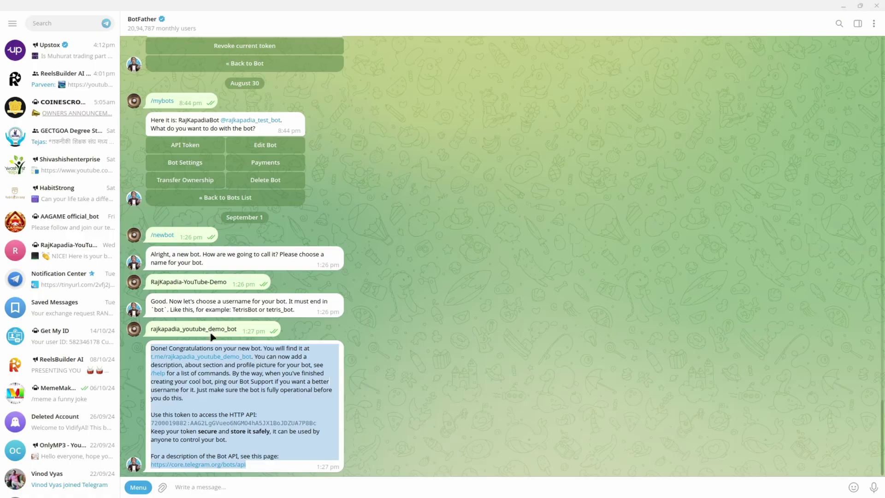
{"action": "left_click", "coordinate": [211, 359]}
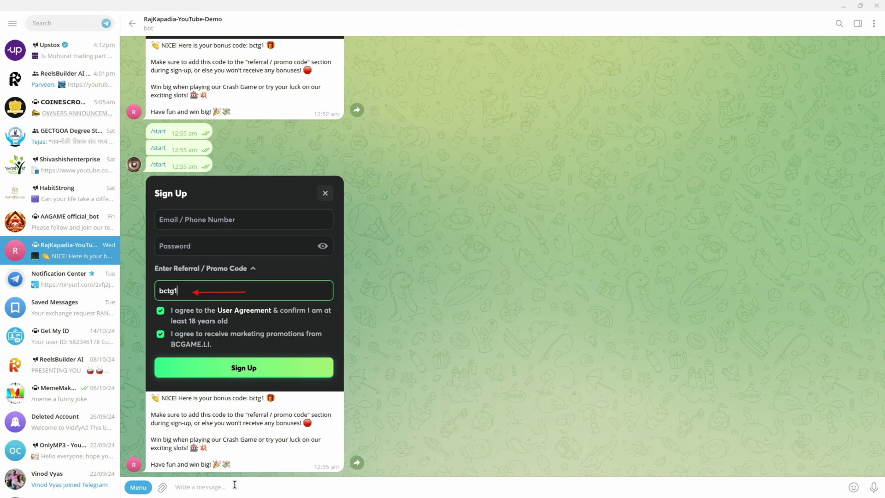
{"action": "type", "text": "hi"}
{"action": "key", "text": "Return"}
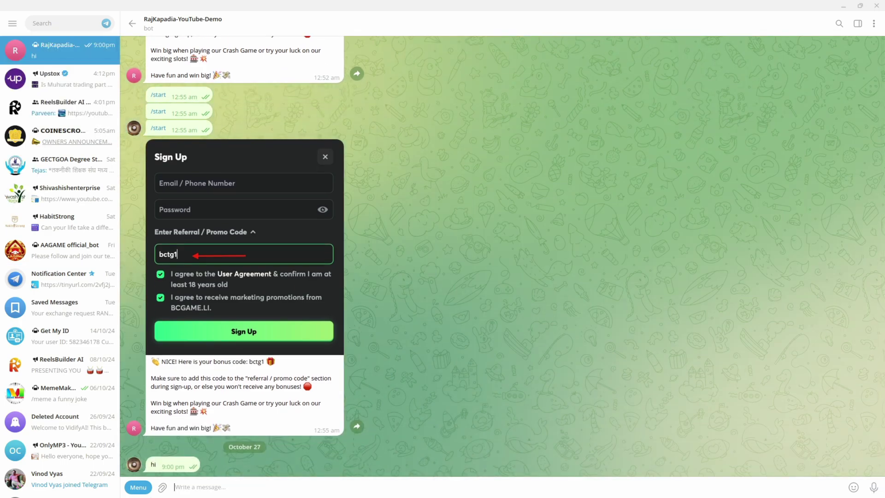
{"action": "key", "text": "alt+Tab"}
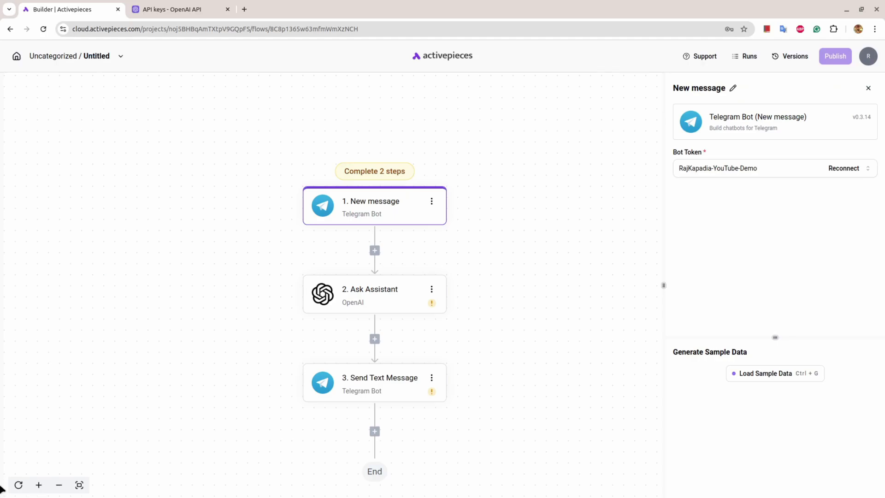
- Load the 'hi' Telegram message as the New message trigger's sample data
{"action": "left_click", "coordinate": [766, 373]}
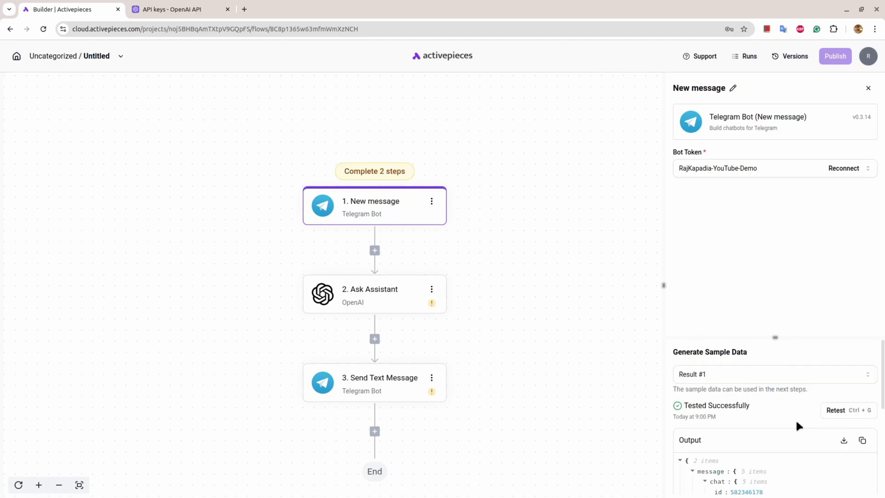
{"action": "scroll", "coordinate": [795, 450], "scroll_direction": "down", "scroll_amount": 5}
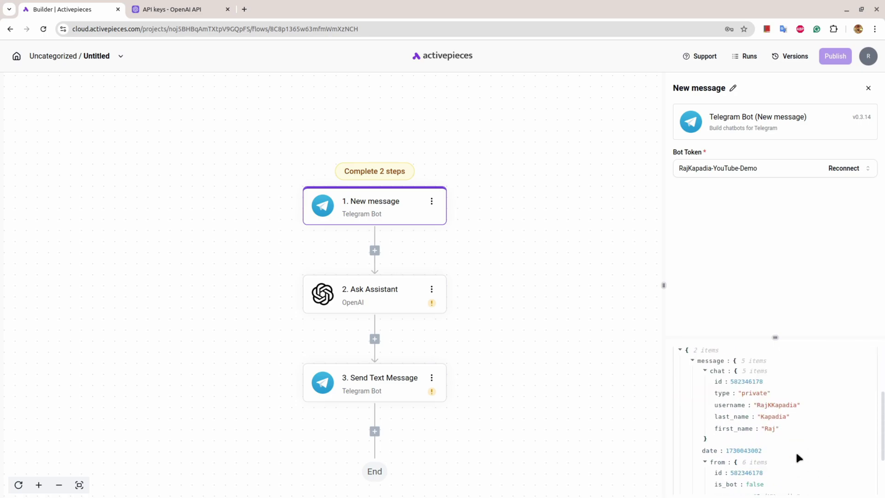
{"action": "scroll", "coordinate": [795, 451], "scroll_direction": "up", "scroll_amount": 2}
{"action": "scroll", "coordinate": [796, 451], "scroll_direction": "up", "scroll_amount": 4}
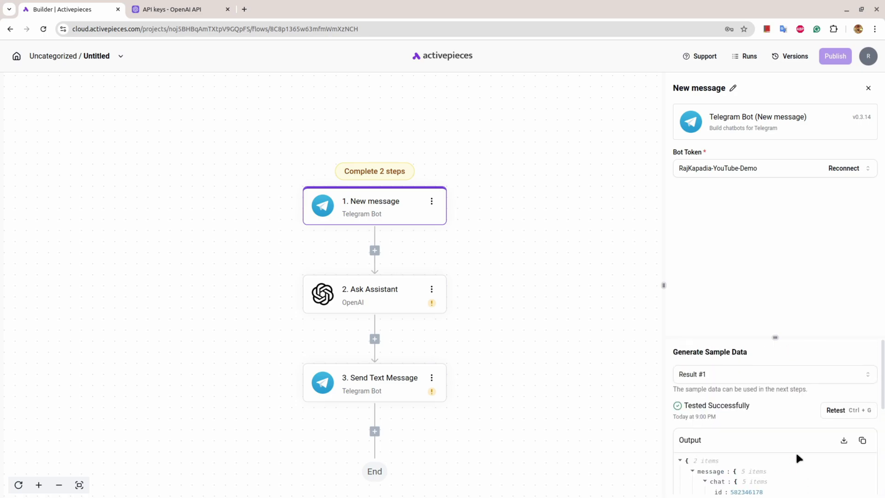
- Fill the Ask Assistant Question with the New message > message text
{"action": "left_click", "coordinate": [372, 303]}
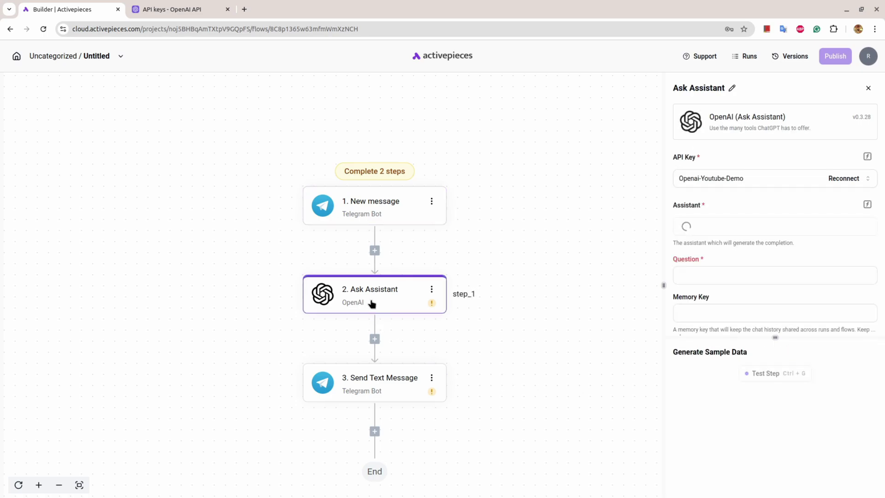
{"action": "left_click", "coordinate": [710, 276]}
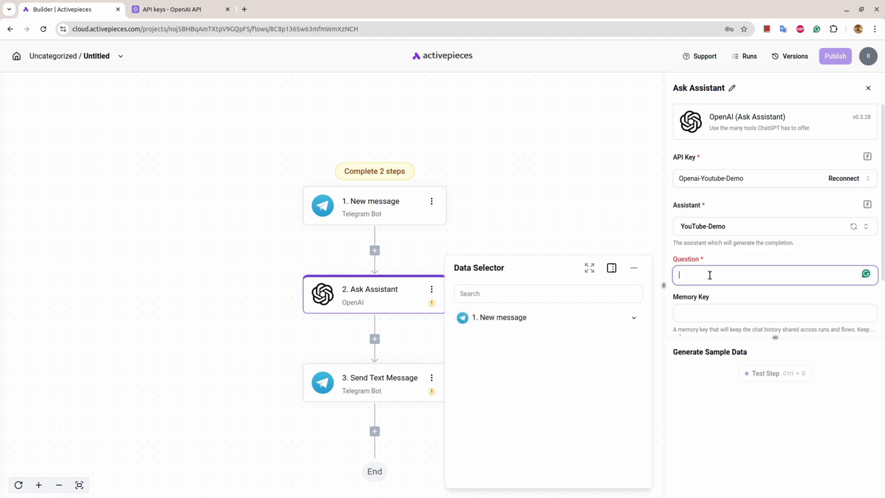
{"action": "left_click", "coordinate": [633, 320]}
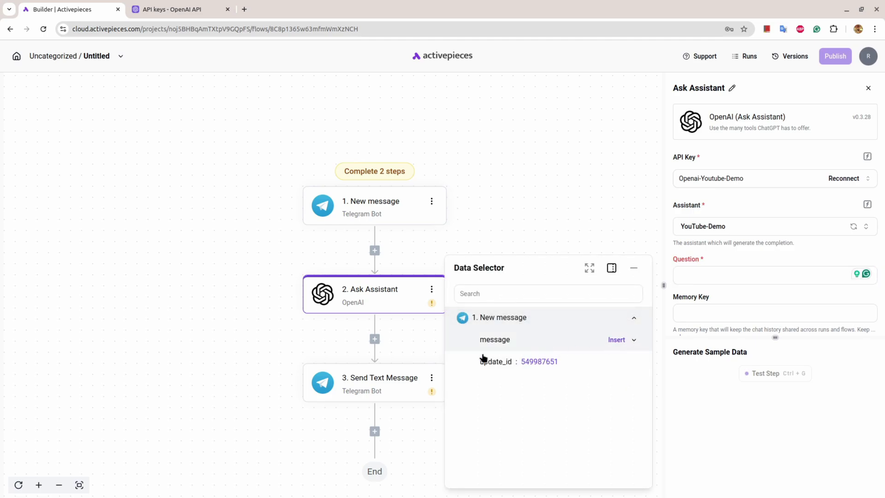
{"action": "left_click", "coordinate": [635, 341]}
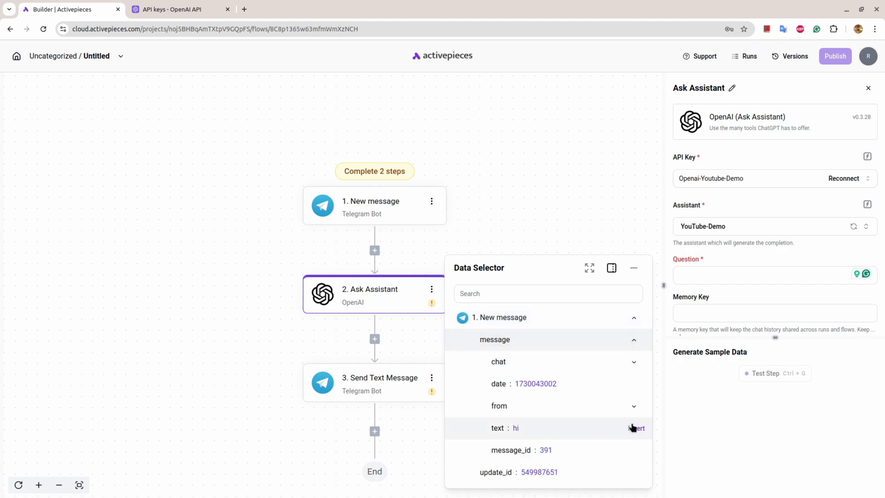
{"action": "left_click", "coordinate": [635, 428]}
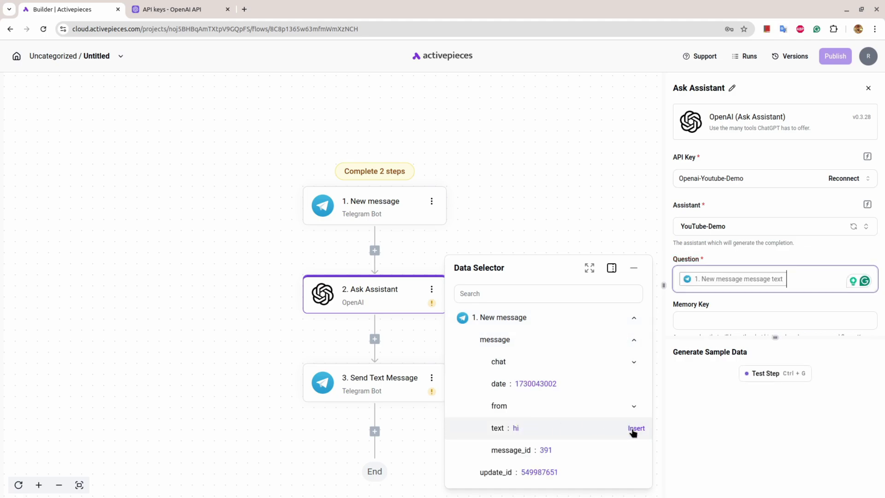
{"action": "scroll", "coordinate": [691, 300], "scroll_direction": "down", "scroll_amount": 2}
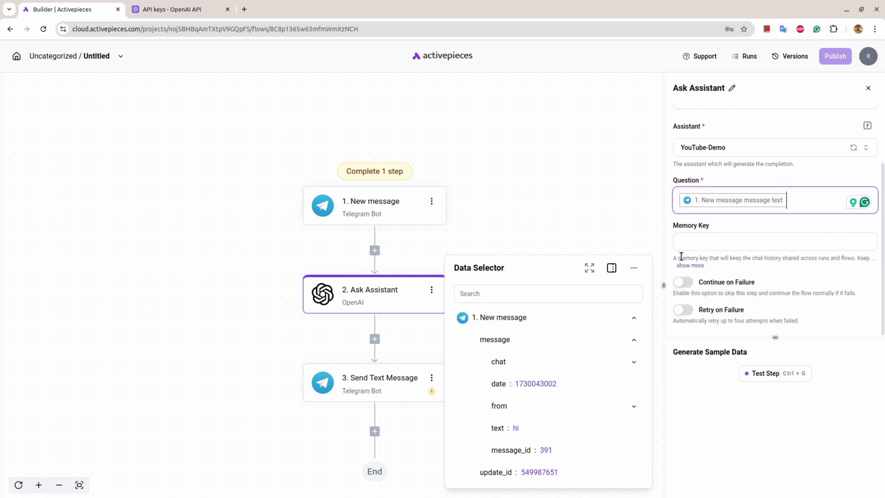
{"action": "left_click_drag", "start_coordinate": [677, 258], "coordinate": [713, 268]}
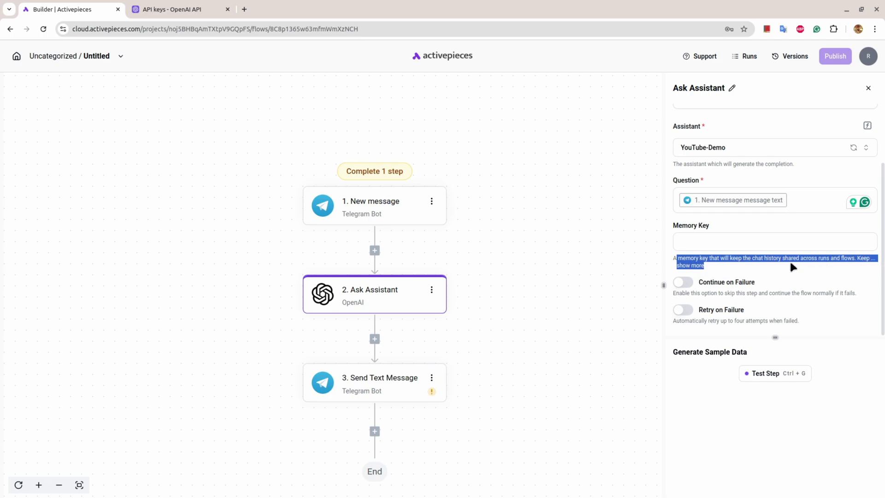
- Set the Ask Assistant Memory Key to the New message chat id and review the step
{"action": "left_click", "coordinate": [841, 266]}
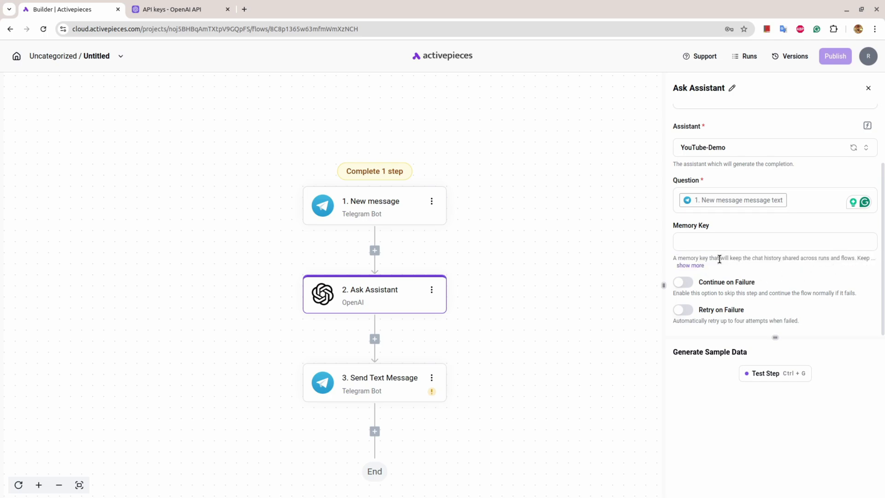
{"action": "left_click", "coordinate": [692, 266]}
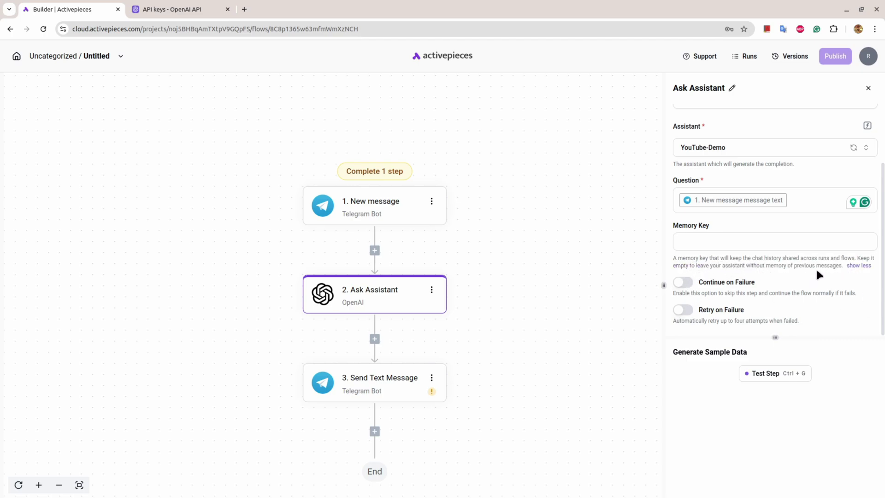
{"action": "left_click", "coordinate": [701, 242]}
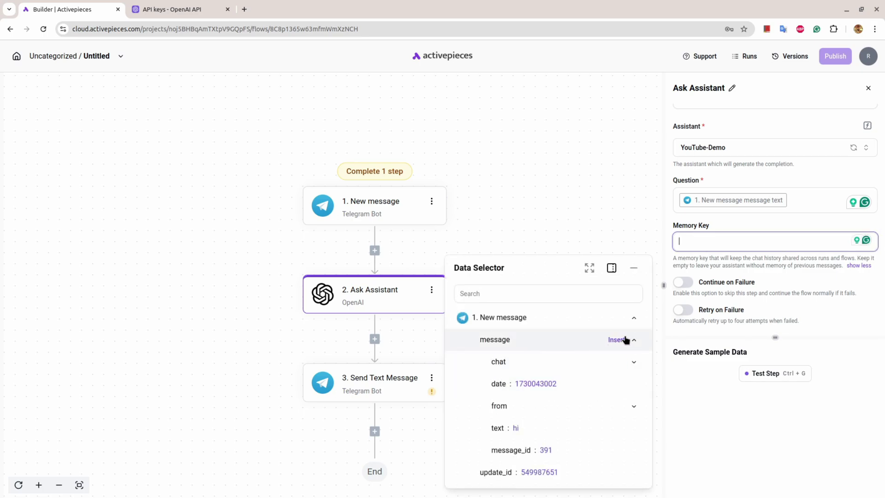
{"action": "left_click", "coordinate": [634, 363]}
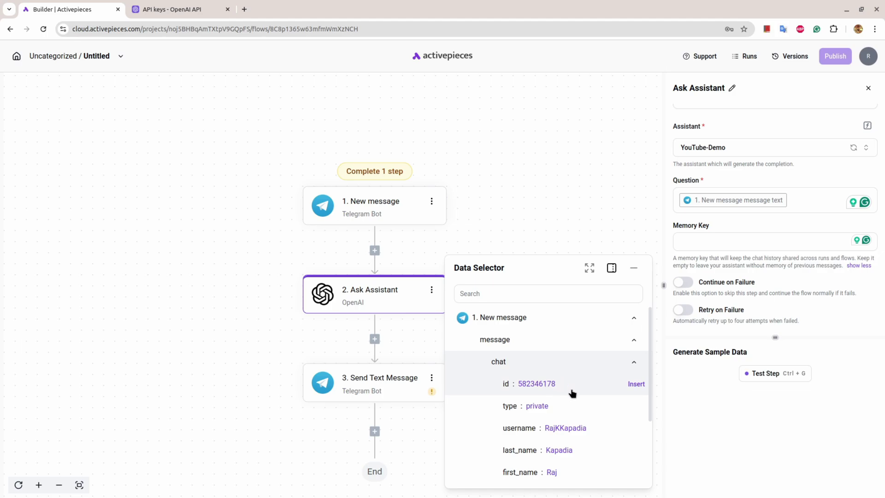
{"action": "left_click", "coordinate": [635, 384]}
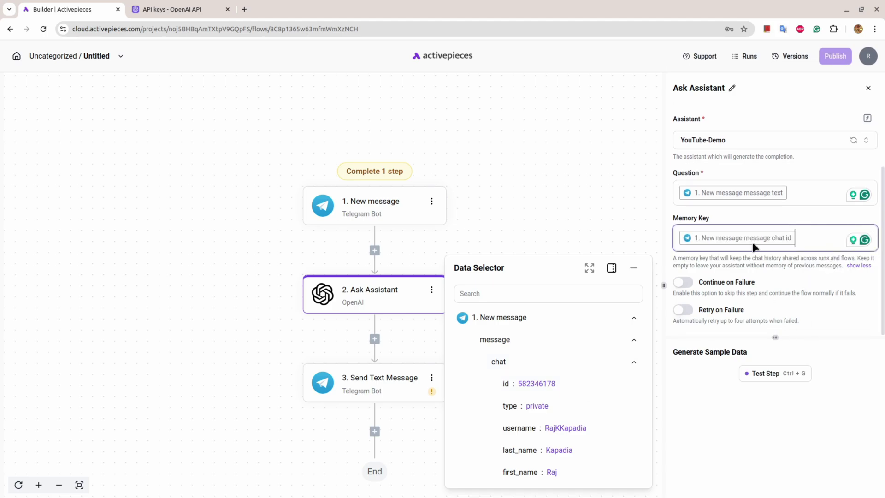
{"action": "left_click", "coordinate": [869, 89]}
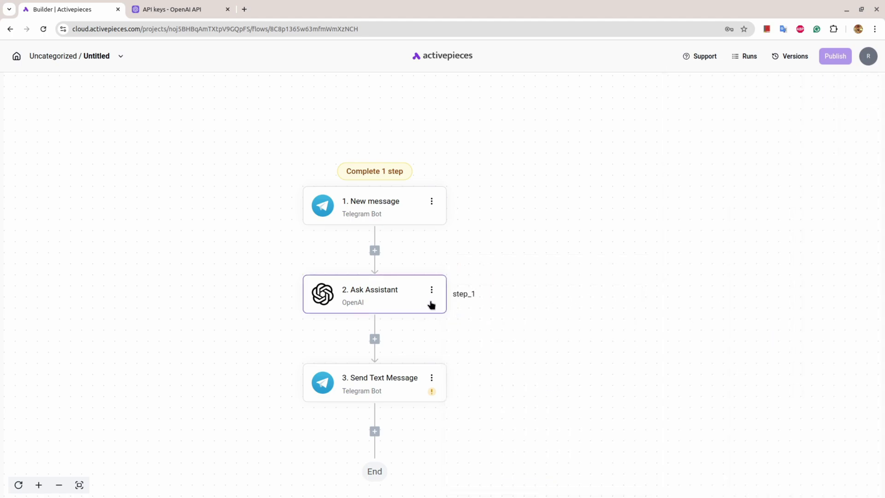
{"action": "left_click", "coordinate": [410, 289]}
{"action": "scroll", "coordinate": [804, 196], "scroll_direction": "down", "scroll_amount": 3}
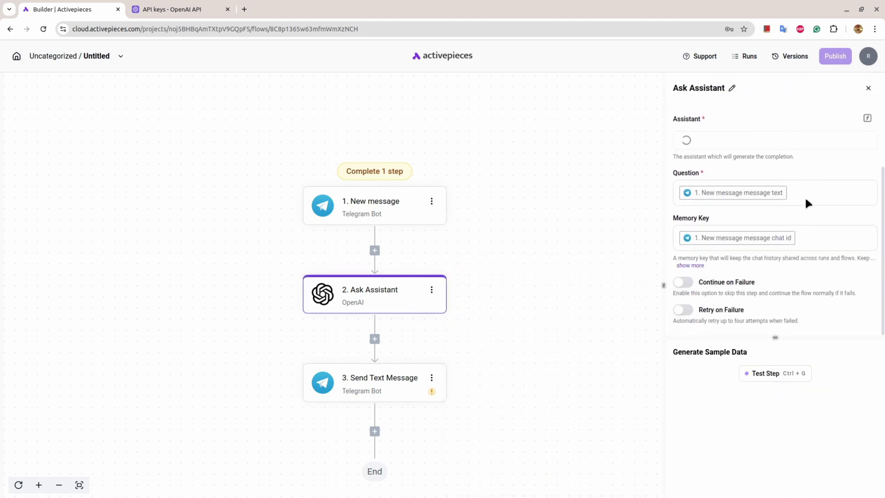
{"action": "left_click", "coordinate": [869, 87]}
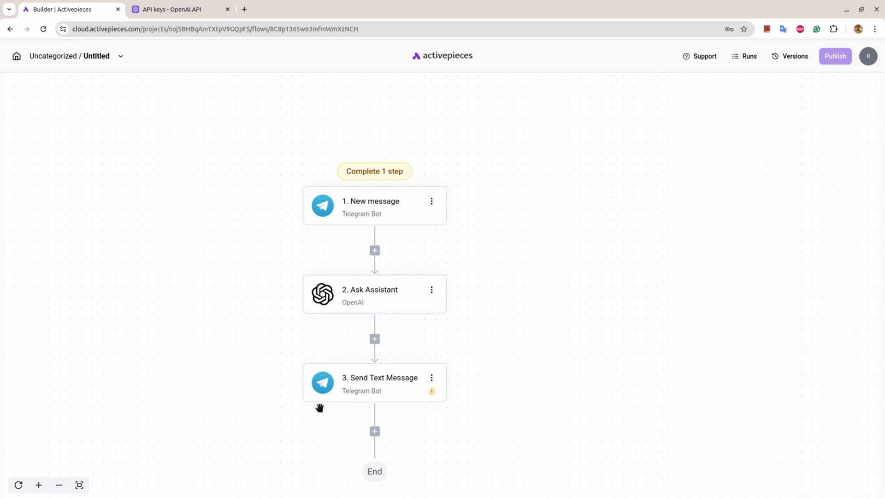
{"action": "left_click", "coordinate": [364, 390]}
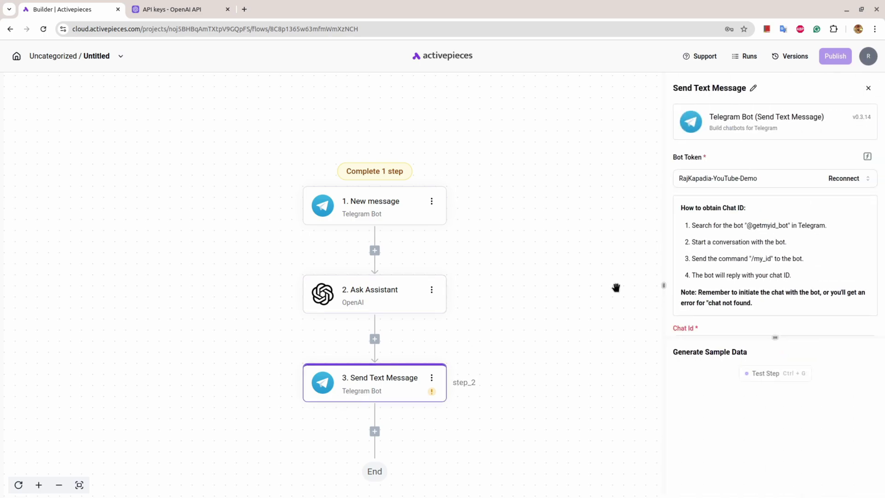
{"action": "scroll", "coordinate": [753, 195], "scroll_direction": "down", "scroll_amount": 1}
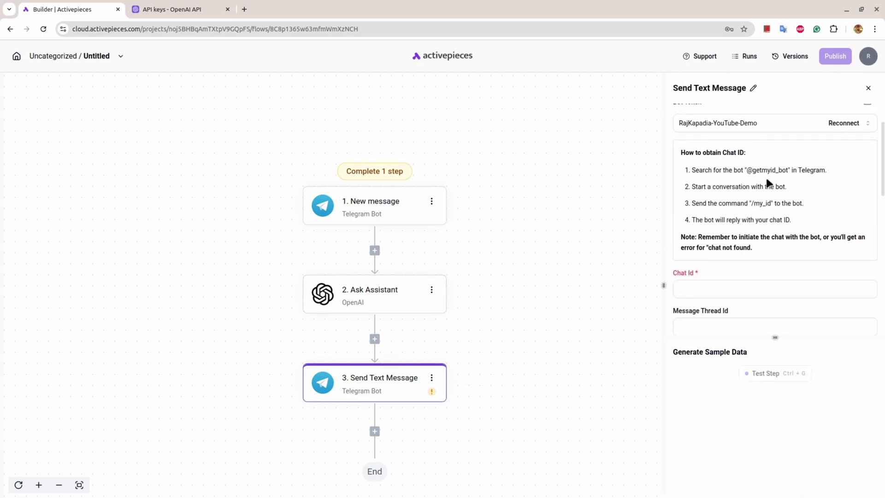
{"action": "scroll", "coordinate": [767, 184], "scroll_direction": "down", "scroll_amount": 1}
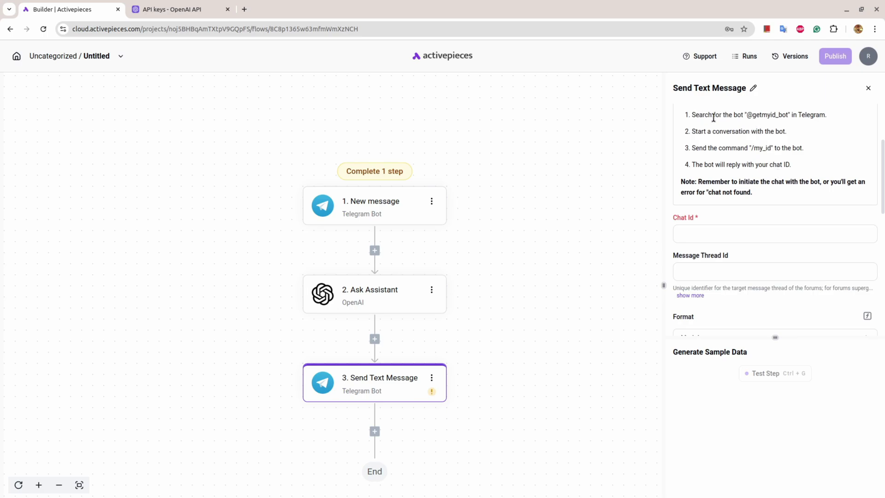
{"action": "scroll", "coordinate": [720, 203], "scroll_direction": "up", "scroll_amount": 1}
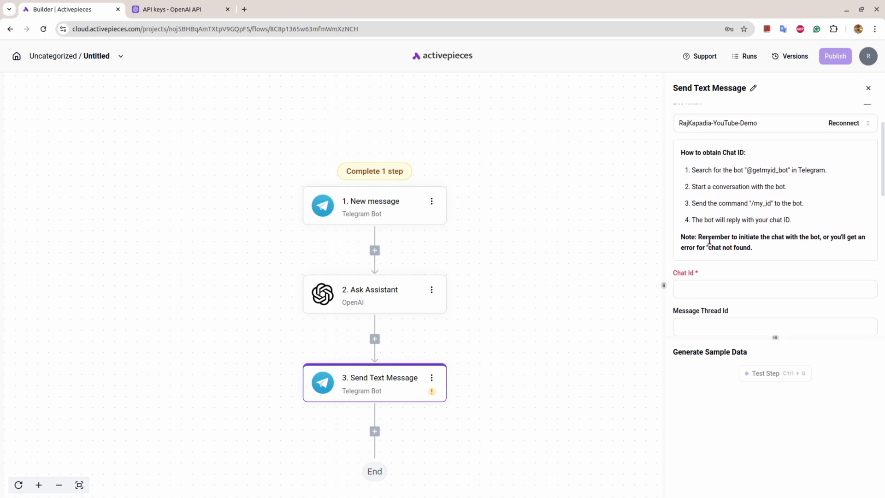
{"action": "left_click_drag", "start_coordinate": [690, 170], "coordinate": [793, 222]}
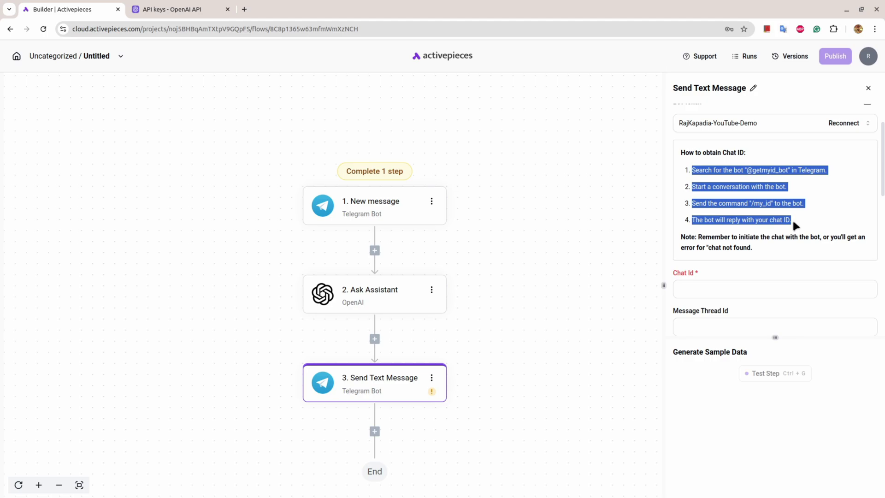
{"action": "left_click", "coordinate": [763, 193]}
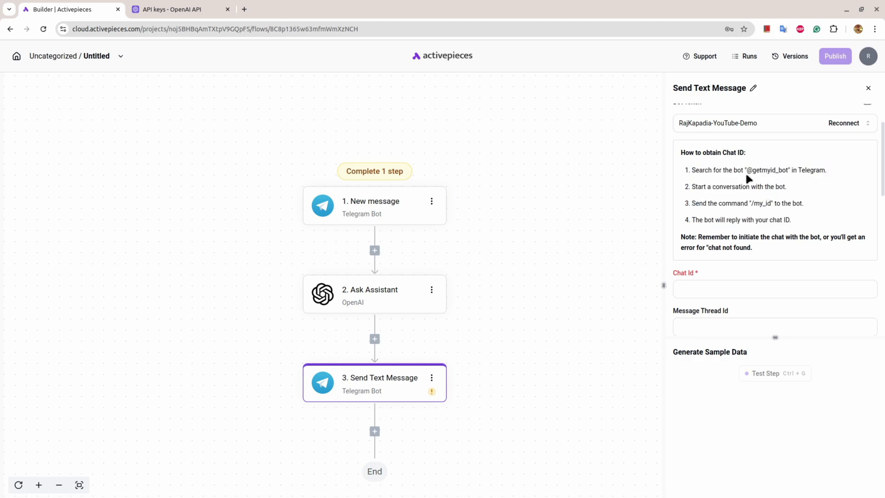
{"action": "left_click_drag", "start_coordinate": [746, 171], "coordinate": [789, 170]}
{"action": "left_click", "coordinate": [753, 203]}
{"action": "left_click_drag", "start_coordinate": [754, 202], "coordinate": [768, 202]}
{"action": "left_click", "coordinate": [543, 243]}
- Insert New message > message > chat > id as the Send Text Message Chat Id
{"action": "left_click", "coordinate": [692, 285]}
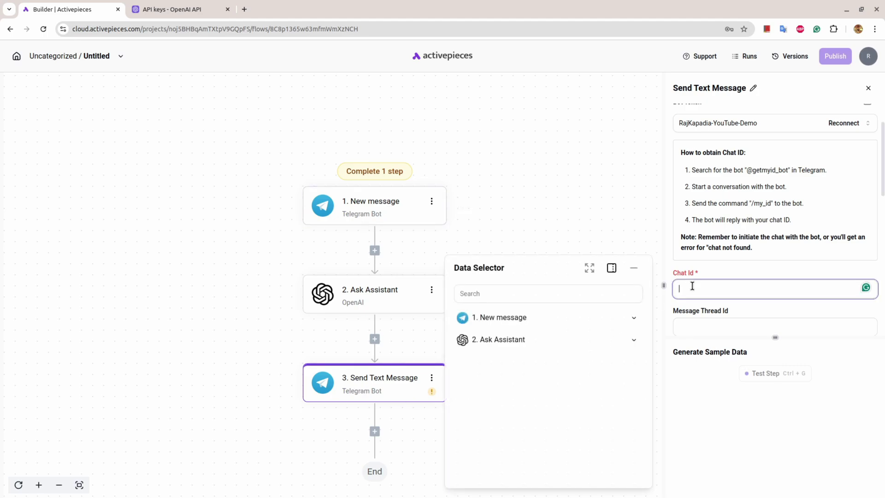
{"action": "left_click", "coordinate": [634, 319]}
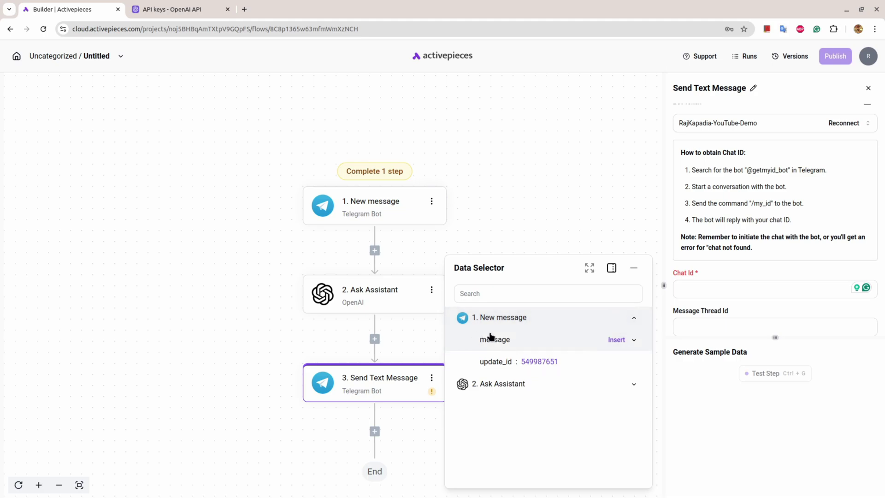
{"action": "left_click", "coordinate": [634, 341]}
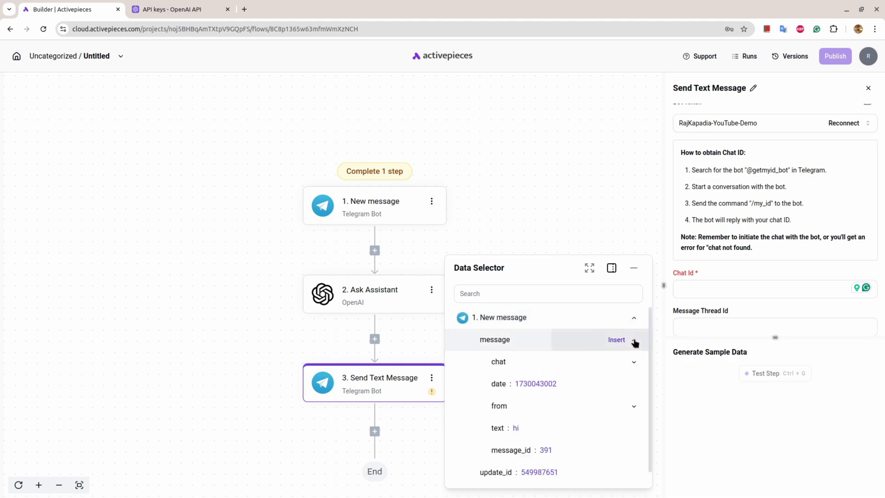
{"action": "left_click", "coordinate": [633, 364]}
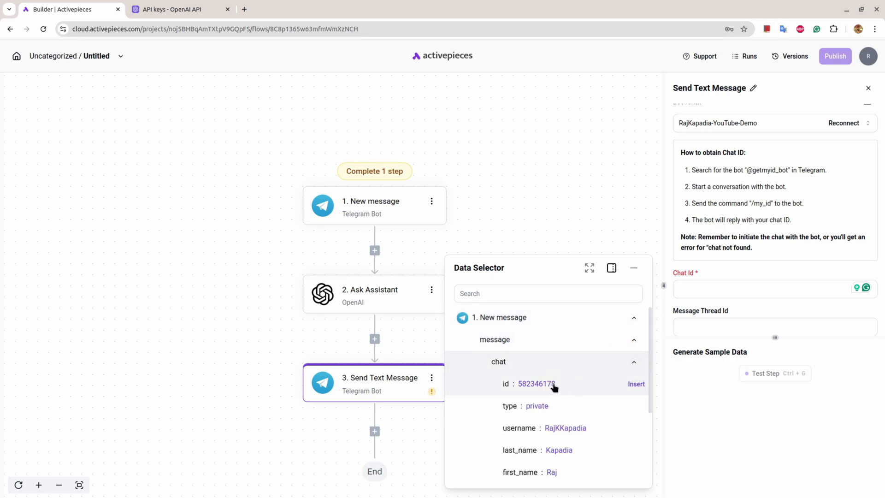
{"action": "left_click", "coordinate": [630, 385]}
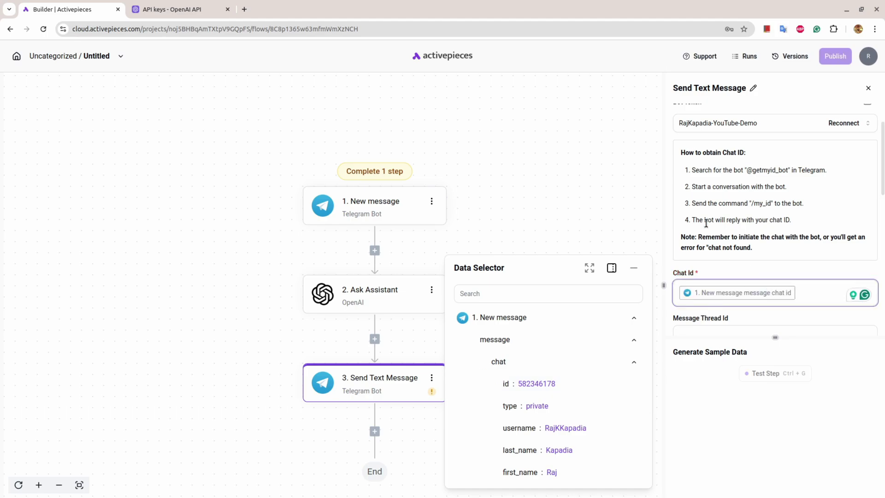
{"action": "scroll", "coordinate": [705, 223], "scroll_direction": "down", "scroll_amount": 2}
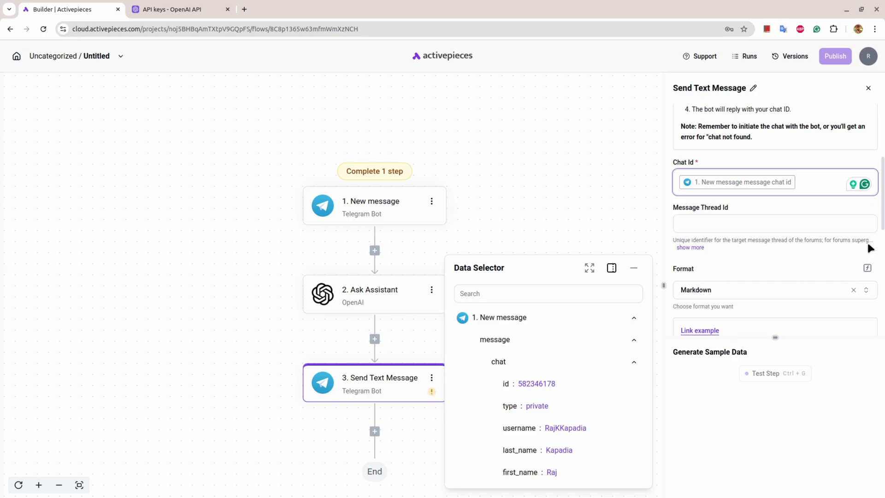
{"action": "left_click", "coordinate": [701, 248]}
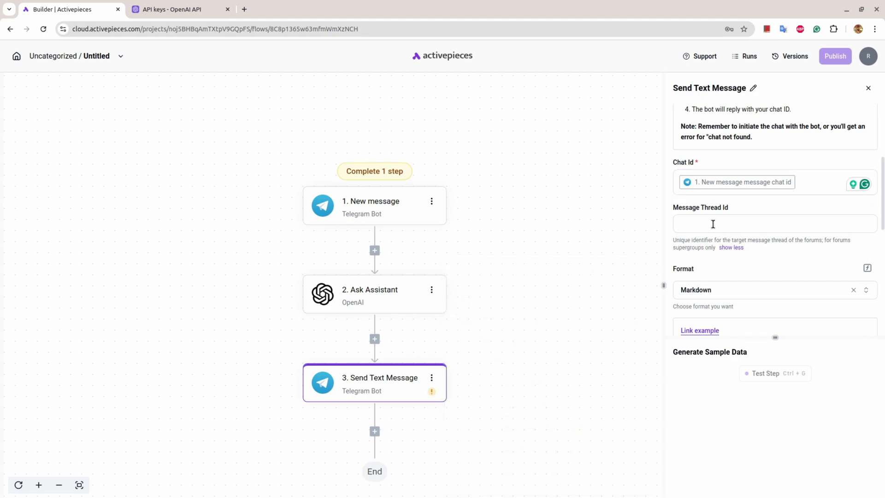
{"action": "scroll", "coordinate": [721, 250], "scroll_direction": "down", "scroll_amount": 4}
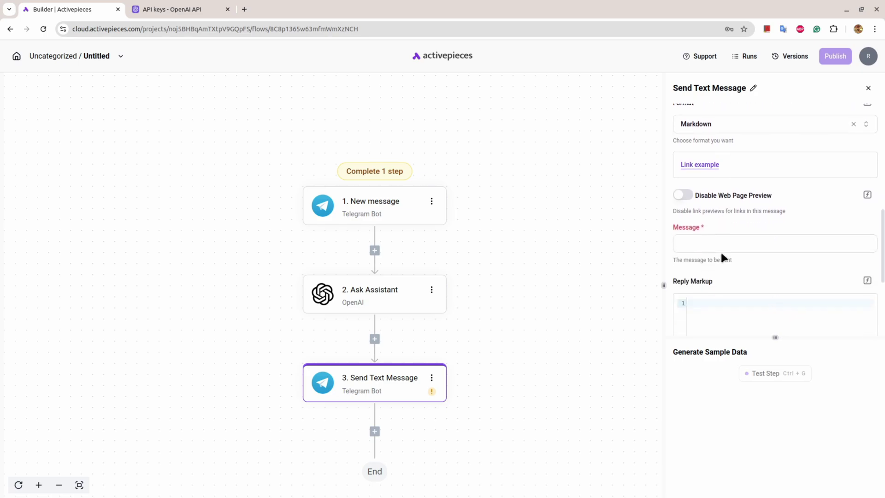
- Test Ask Assistant, getting the reply 'Hello! How can I assist you today?', then return to Send Text Message
{"action": "left_click", "coordinate": [717, 246]}
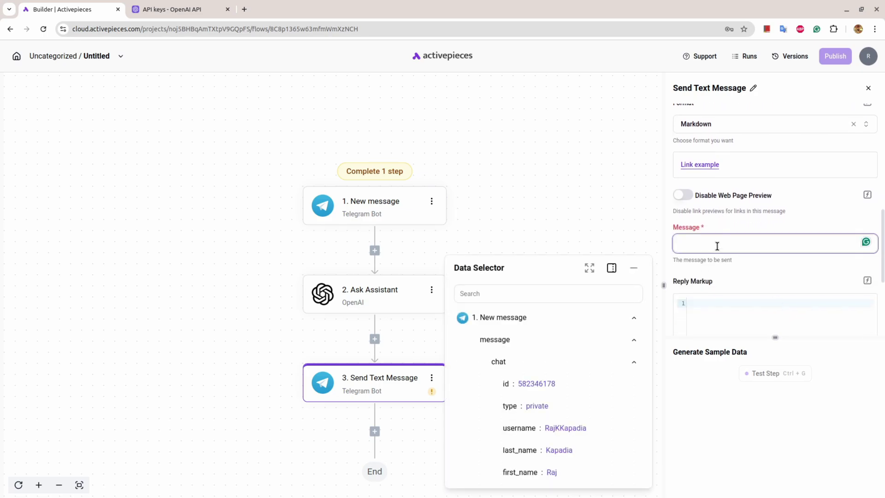
{"action": "left_click", "coordinate": [634, 318]}
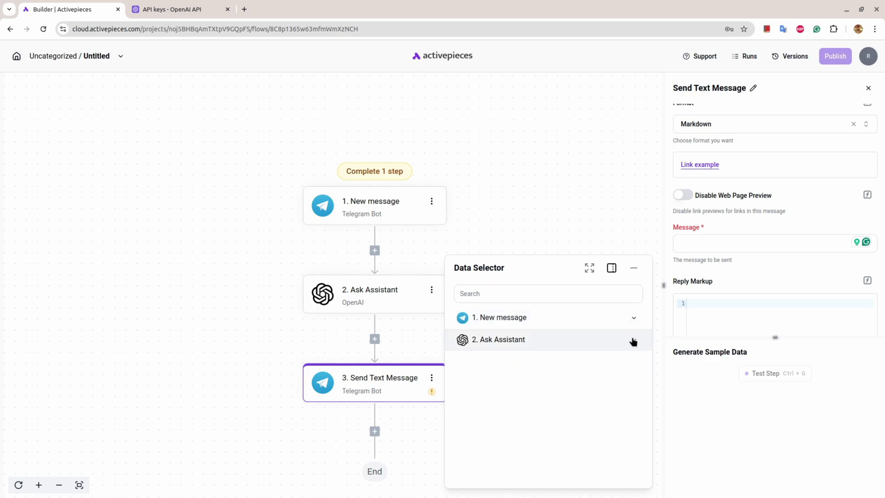
{"action": "left_click", "coordinate": [634, 340]}
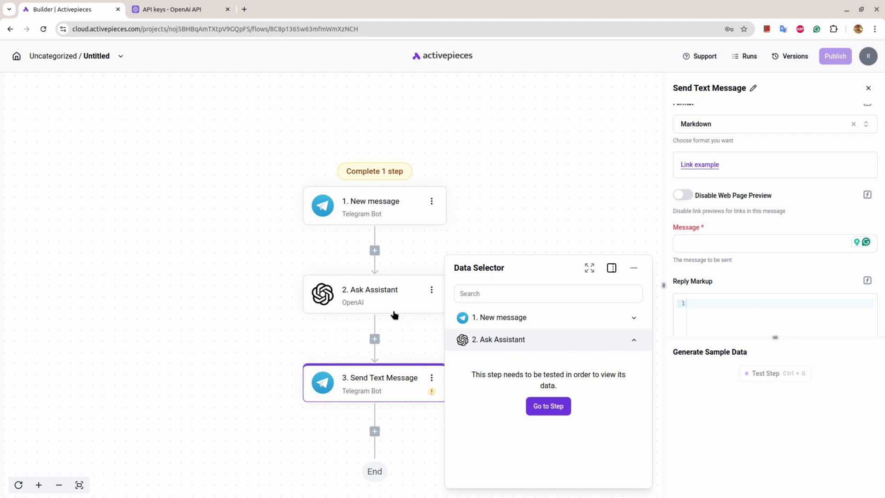
{"action": "left_click", "coordinate": [550, 406]}
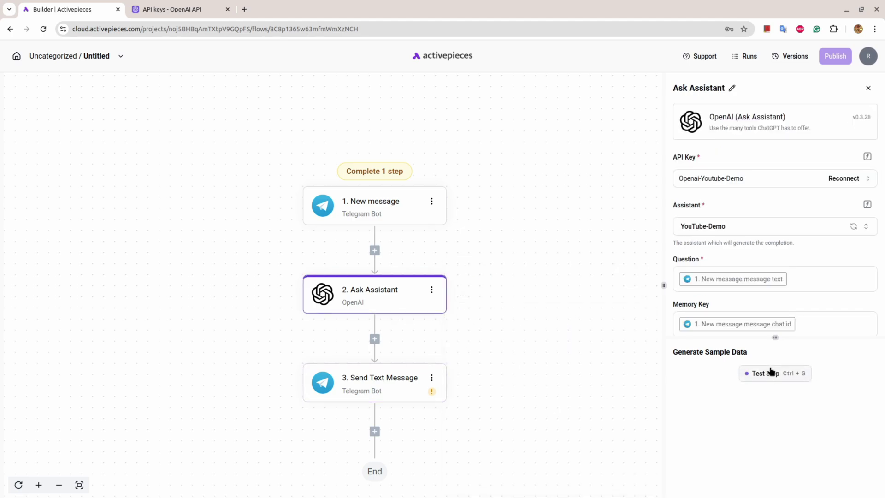
{"action": "left_click", "coordinate": [760, 372]}
{"action": "scroll", "coordinate": [796, 423], "scroll_direction": "down", "scroll_amount": 1}
{"action": "scroll", "coordinate": [794, 422], "scroll_direction": "down", "scroll_amount": 5}
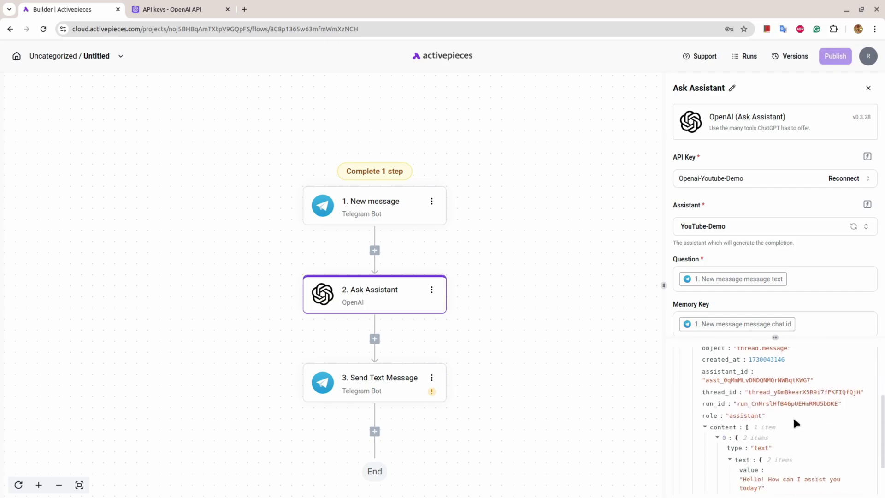
{"action": "left_click", "coordinate": [389, 386]}
- Insert Ask Assistant [1] > content > content [1] > text value into the Message field
{"action": "scroll", "coordinate": [762, 276], "scroll_direction": "down", "scroll_amount": 5}
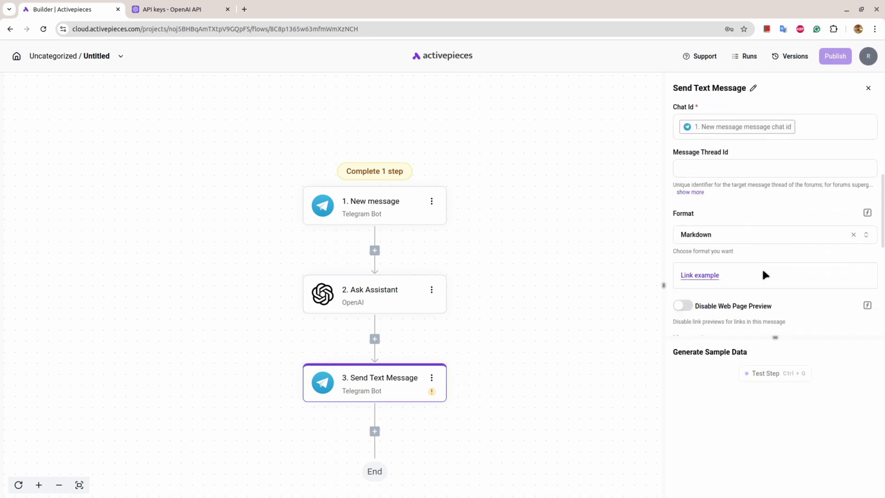
{"action": "scroll", "coordinate": [763, 274], "scroll_direction": "down", "scroll_amount": 3}
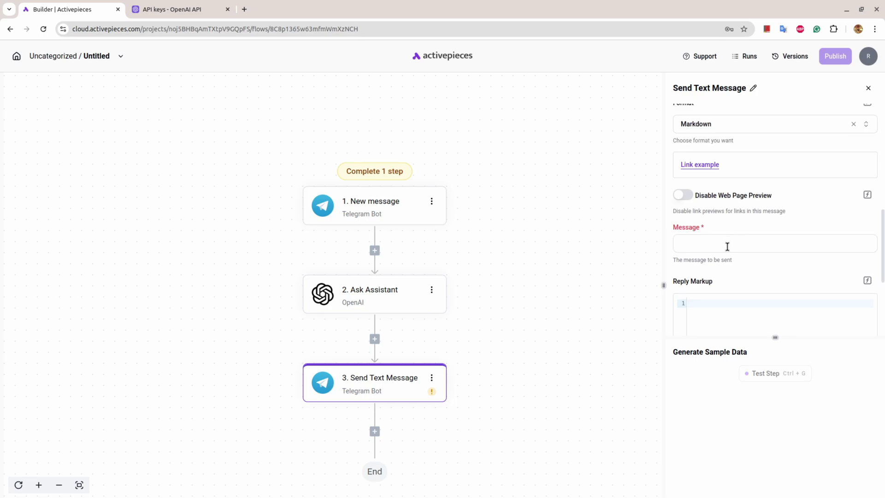
{"action": "left_click", "coordinate": [728, 246]}
{"action": "left_click", "coordinate": [634, 339]}
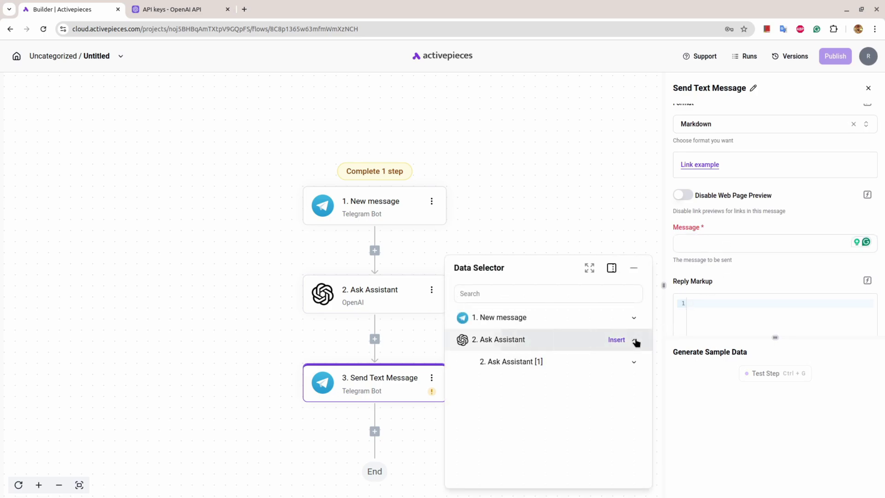
{"action": "left_click", "coordinate": [635, 362]}
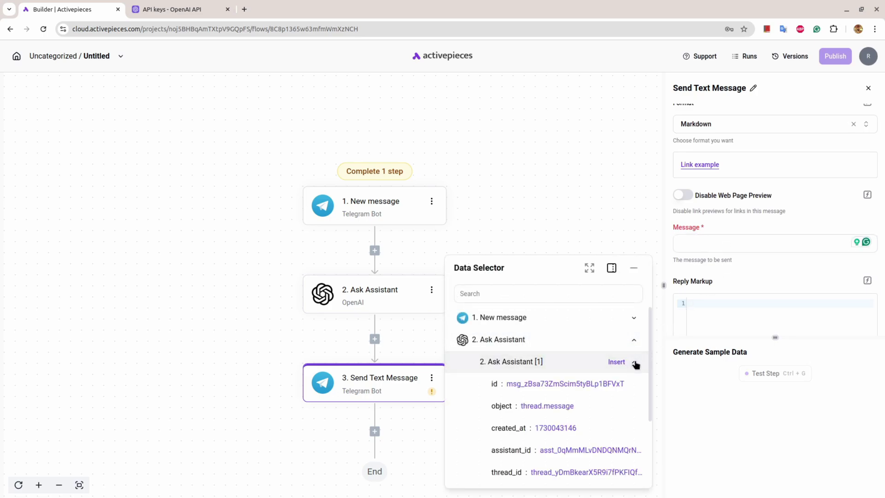
{"action": "scroll", "coordinate": [618, 435], "scroll_direction": "down", "scroll_amount": 3}
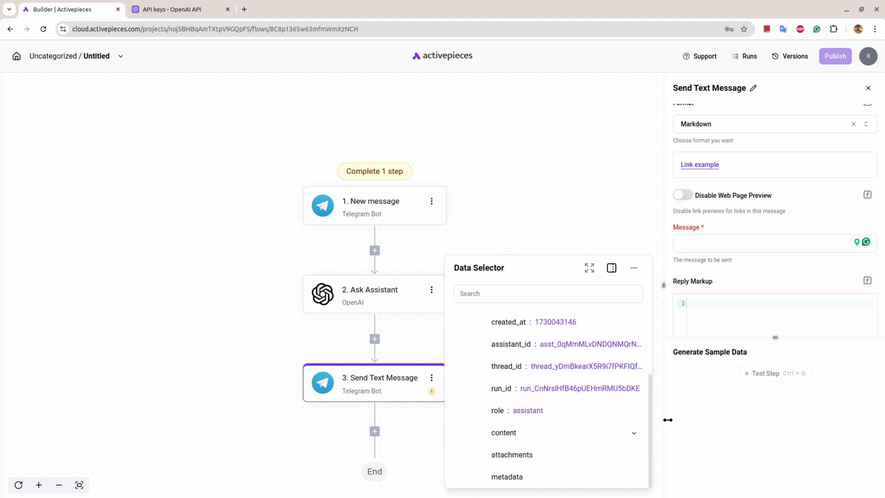
{"action": "left_click", "coordinate": [633, 433]}
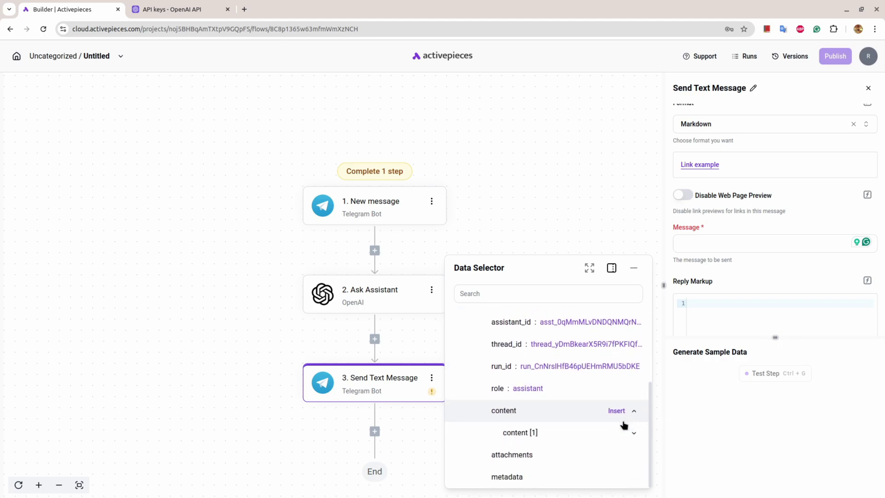
{"action": "left_click", "coordinate": [634, 433]}
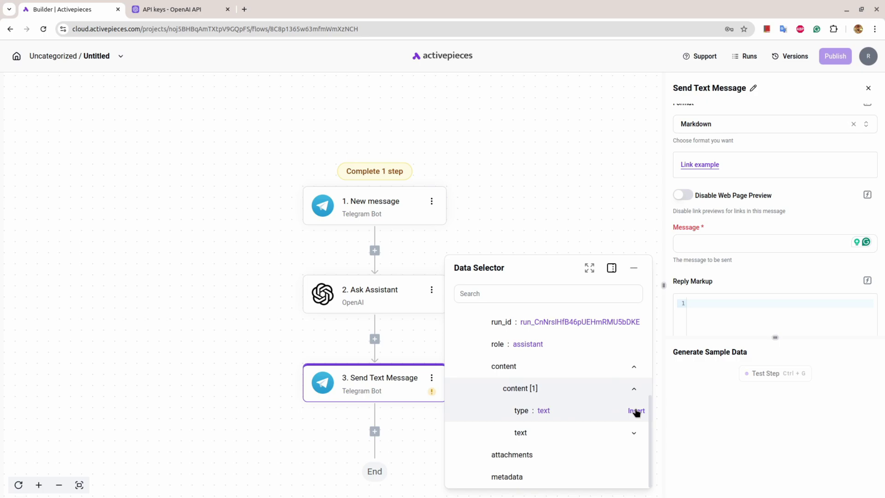
{"action": "left_click", "coordinate": [633, 433]}
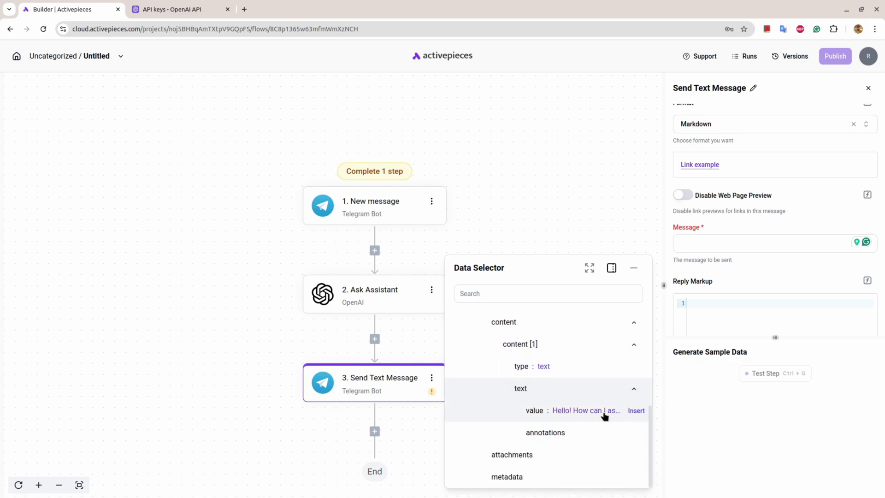
{"action": "left_click", "coordinate": [641, 412]}
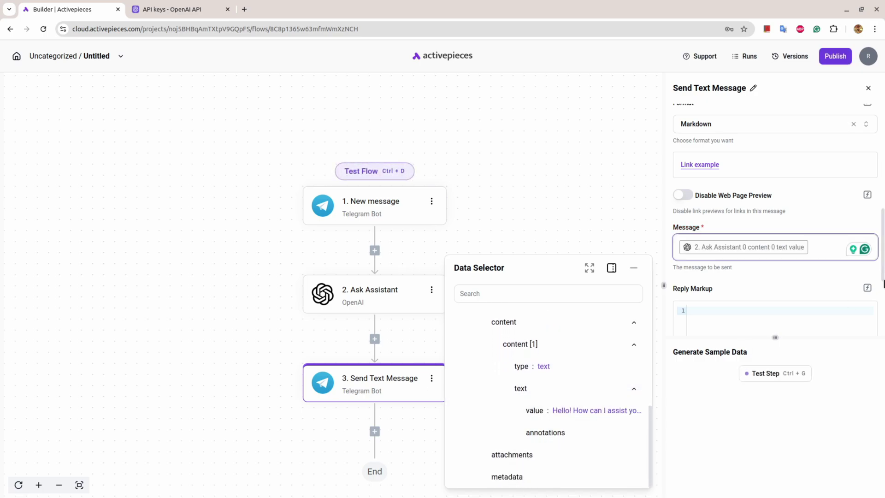
{"action": "left_click", "coordinate": [797, 288]}
- Map Send Text Message's Chat Id to the Telegram trigger's chat id, leaving Format as Markdown
{"action": "scroll", "coordinate": [797, 288], "scroll_direction": "down", "scroll_amount": 4}
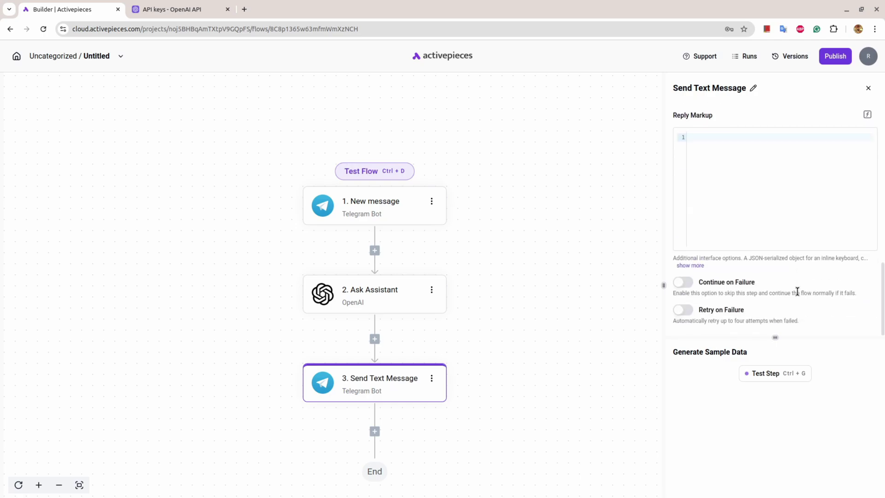
{"action": "scroll", "coordinate": [797, 291], "scroll_direction": "up", "scroll_amount": 5}
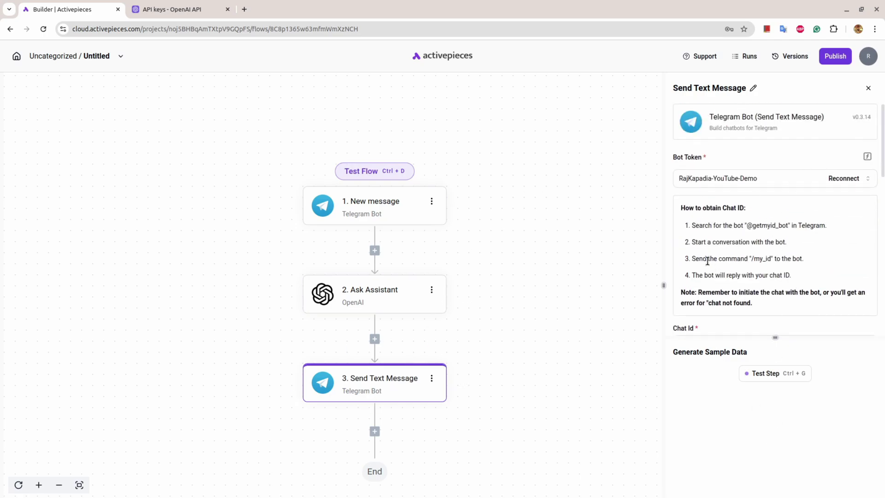
{"action": "scroll", "coordinate": [707, 260], "scroll_direction": "down", "scroll_amount": 3}
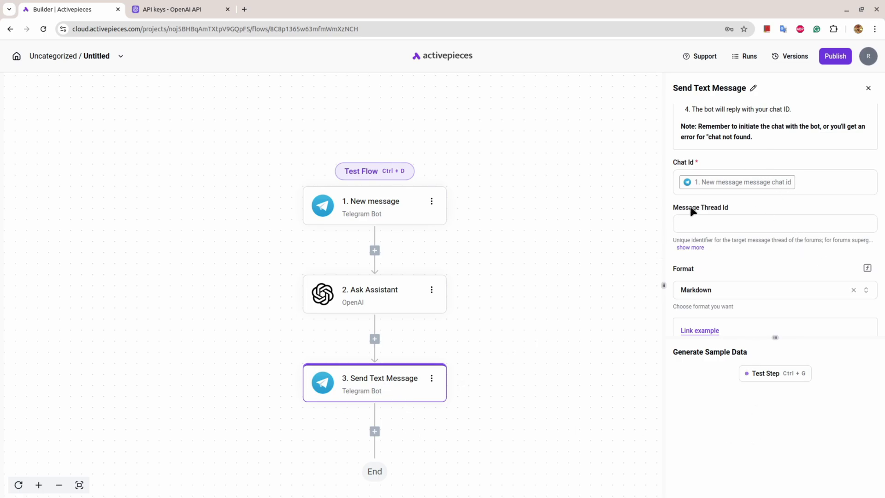
{"action": "left_click", "coordinate": [846, 180]}
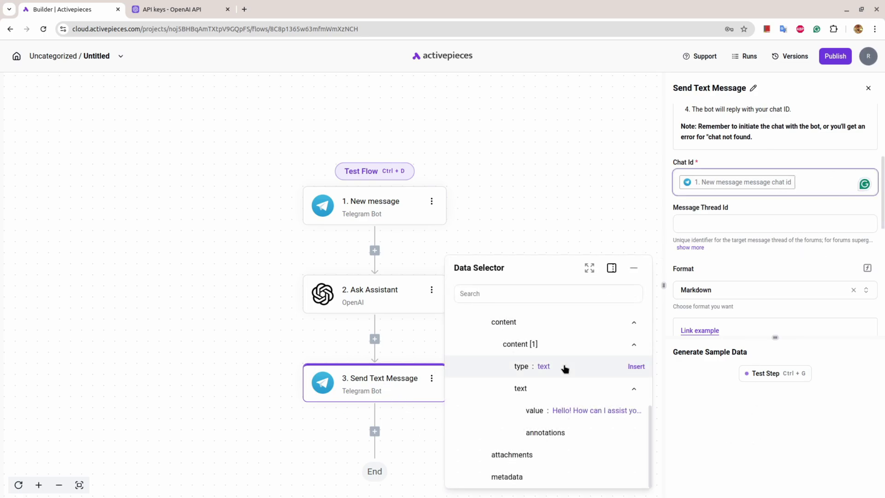
{"action": "scroll", "coordinate": [567, 370], "scroll_direction": "up", "scroll_amount": 5}
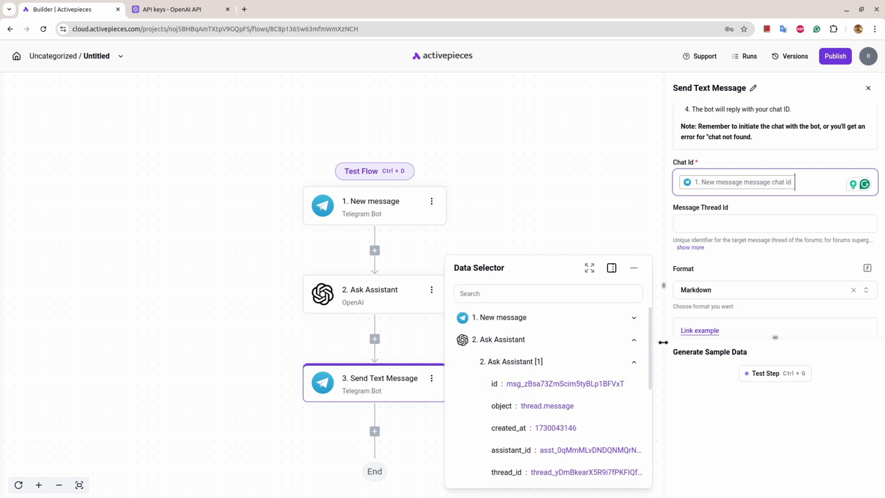
{"action": "left_click", "coordinate": [633, 342]}
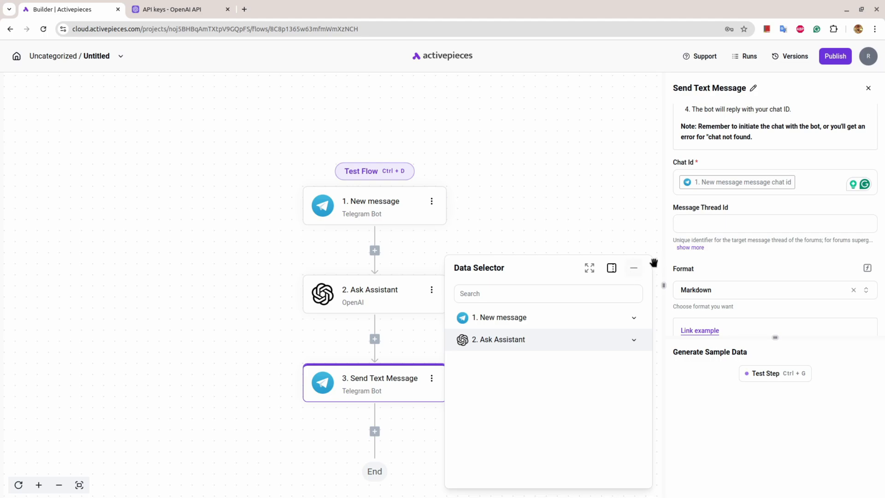
{"action": "left_click", "coordinate": [640, 268]}
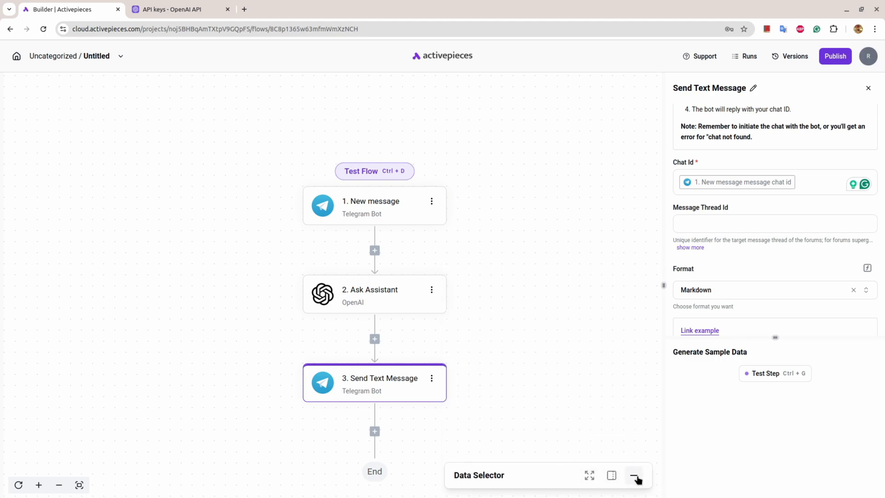
{"action": "left_click", "coordinate": [611, 475]}
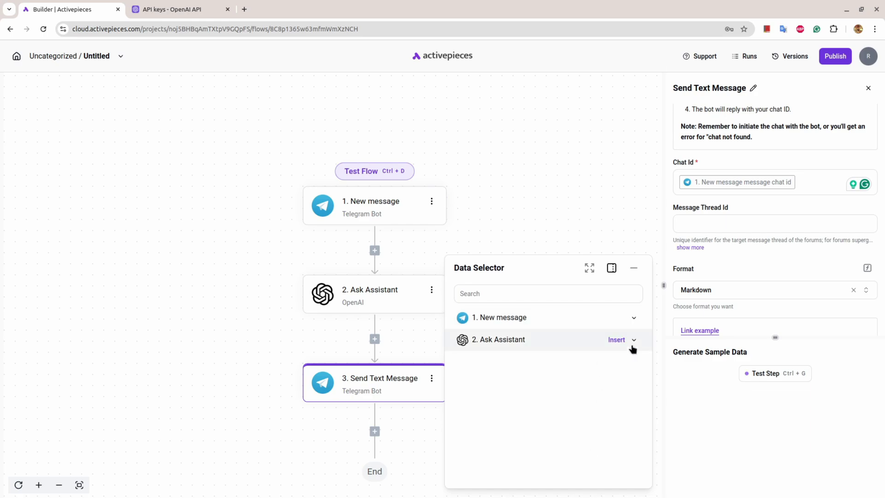
{"action": "left_click", "coordinate": [553, 175]}
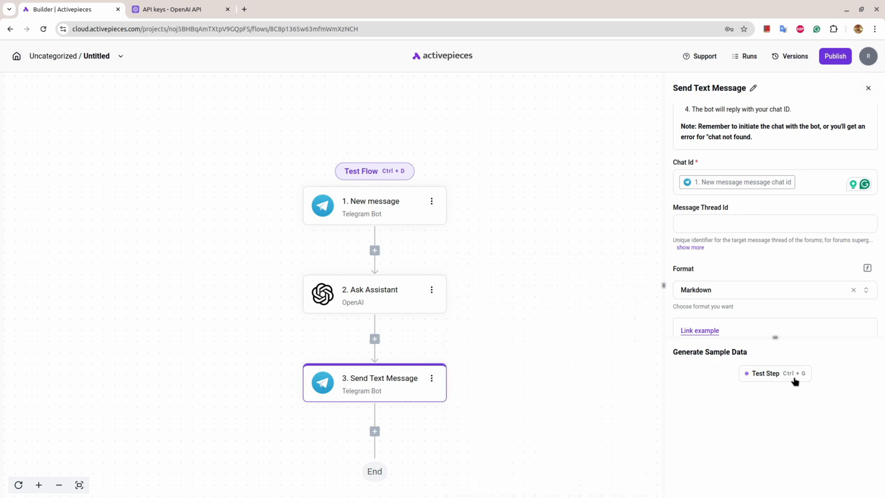
- Test Send Text Message and inspect the 'can't parse entities' error caused by the unescaped '!'
{"action": "left_click", "coordinate": [761, 375]}
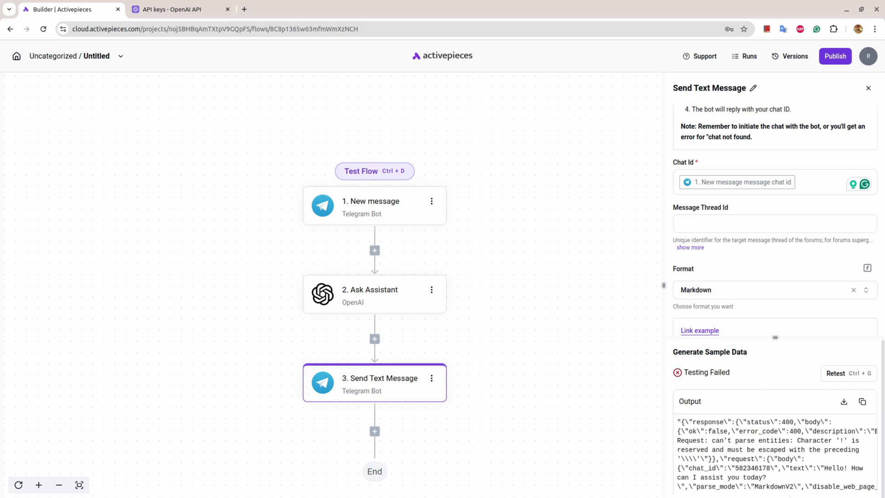
{"action": "scroll", "coordinate": [770, 457], "scroll_direction": "down", "scroll_amount": 1}
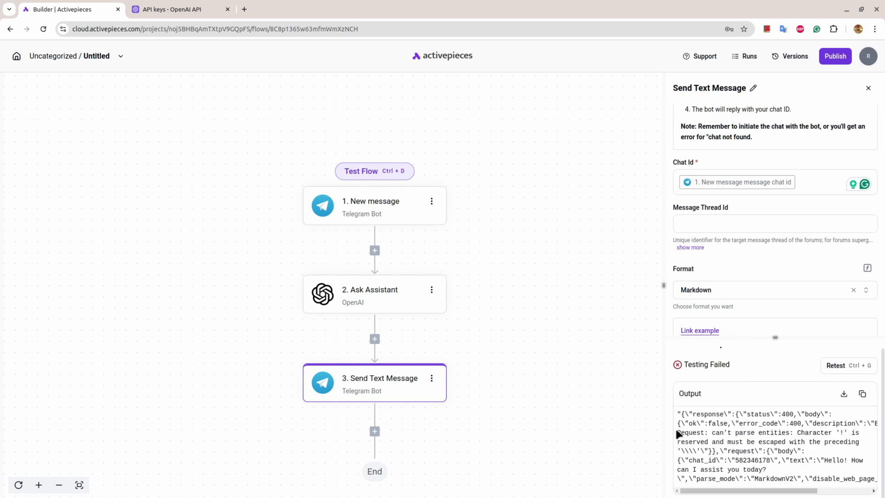
{"action": "left_click_drag", "start_coordinate": [674, 412], "coordinate": [874, 480]}
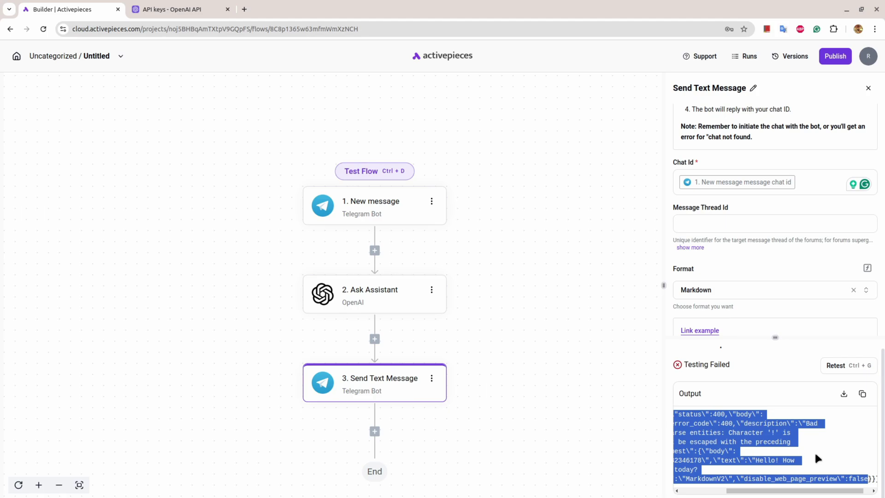
{"action": "left_click", "coordinate": [779, 489]}
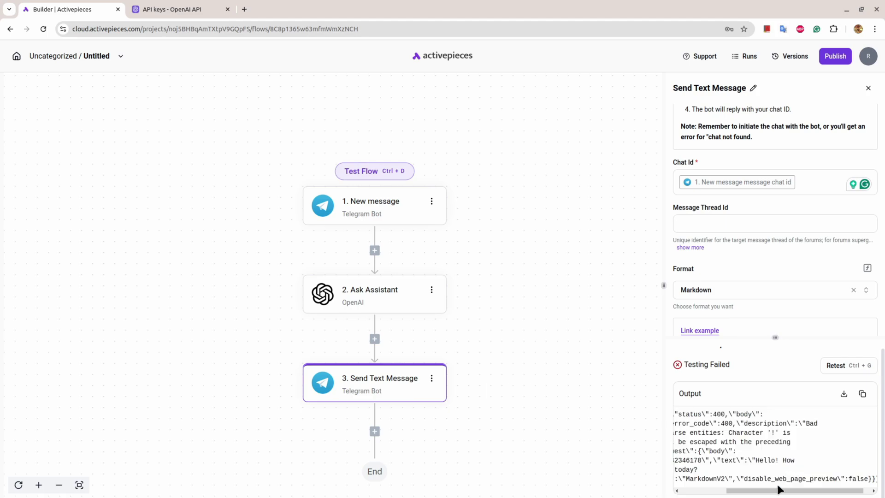
{"action": "left_click_drag", "start_coordinate": [779, 489], "coordinate": [734, 489]}
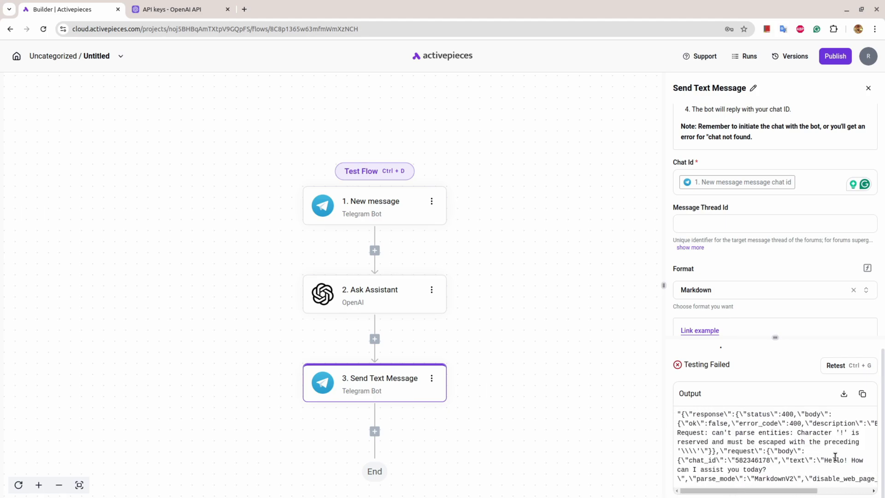
{"action": "left_click_drag", "start_coordinate": [844, 459], "coordinate": [860, 460]}
{"action": "left_click", "coordinate": [193, 4]}
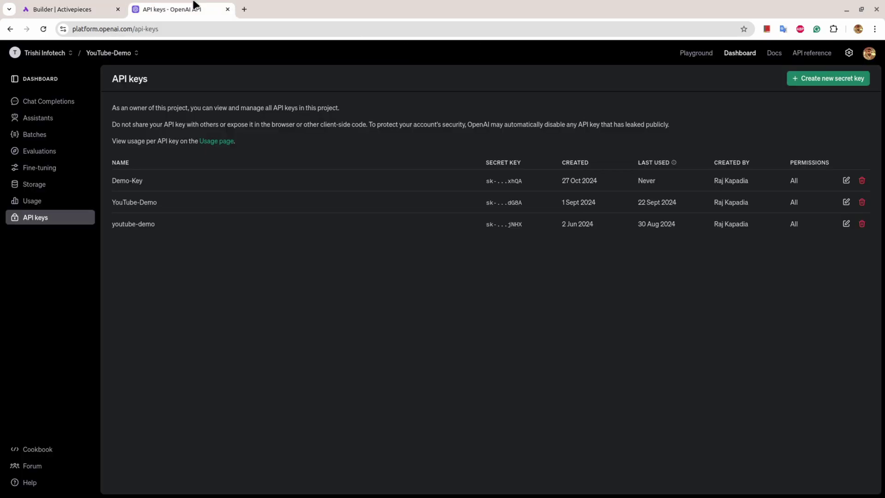
- Append 'Always use \ before special characters' to YouTube-Demo's system instructions in the Assistants playground
{"action": "left_click", "coordinate": [702, 55]}
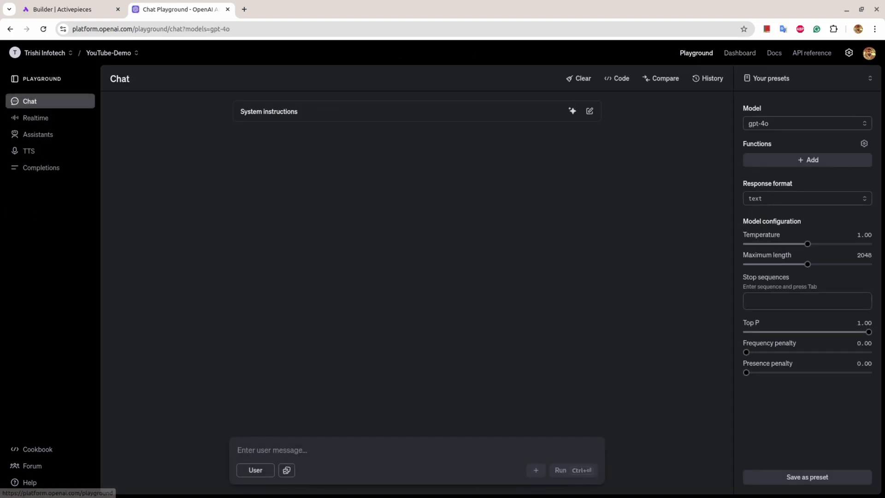
{"action": "left_click", "coordinate": [59, 136]}
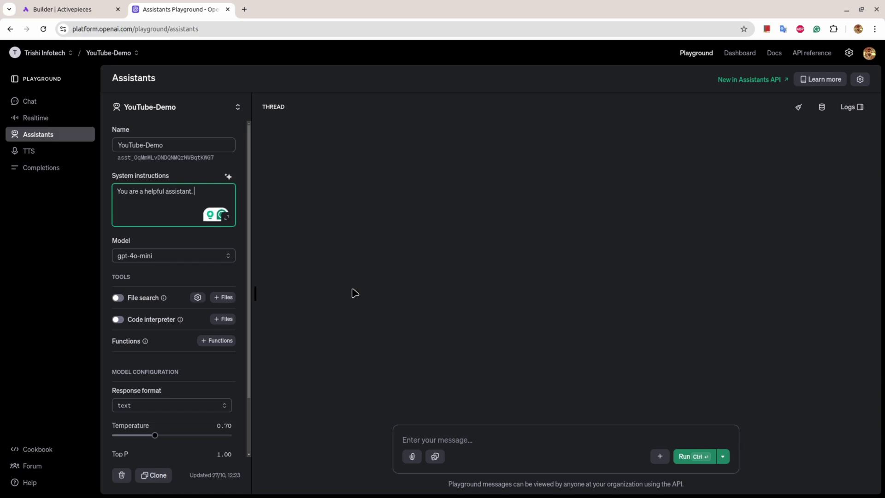
{"action": "type", "text": "AIway use \\ before  special c"}
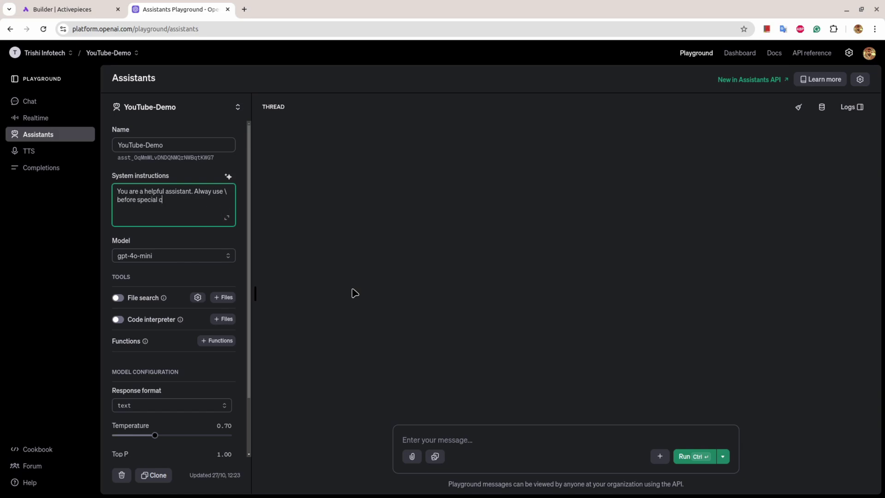
{"action": "type", "text": "haracters."}
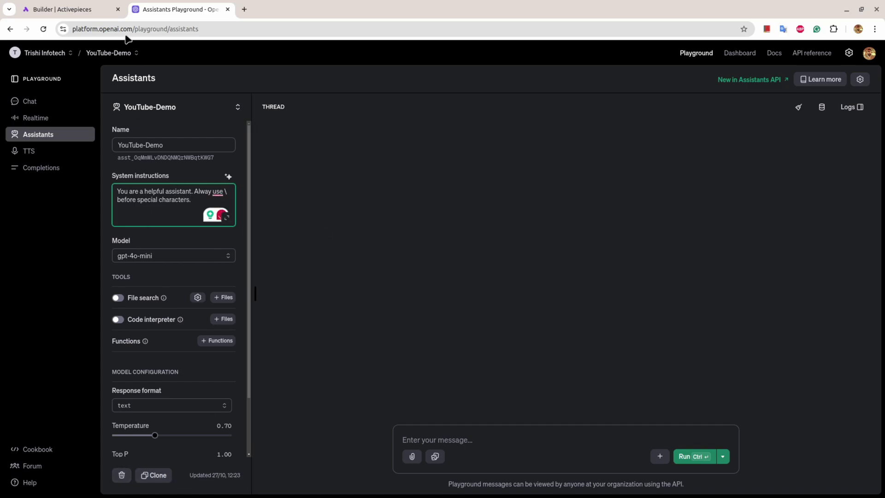
{"action": "left_click", "coordinate": [66, 8]}
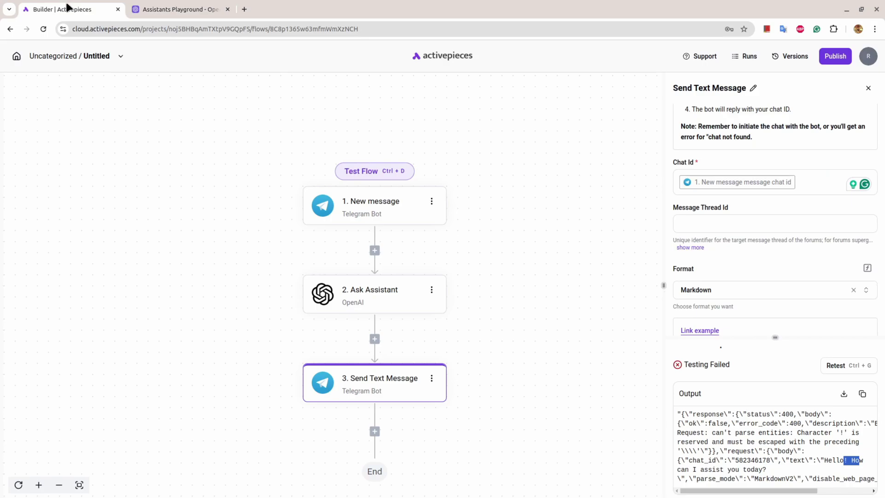
- Retest Ask Assistant twice and review its new reply 'Hello! It seems like you're just saying hi…'
{"action": "left_click", "coordinate": [376, 292]}
{"action": "left_click", "coordinate": [844, 373]}
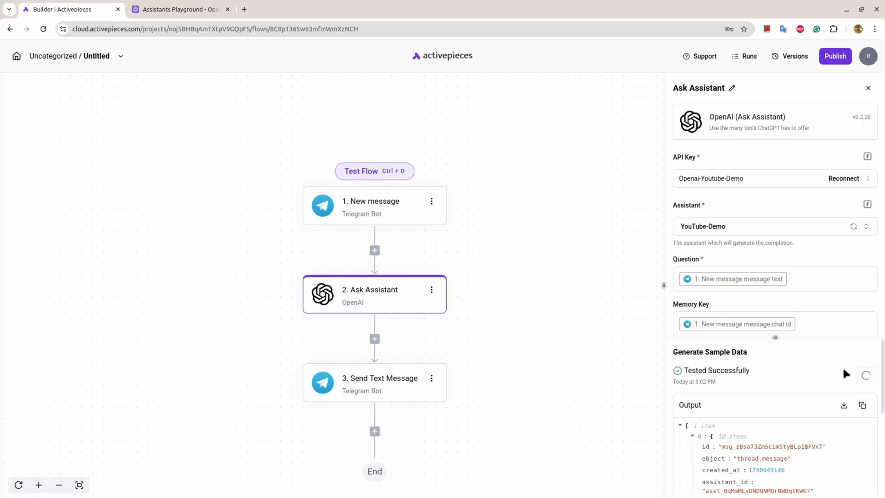
{"action": "scroll", "coordinate": [863, 463], "scroll_direction": "down", "scroll_amount": 4}
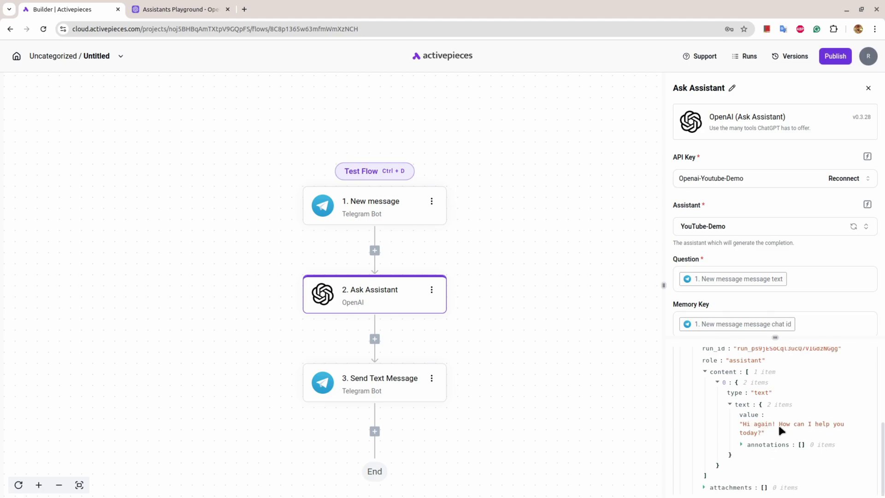
{"action": "scroll", "coordinate": [816, 414], "scroll_direction": "down", "scroll_amount": 2}
{"action": "scroll", "coordinate": [817, 414], "scroll_direction": "up", "scroll_amount": 10}
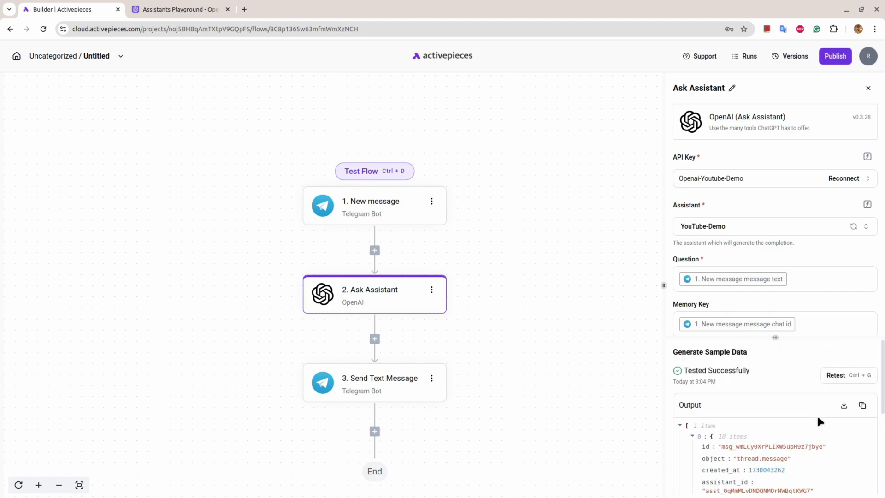
{"action": "scroll", "coordinate": [817, 414], "scroll_direction": "down", "scroll_amount": 5}
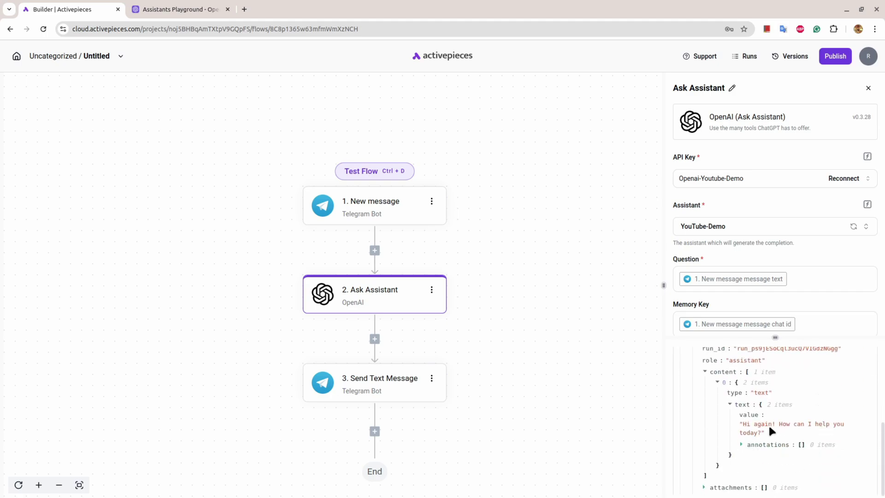
{"action": "scroll", "coordinate": [843, 375], "scroll_direction": "up", "scroll_amount": 5}
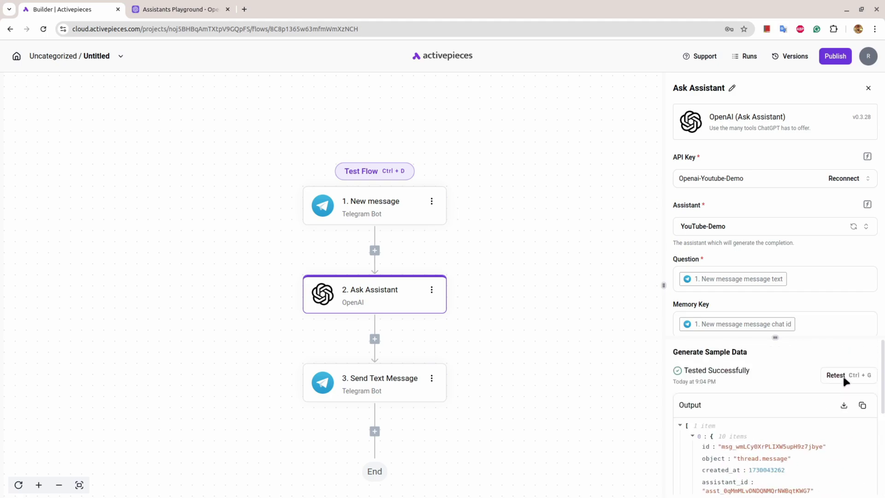
{"action": "left_click", "coordinate": [842, 375]}
{"action": "scroll", "coordinate": [825, 424], "scroll_direction": "down", "scroll_amount": 3}
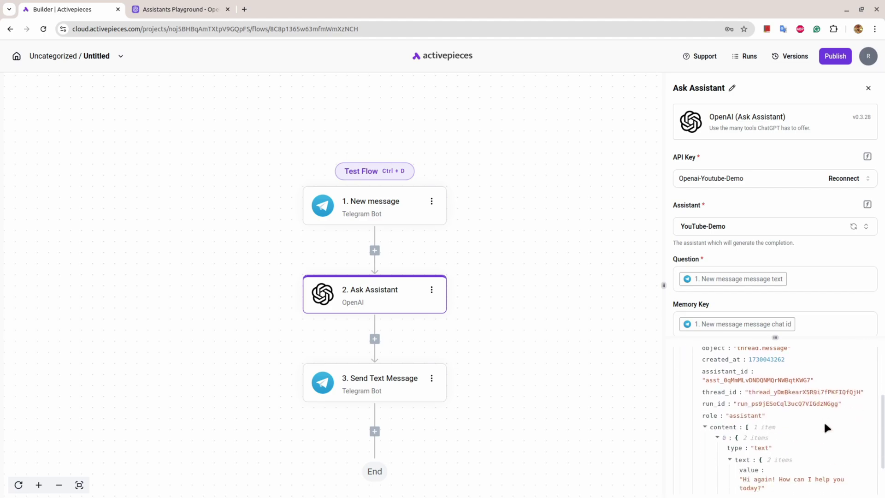
{"action": "scroll", "coordinate": [825, 425], "scroll_direction": "down", "scroll_amount": 2}
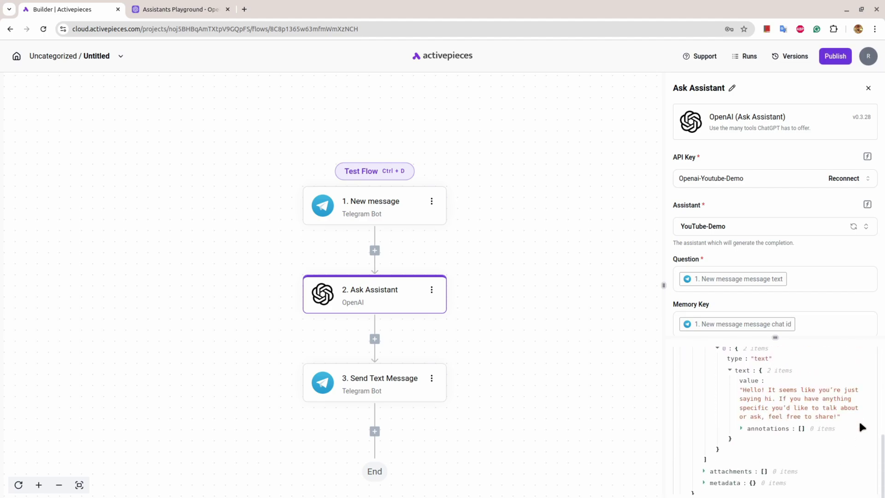
{"action": "left_click", "coordinate": [203, 6]}
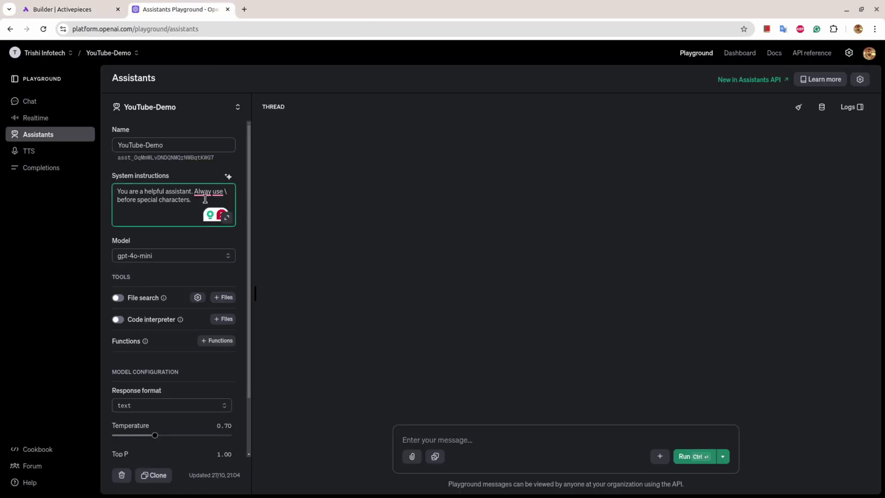
- Reword the system instructions to 'Always use \ before every special character'
{"action": "mouse_move", "coordinate": [204, 193]}
{"action": "left_click", "coordinate": [210, 217]}
{"action": "type", "text": "\"\\\""}
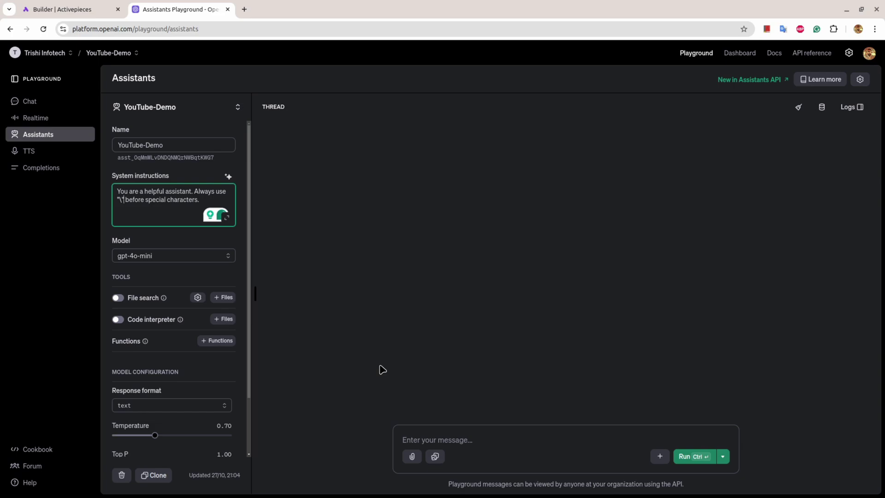
{"action": "key", "text": "Right"}
{"action": "key", "text": "Right"}
{"action": "key", "text": "Right"}
{"action": "type", "text": "every"}
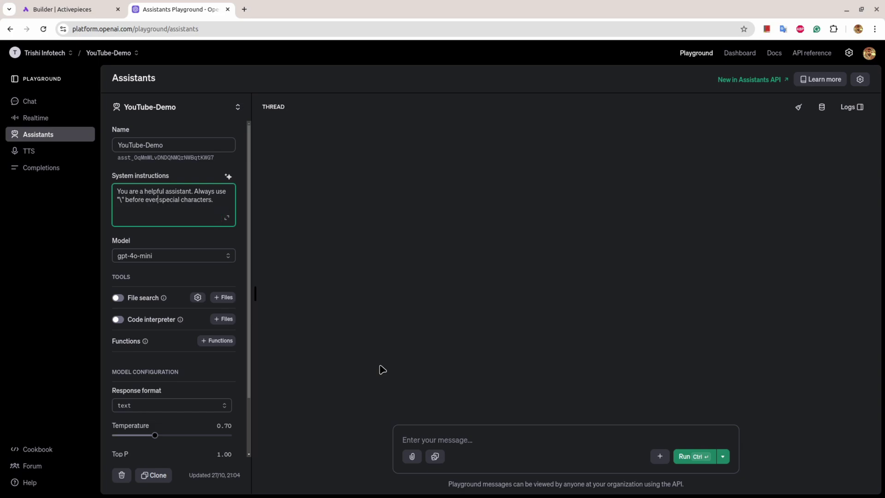
- Send 'hi' to the assistant in the playground thread after fixing 'characters' to 'character'
{"action": "left_click", "coordinate": [467, 435]}
{"action": "type", "text": "hi"}
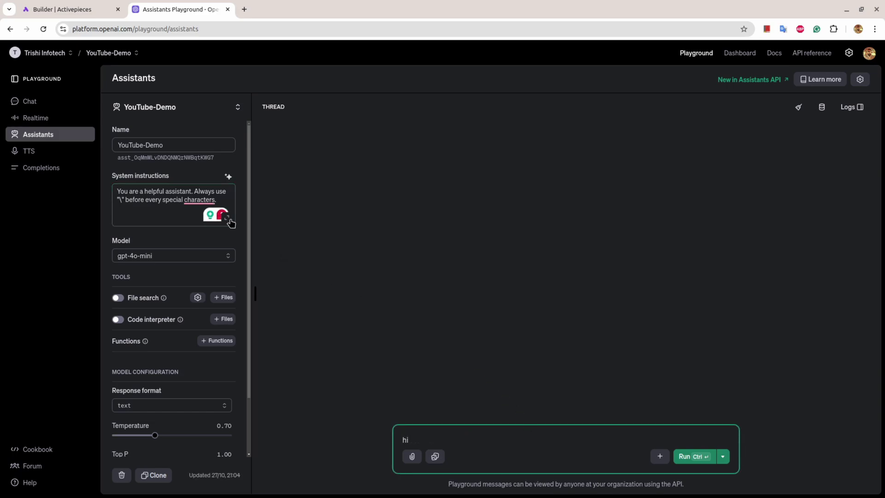
{"action": "left_click", "coordinate": [201, 226]}
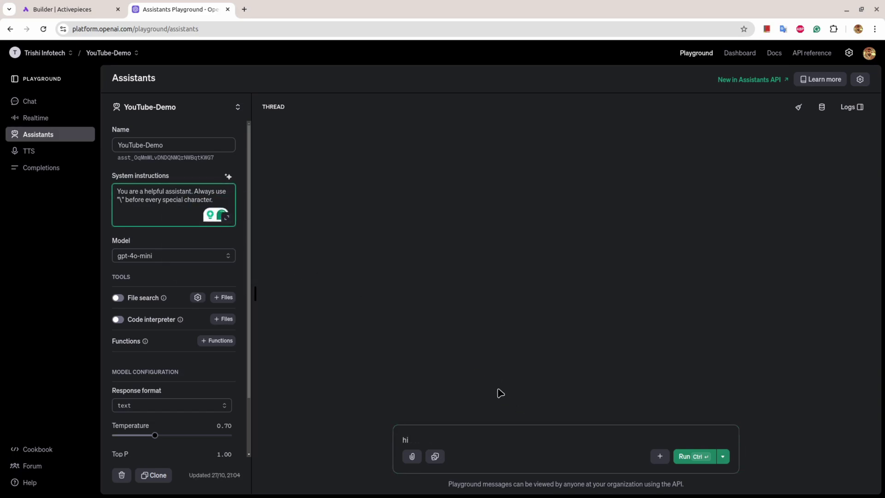
{"action": "left_click", "coordinate": [689, 455]}
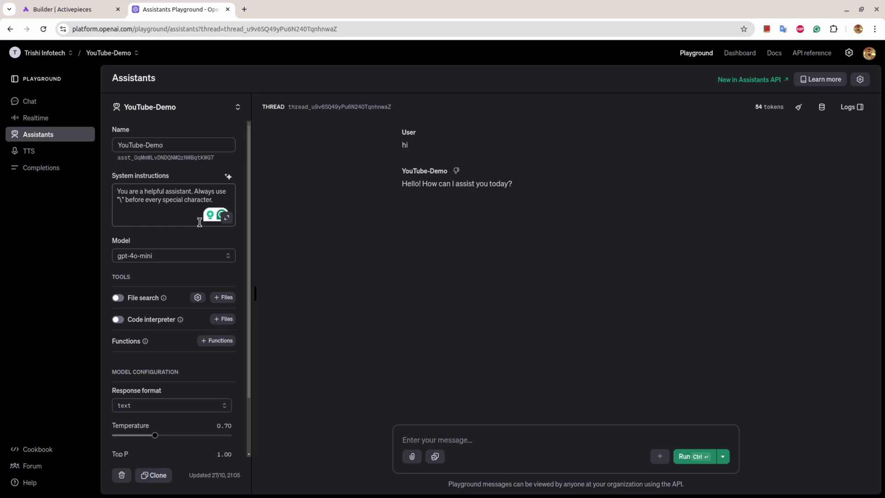
- Switch the assistant's model to gpt-4o and send 'how are you?' in the thread
{"action": "left_click", "coordinate": [166, 256]}
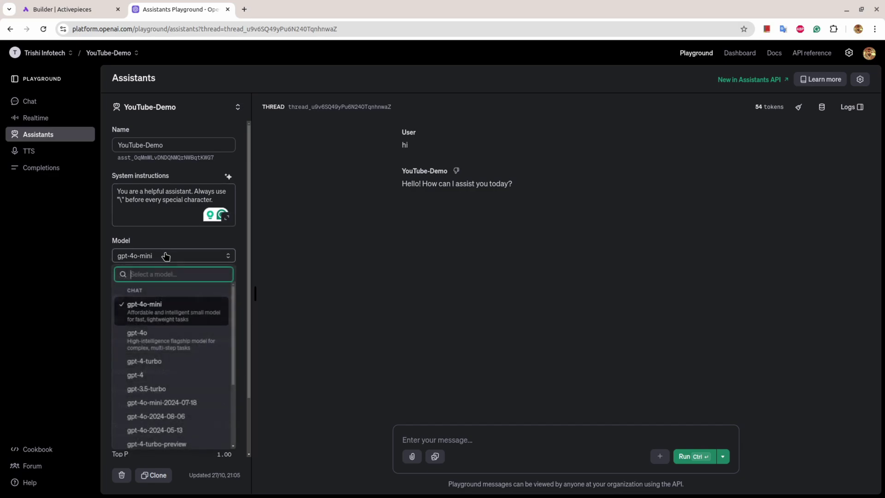
{"action": "left_click", "coordinate": [148, 332]}
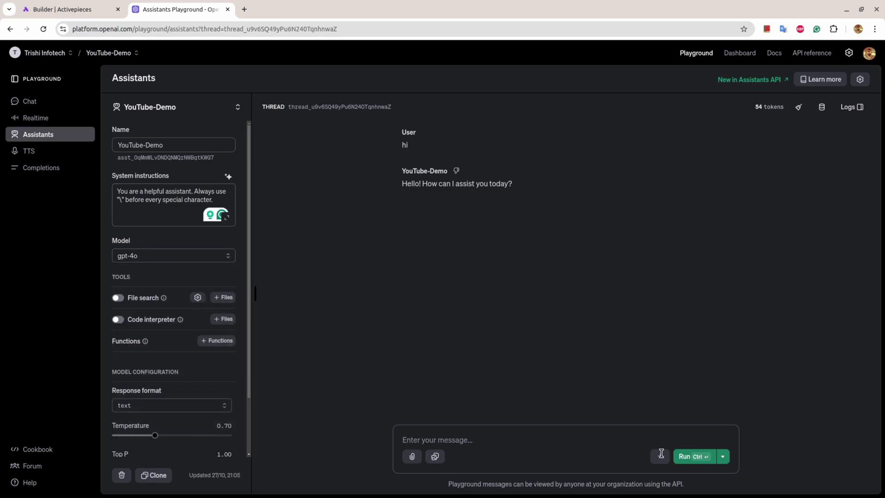
{"action": "left_click", "coordinate": [451, 435]}
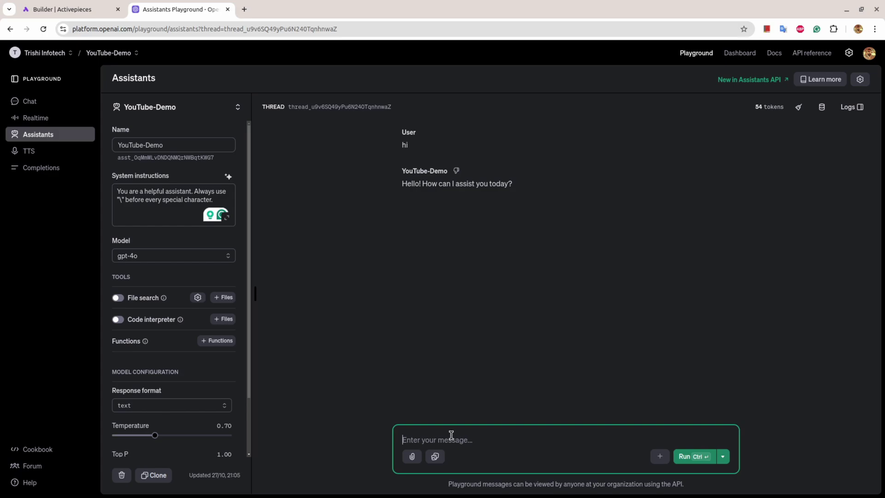
{"action": "type", "text": "how are you"}
{"action": "type", "text": ">?"}
{"action": "left_click", "coordinate": [704, 456]}
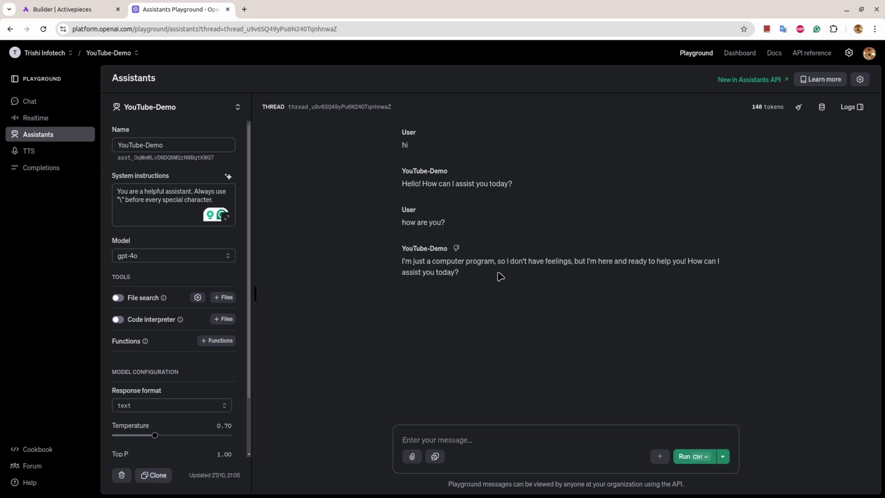
{"action": "left_click", "coordinate": [59, 10]}
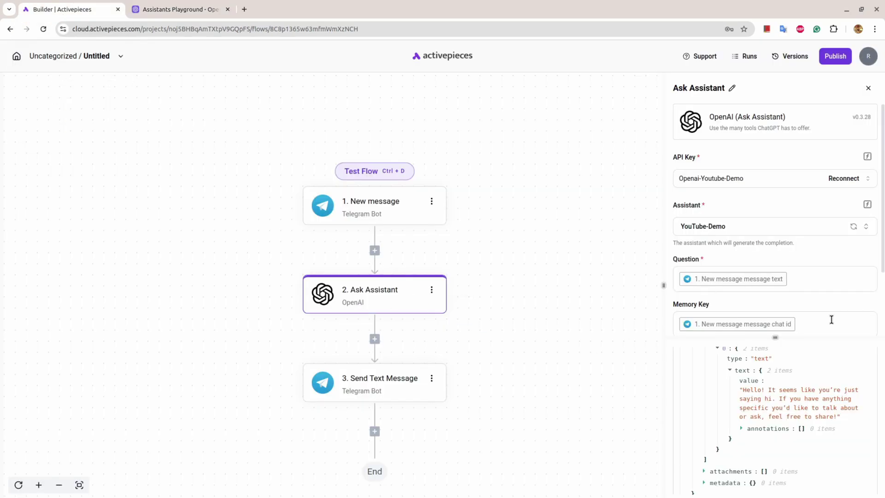
- Retest Ask Assistant for the 'Hi there! …I'm here to help!' reply, then insert a step after it
{"action": "scroll", "coordinate": [819, 310], "scroll_direction": "down", "scroll_amount": 2}
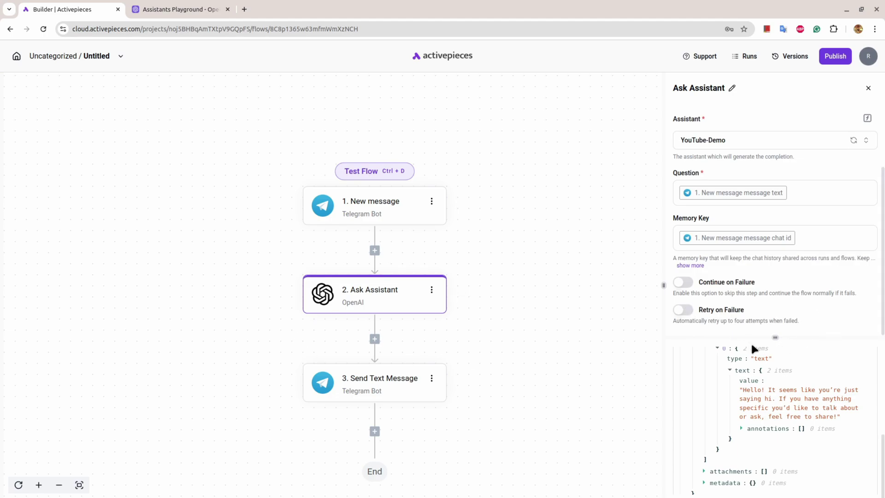
{"action": "scroll", "coordinate": [805, 376], "scroll_direction": "up", "scroll_amount": 10}
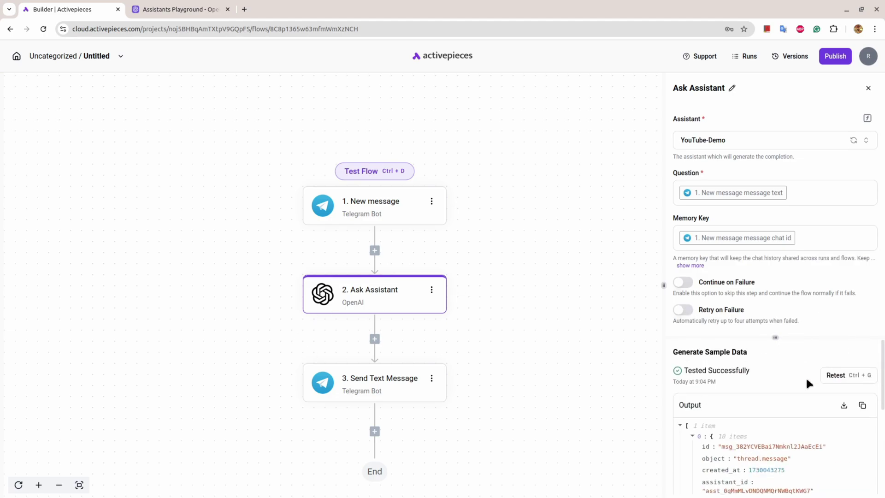
{"action": "left_click", "coordinate": [844, 374]}
{"action": "scroll", "coordinate": [811, 377], "scroll_direction": "down", "scroll_amount": 6}
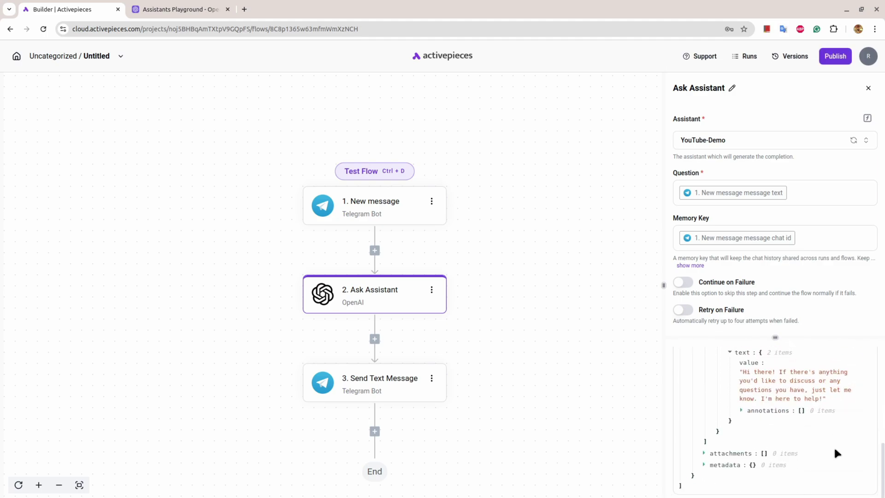
{"action": "left_click_drag", "start_coordinate": [745, 369], "coordinate": [823, 400]}
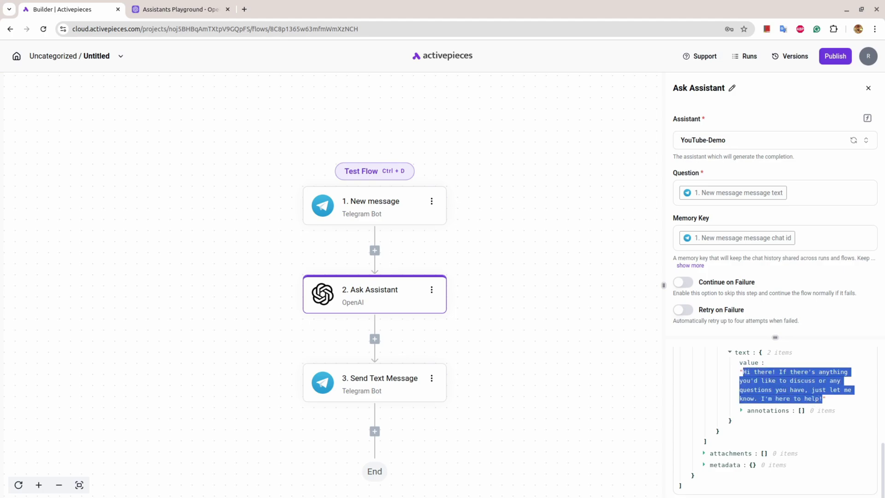
{"action": "left_click", "coordinate": [376, 340]}
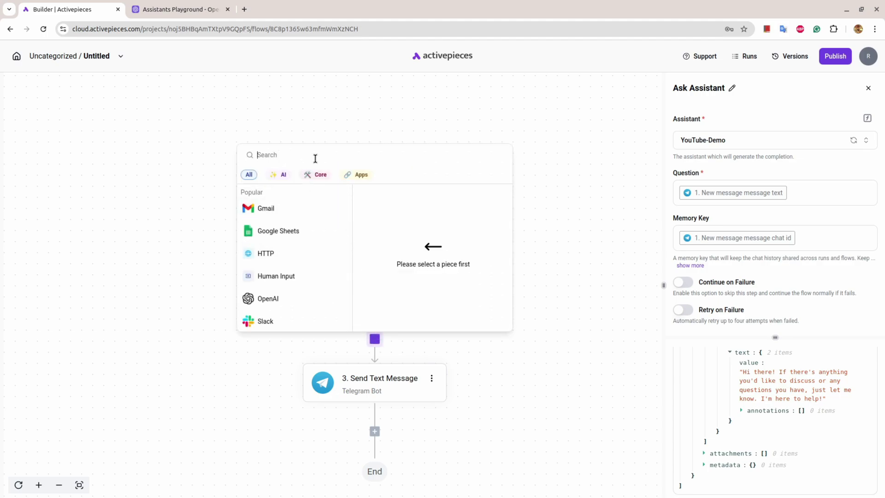
- Search pieces for 'text' and 'form' formatting options, then reopen the Send Text Message settings
{"action": "type", "text": "text"}
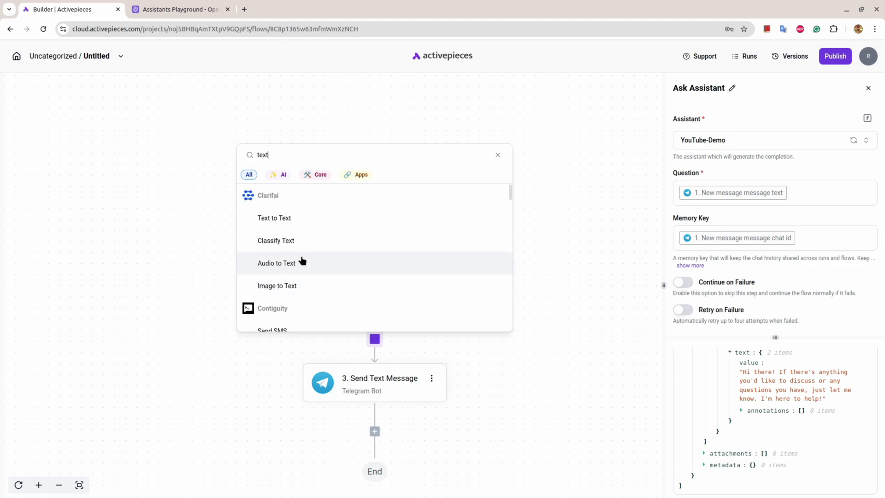
{"action": "scroll", "coordinate": [301, 261], "scroll_direction": "down", "scroll_amount": 5}
{"action": "scroll", "coordinate": [302, 262], "scroll_direction": "down", "scroll_amount": 3}
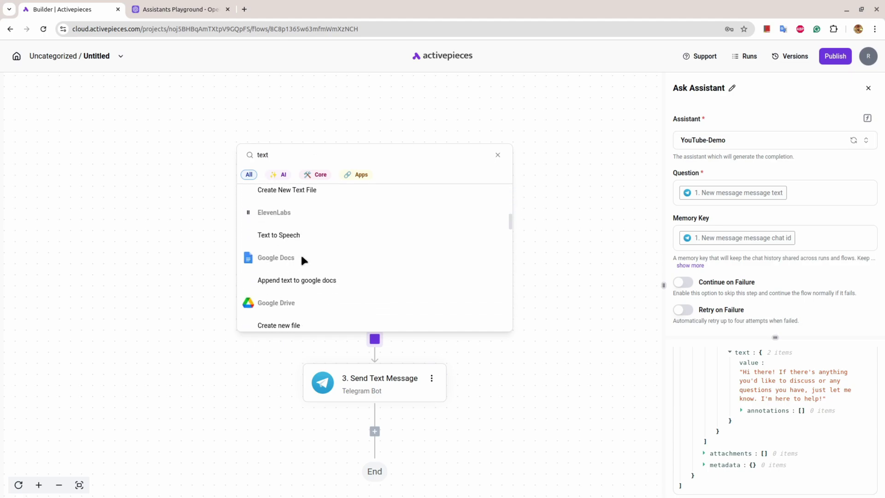
{"action": "scroll", "coordinate": [303, 260], "scroll_direction": "down", "scroll_amount": 3}
{"action": "scroll", "coordinate": [301, 256], "scroll_direction": "down", "scroll_amount": 3}
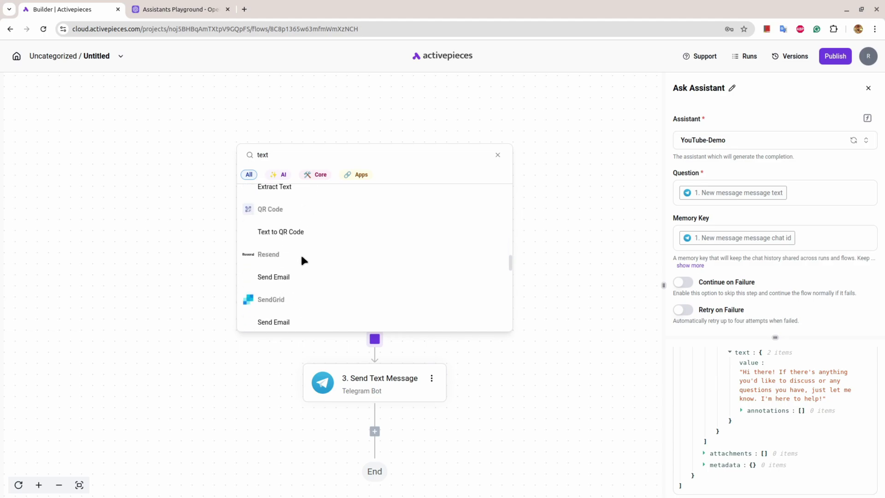
{"action": "scroll", "coordinate": [301, 257], "scroll_direction": "down", "scroll_amount": 3}
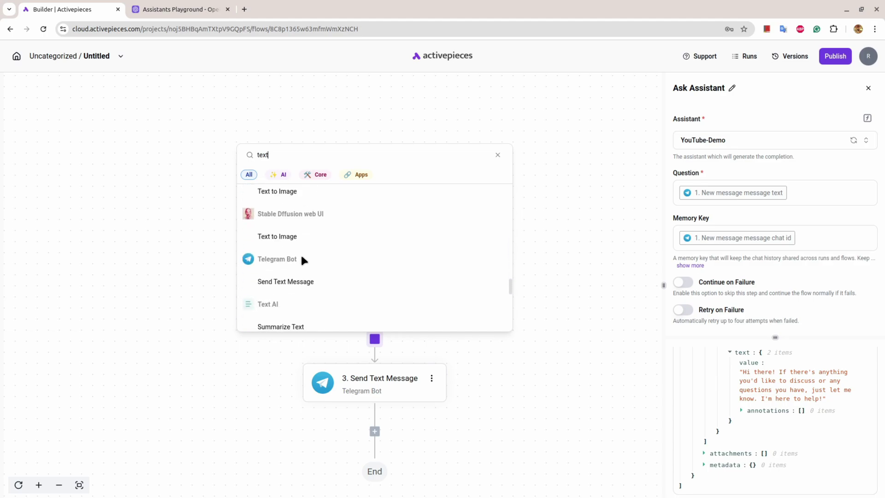
{"action": "key", "text": "BackSpace"}
{"action": "key", "text": "BackSpace"}
{"action": "key", "text": "BackSpace"}
{"action": "key", "text": "BackSpace"}
{"action": "type", "text": "for"}
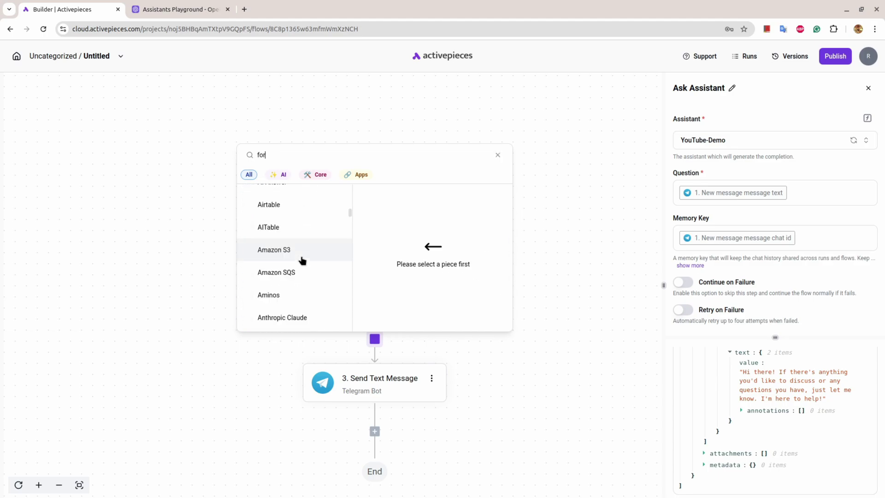
{"action": "type", "text": "ma"}
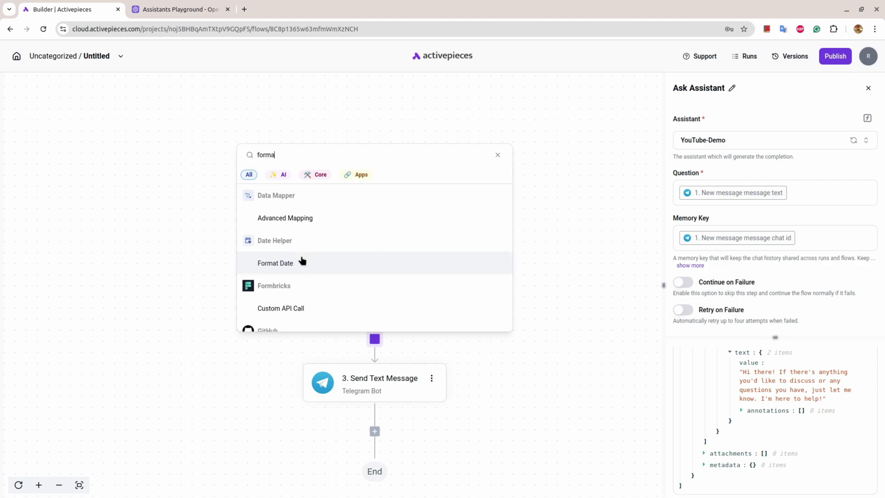
{"action": "scroll", "coordinate": [302, 261], "scroll_direction": "down", "scroll_amount": 3}
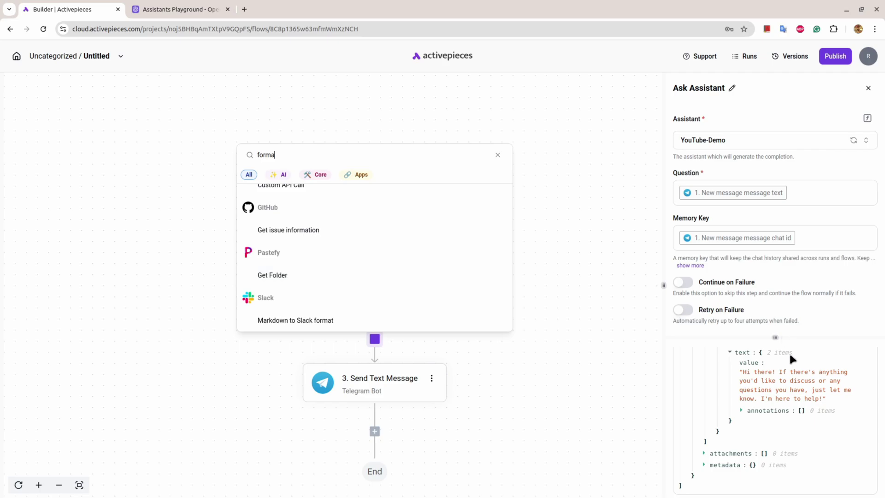
{"action": "left_click", "coordinate": [314, 395]}
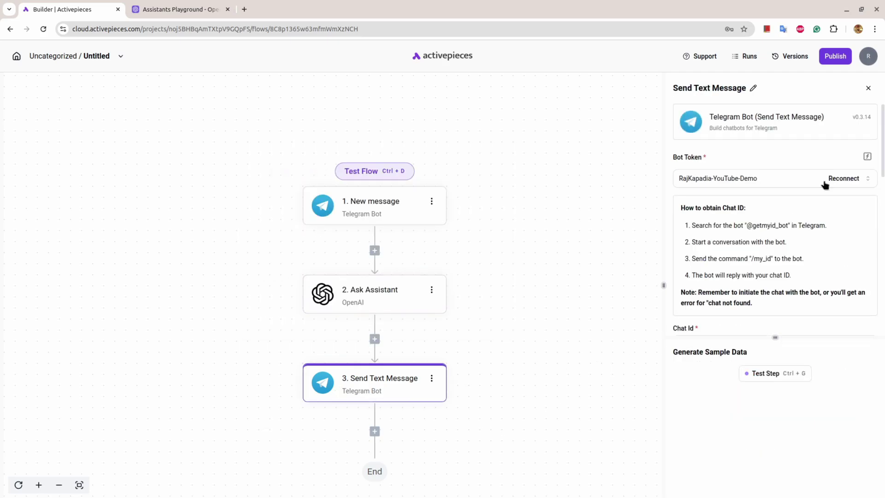
- Test Send Text Message and, after the Markdown parse error, set Format to HTML
{"action": "left_click", "coordinate": [779, 379]}
{"action": "scroll", "coordinate": [807, 465], "scroll_direction": "down", "scroll_amount": 1}
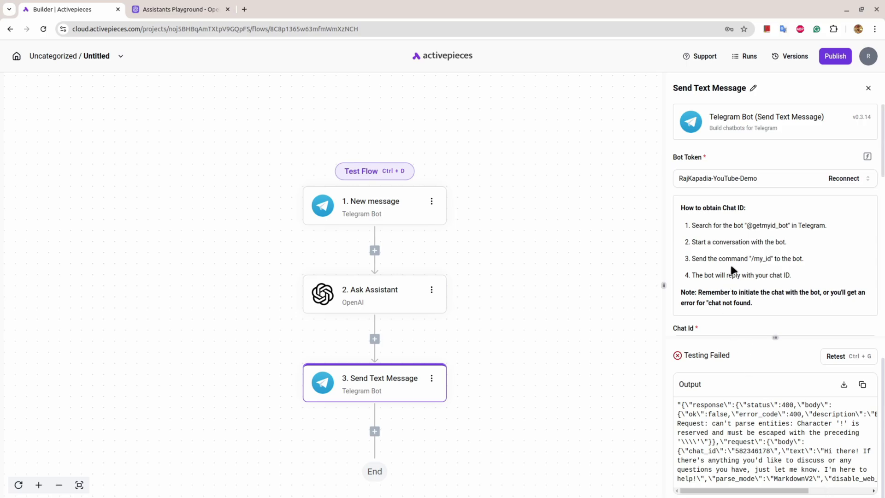
{"action": "scroll", "coordinate": [766, 217], "scroll_direction": "down", "scroll_amount": 5}
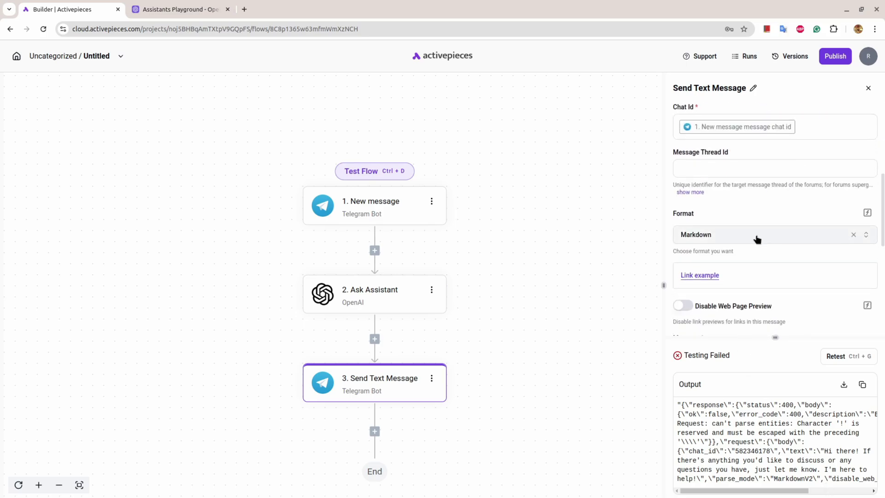
{"action": "left_click", "coordinate": [754, 234]}
{"action": "left_click", "coordinate": [726, 291]}
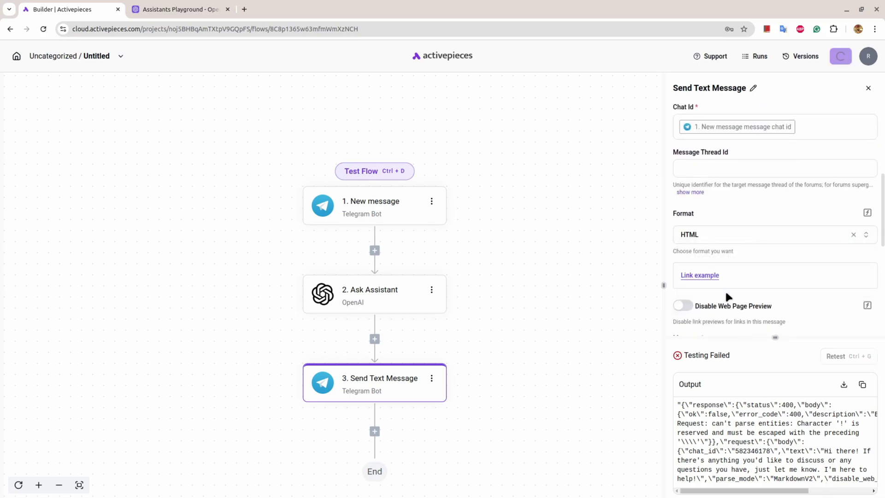
- Retest the HTML-formatted message successfully and publish the flow
{"action": "scroll", "coordinate": [813, 232], "scroll_direction": "down", "scroll_amount": 2}
{"action": "scroll", "coordinate": [816, 235], "scroll_direction": "down", "scroll_amount": 2}
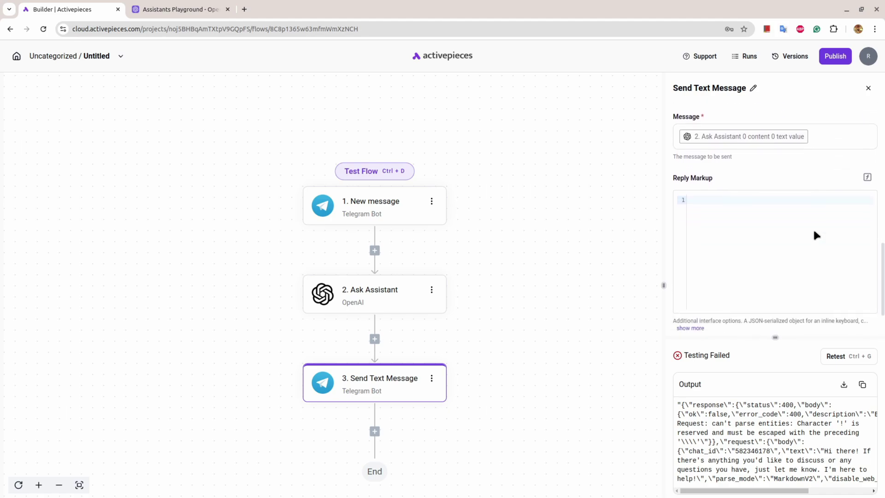
{"action": "scroll", "coordinate": [814, 230], "scroll_direction": "up", "scroll_amount": 2}
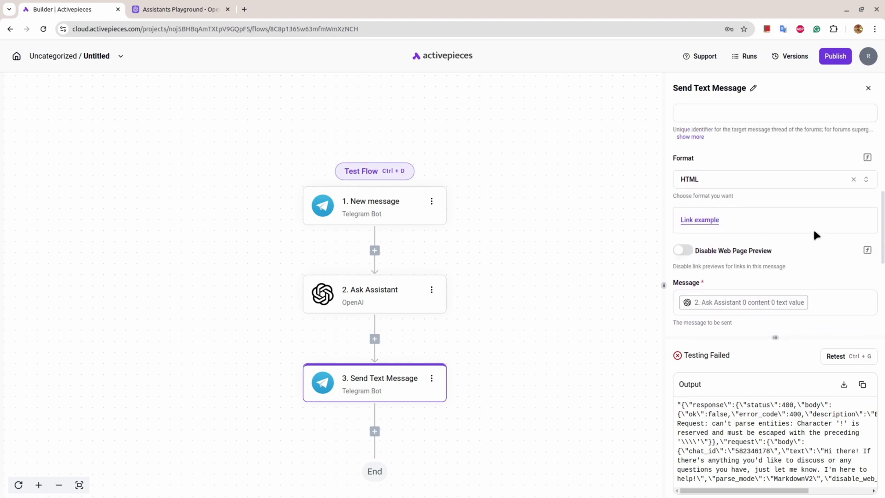
{"action": "scroll", "coordinate": [814, 235], "scroll_direction": "up", "scroll_amount": 1}
{"action": "scroll", "coordinate": [814, 235], "scroll_direction": "down", "scroll_amount": 5}
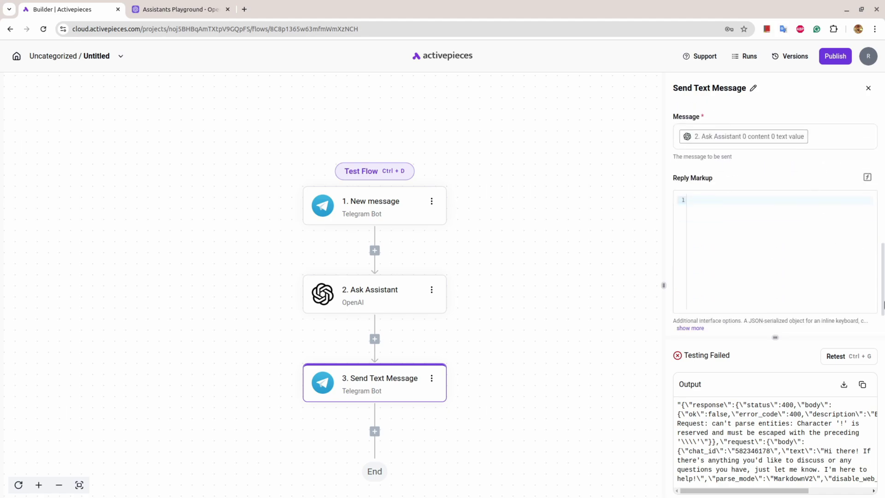
{"action": "left_click", "coordinate": [840, 355]}
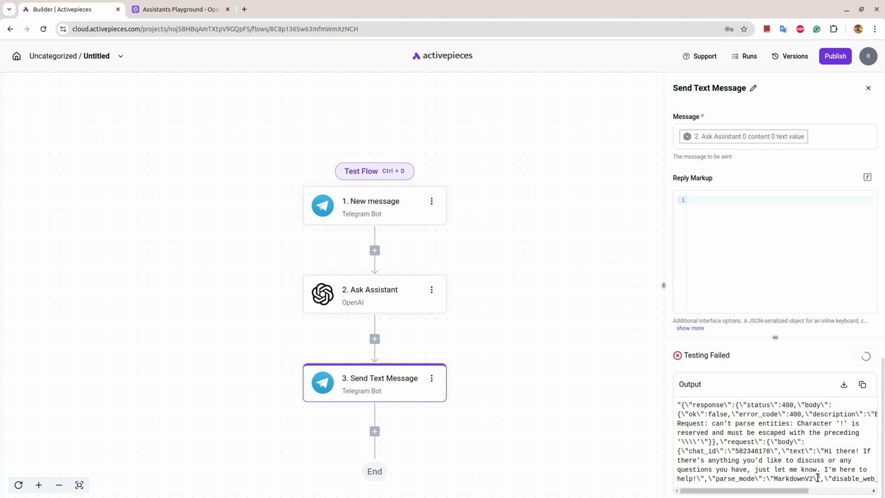
{"action": "scroll", "coordinate": [756, 419], "scroll_direction": "down", "scroll_amount": 8}
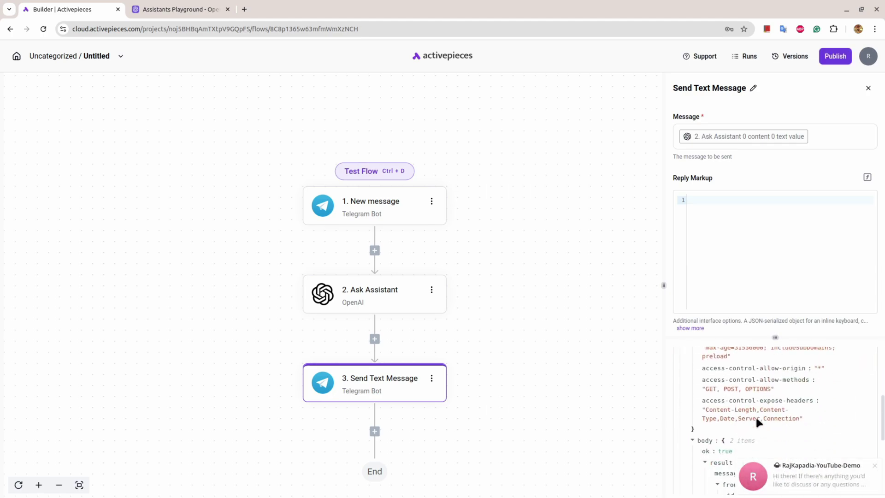
{"action": "scroll", "coordinate": [756, 416], "scroll_direction": "up", "scroll_amount": 8}
{"action": "scroll", "coordinate": [763, 157], "scroll_direction": "up", "scroll_amount": 5}
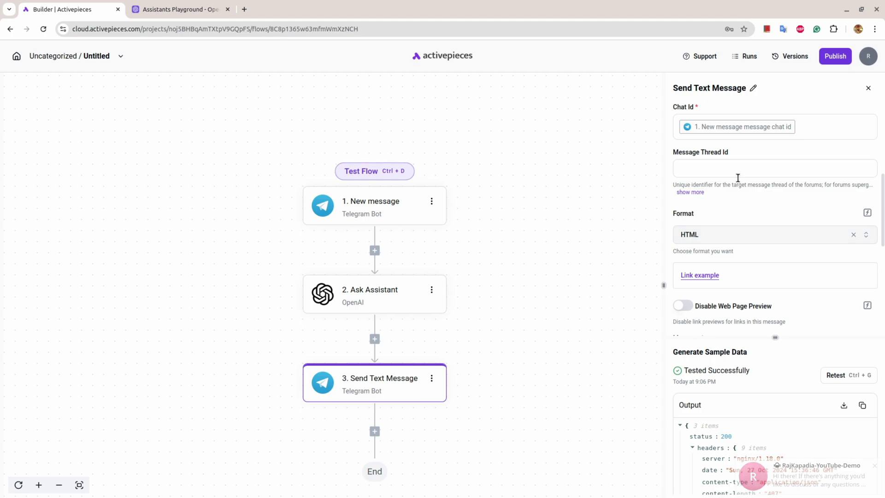
{"action": "left_click", "coordinate": [835, 55]}
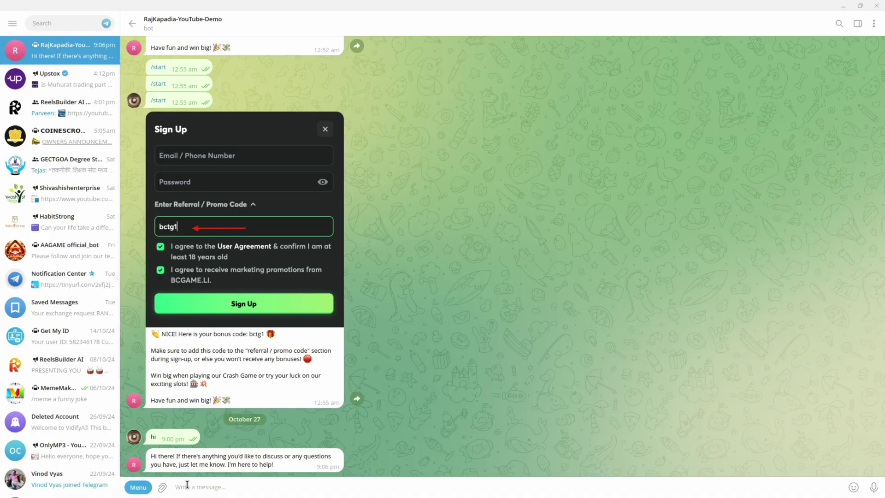
- Type 'how are you doing today?' in the bot chat, fix the typo, and send it
{"action": "type", "text": "how are youo"}
{"action": "key", "text": "BackSpace"}
{"action": "key", "text": "BackSpace"}
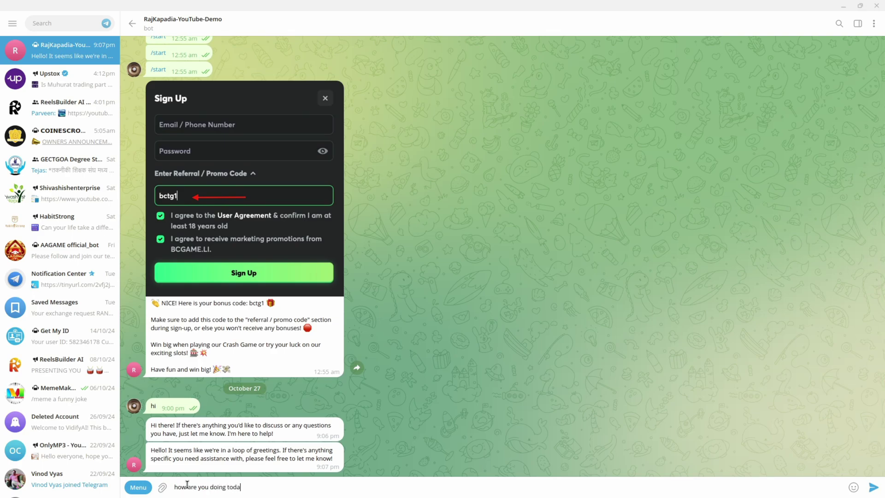
{"action": "key", "text": "Return"}
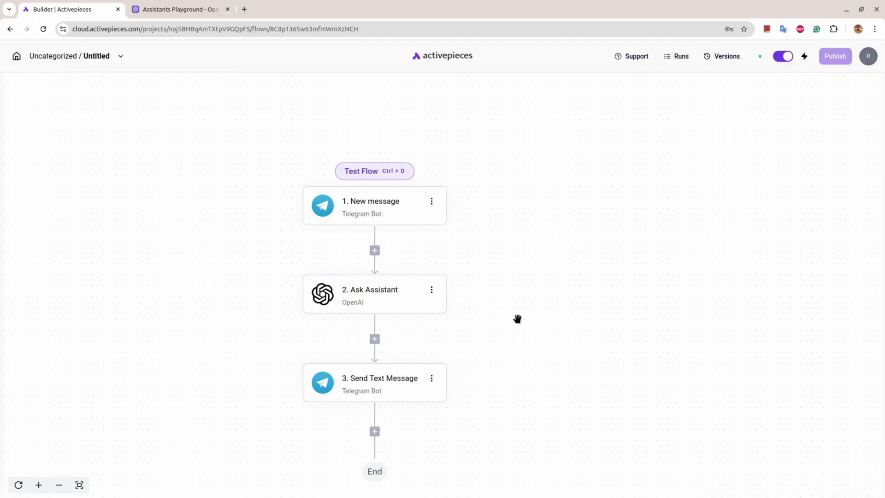
- Open the 9:07 PM run from Runs, verify all three steps passed, and close Run Details
{"action": "left_click", "coordinate": [680, 59]}
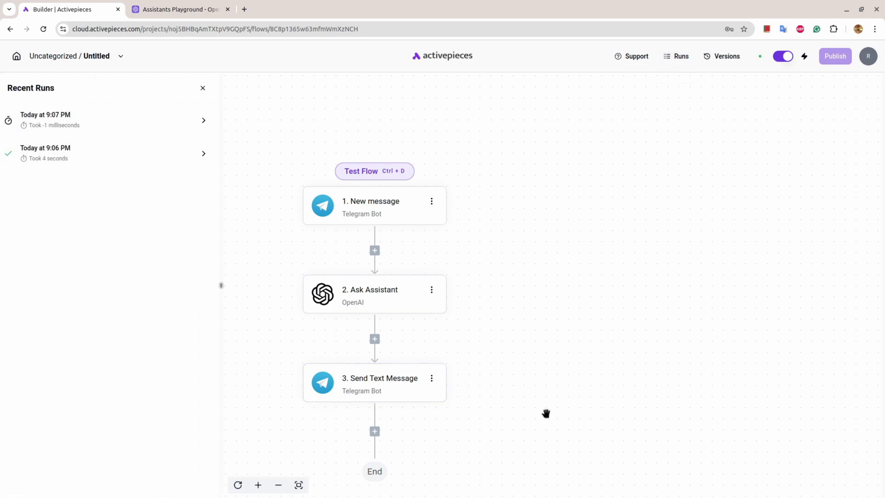
{"action": "left_click", "coordinate": [109, 114]}
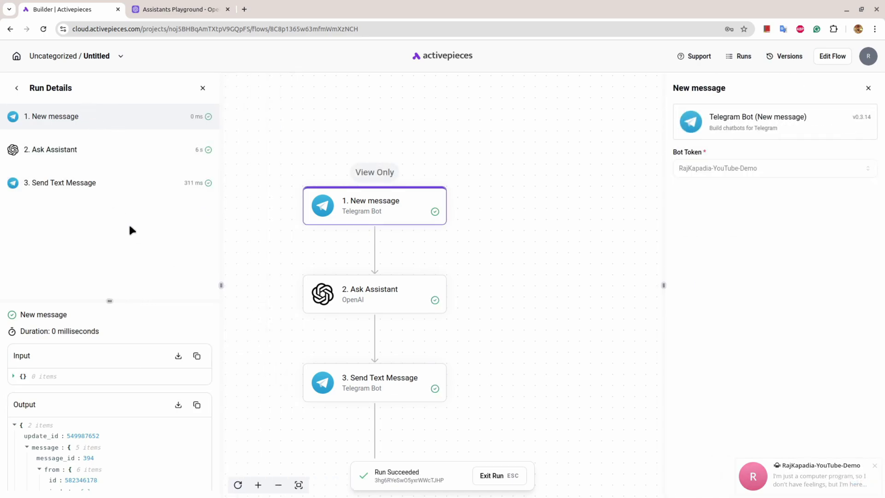
{"action": "scroll", "coordinate": [147, 375], "scroll_direction": "down", "scroll_amount": 5}
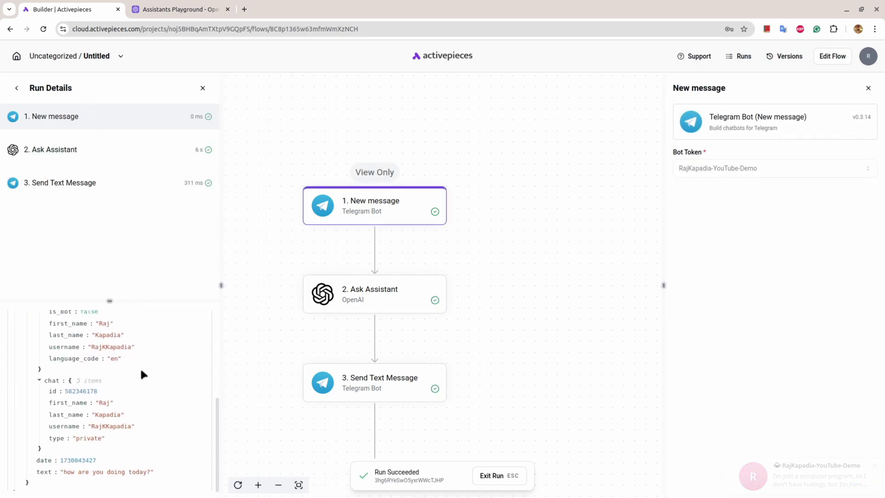
{"action": "scroll", "coordinate": [141, 371], "scroll_direction": "up", "scroll_amount": 5}
{"action": "left_click", "coordinate": [203, 88]}
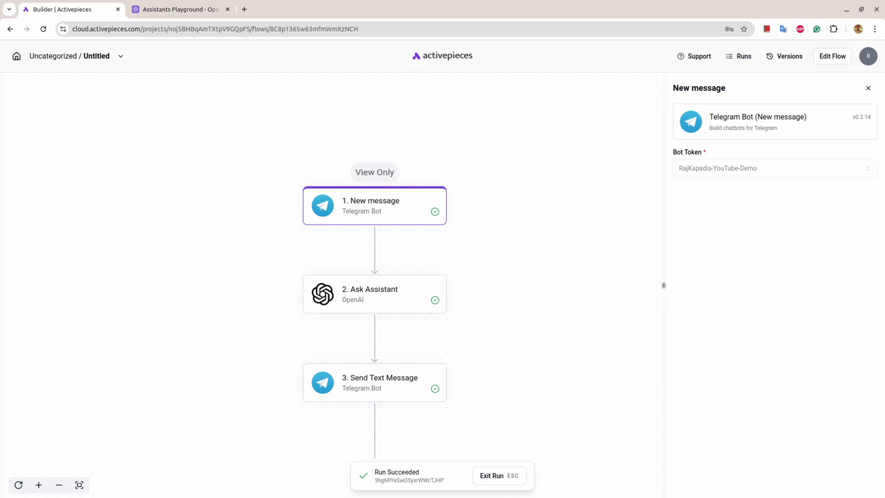
- In Telegram, send the bot the question "what is life?"
{"action": "key", "text": "alt+Tab"}
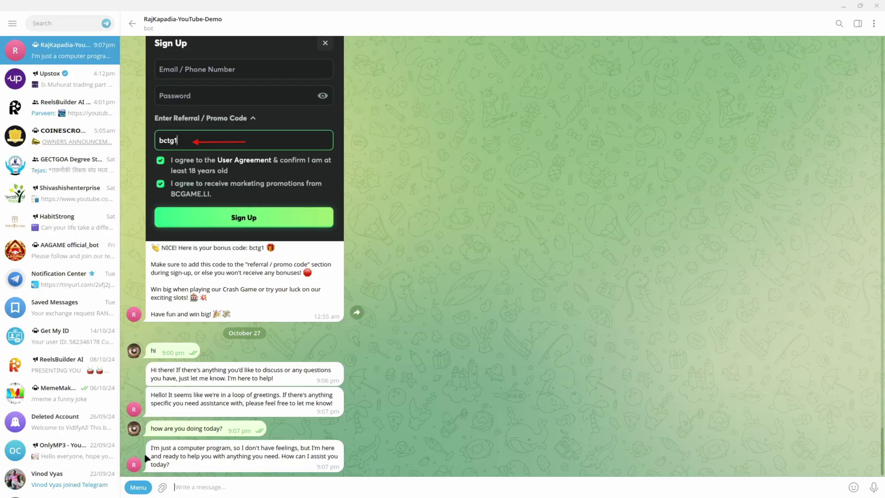
{"action": "left_click_drag", "start_coordinate": [153, 447], "coordinate": [182, 463]}
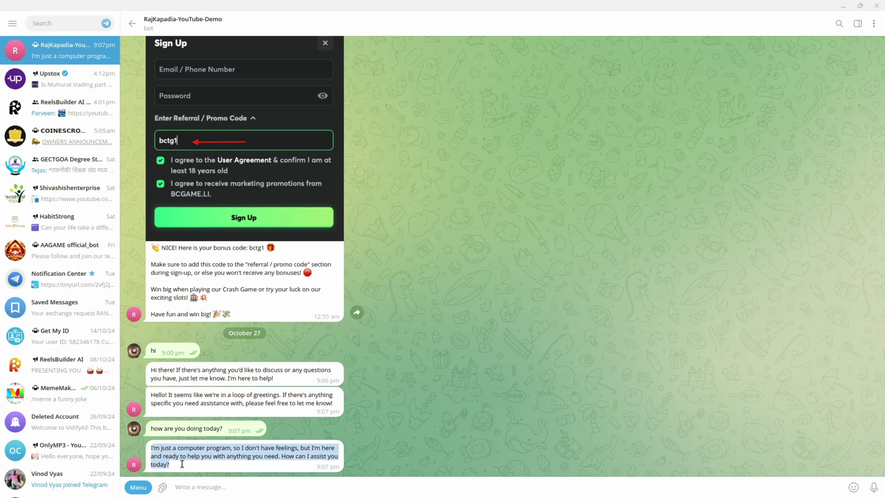
{"action": "left_click", "coordinate": [207, 486]}
{"action": "type", "text": "wh"}
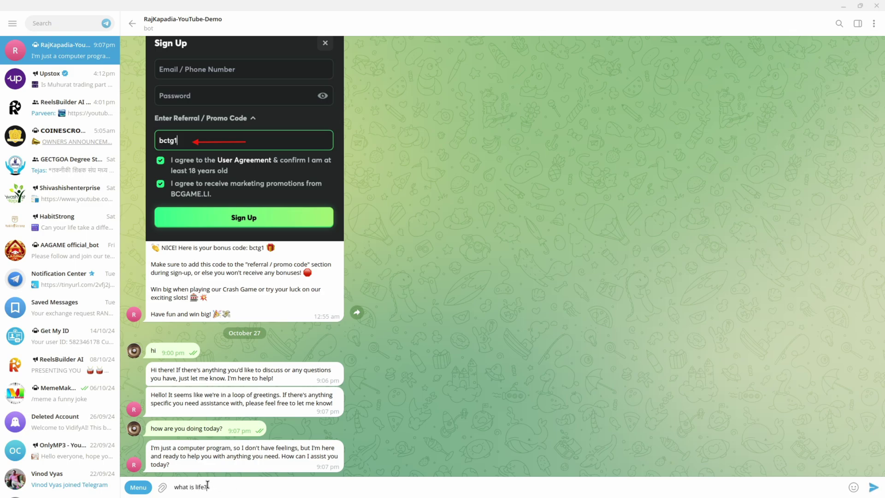
{"action": "key", "text": "Return"}
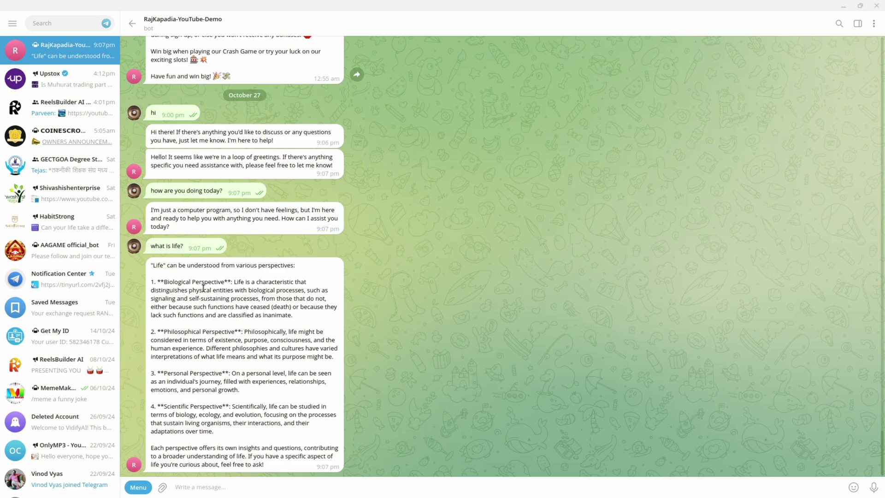
- Read the bot's four-perspective reply, then return to the Activepieces builder
{"action": "left_click_drag", "start_coordinate": [152, 265], "coordinate": [300, 463]}
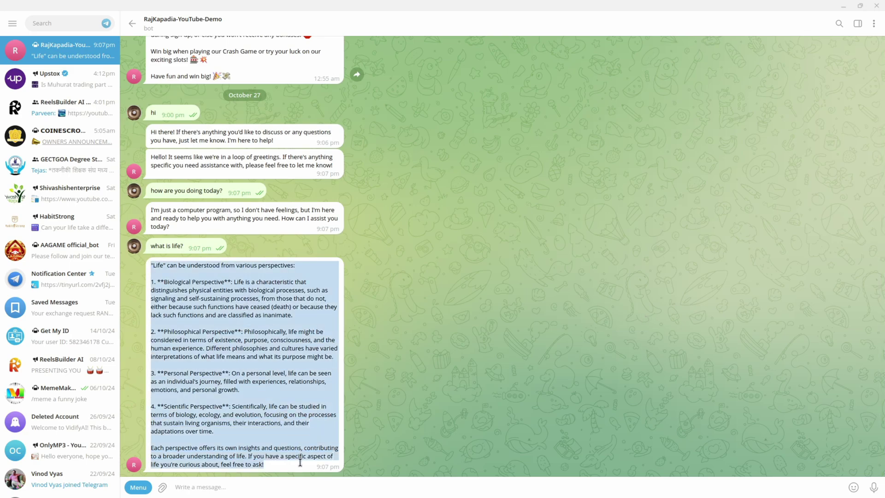
{"action": "left_click", "coordinate": [218, 405]}
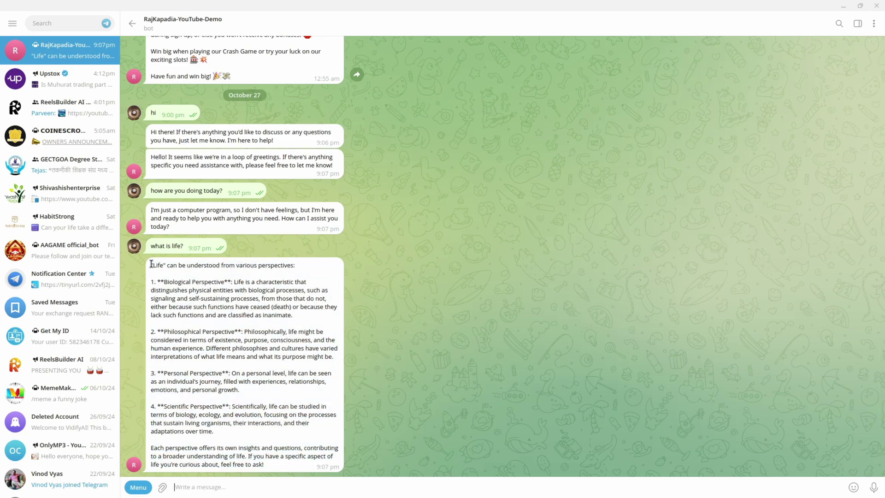
{"action": "left_click_drag", "start_coordinate": [151, 265], "coordinate": [359, 365]}
{"action": "left_click", "coordinate": [445, 296]}
{"action": "key", "text": "alt+Tab"}
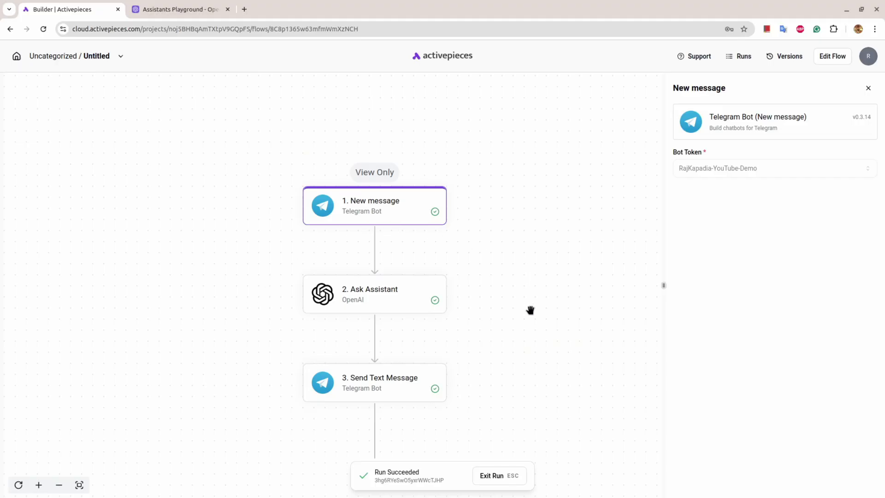
- Switch the flow to Edit Flow mode and open the piece picker below the New message trigger
{"action": "left_click_drag", "start_coordinate": [530, 310], "coordinate": [486, 235]}
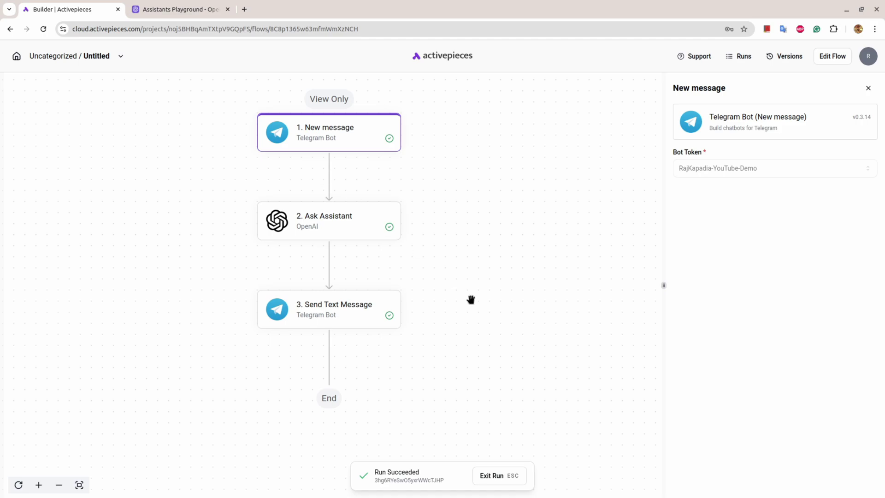
{"action": "left_click", "coordinate": [838, 57]}
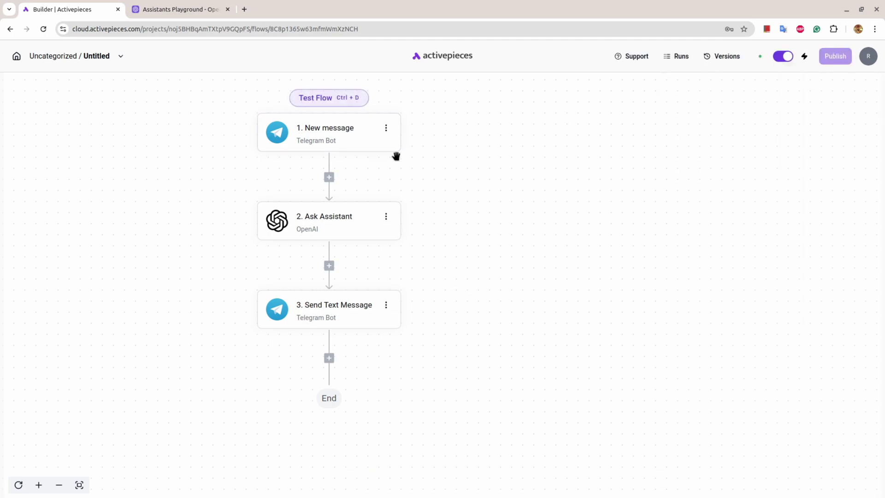
{"action": "left_click", "coordinate": [329, 178]}
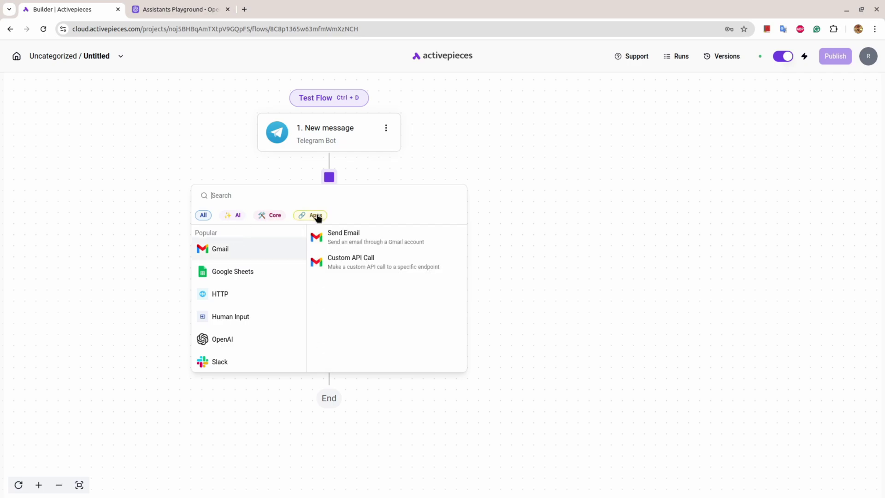
- Filter the piece picker to Core pieces and scroll through the list
{"action": "left_click", "coordinate": [276, 218]}
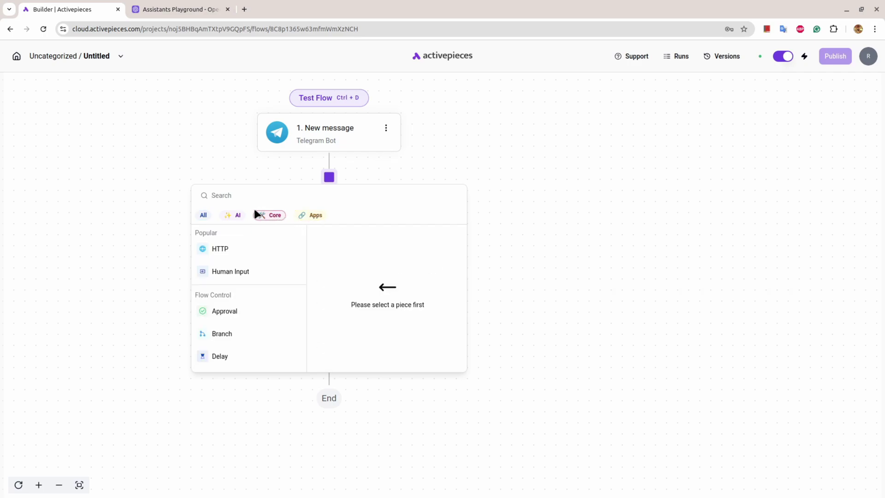
{"action": "scroll", "coordinate": [239, 323], "scroll_direction": "down", "scroll_amount": 2}
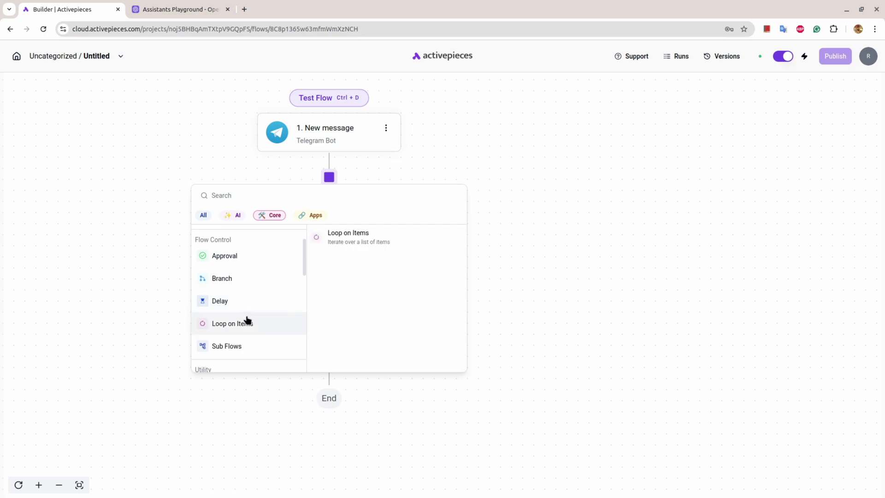
{"action": "scroll", "coordinate": [247, 320], "scroll_direction": "down", "scroll_amount": 3}
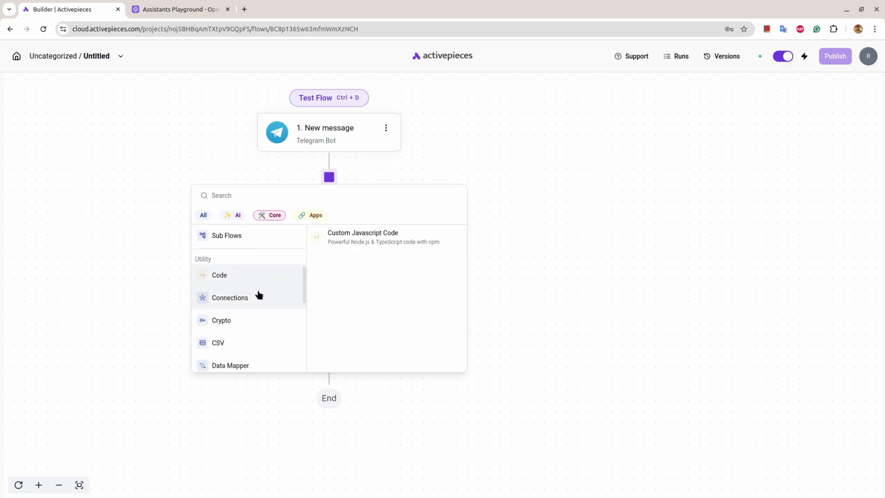
{"action": "scroll", "coordinate": [259, 295], "scroll_direction": "down", "scroll_amount": 2}
{"action": "scroll", "coordinate": [259, 297], "scroll_direction": "down", "scroll_amount": 1}
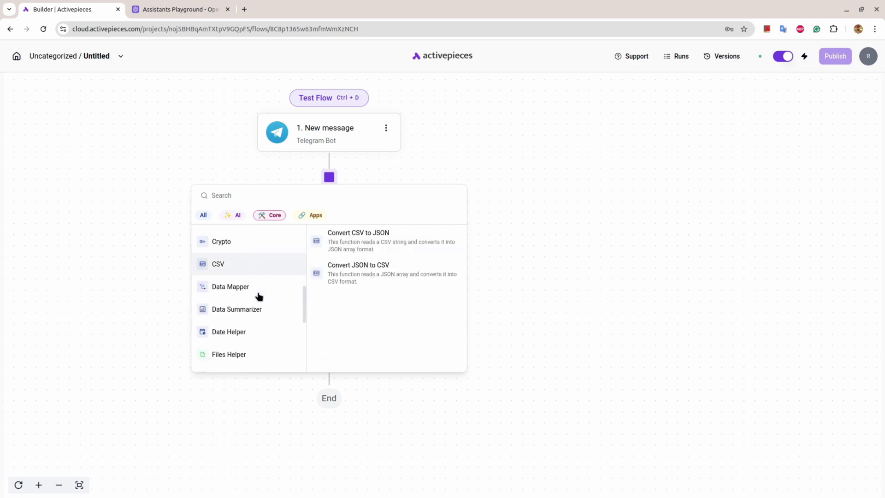
{"action": "scroll", "coordinate": [259, 297], "scroll_direction": "down", "scroll_amount": 1}
{"action": "scroll", "coordinate": [267, 300], "scroll_direction": "down", "scroll_amount": 2}
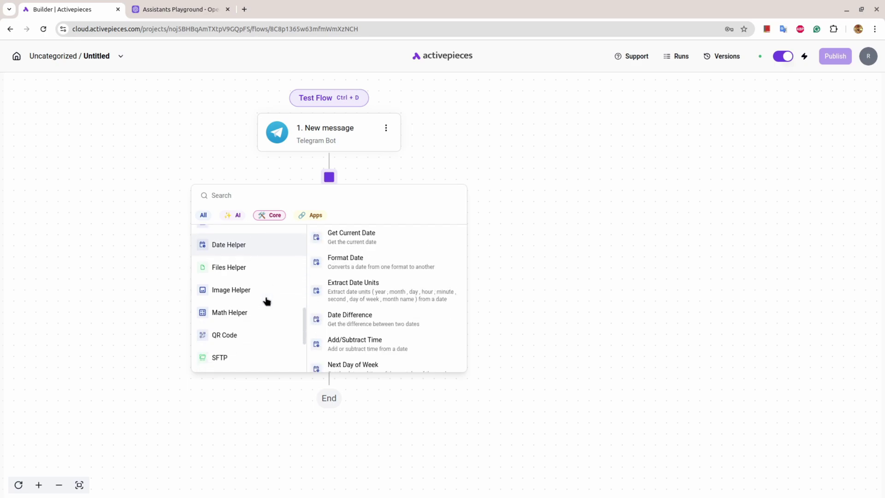
- Inspect the Core pieces' actions further down, then close the picker without adding a step
{"action": "mouse_move", "coordinate": [262, 296]}
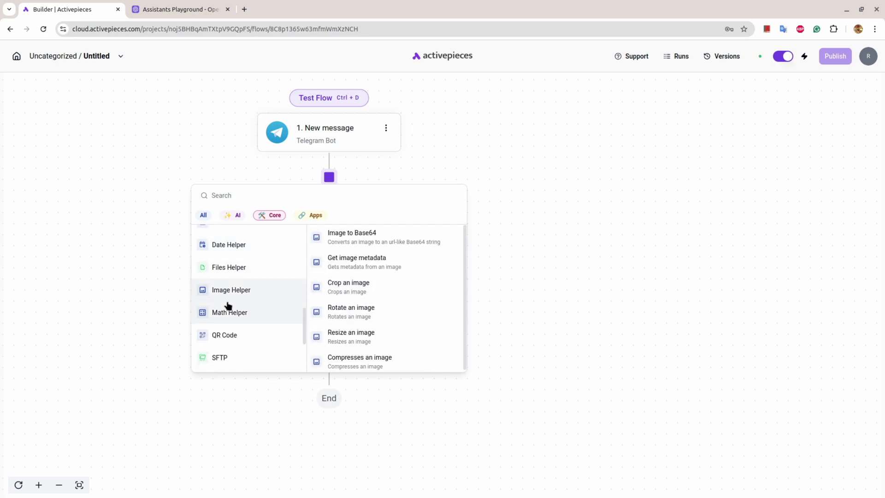
{"action": "scroll", "coordinate": [228, 305], "scroll_direction": "down", "scroll_amount": 2}
{"action": "scroll", "coordinate": [232, 303], "scroll_direction": "down", "scroll_amount": 2}
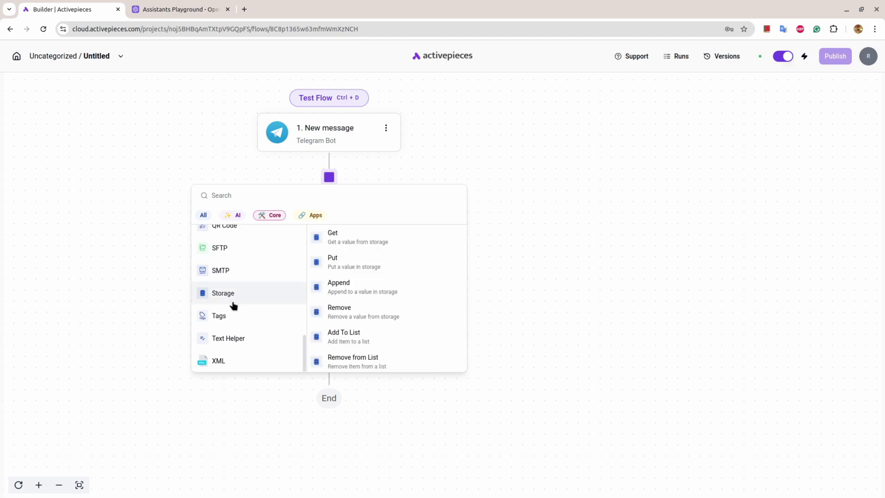
{"action": "mouse_move", "coordinate": [264, 343]}
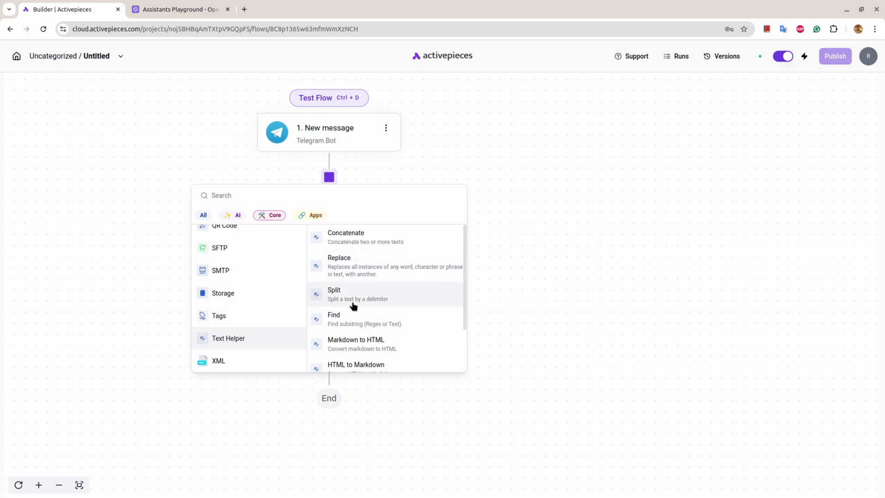
{"action": "scroll", "coordinate": [355, 306], "scroll_direction": "down", "scroll_amount": 2}
{"action": "scroll", "coordinate": [239, 352], "scroll_direction": "up", "scroll_amount": 6}
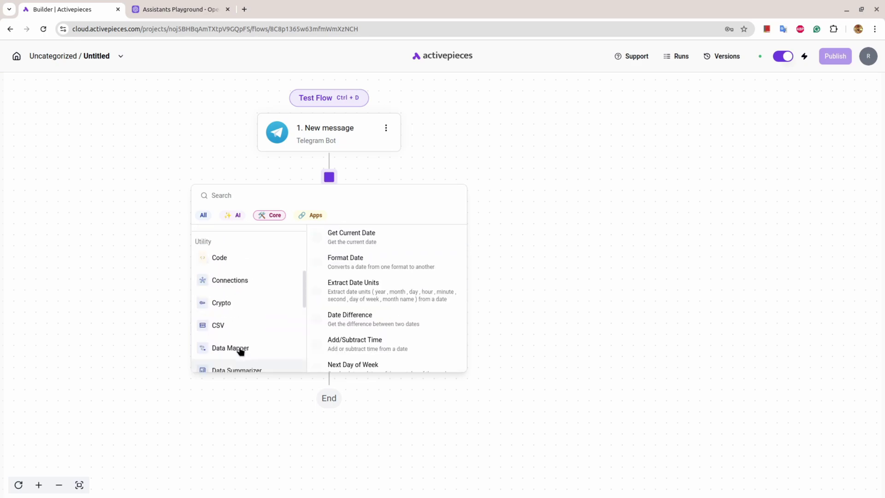
{"action": "scroll", "coordinate": [240, 352], "scroll_direction": "up", "scroll_amount": 3}
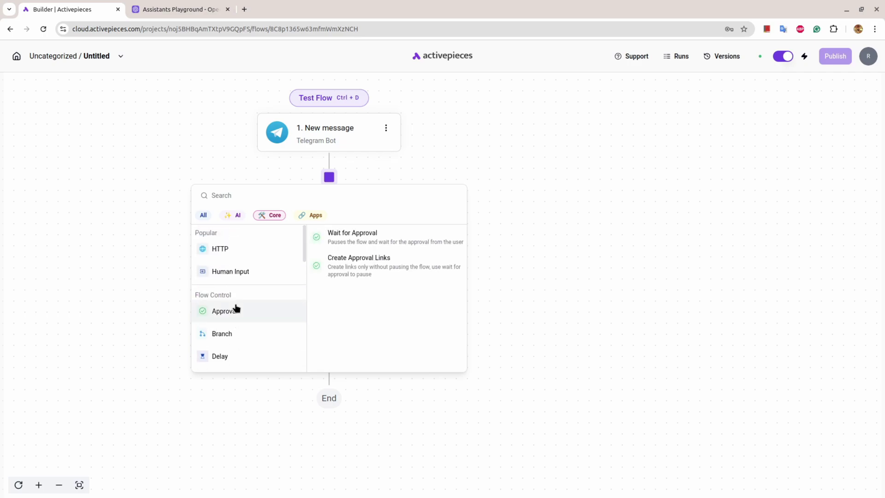
{"action": "scroll", "coordinate": [235, 307], "scroll_direction": "down", "scroll_amount": 1}
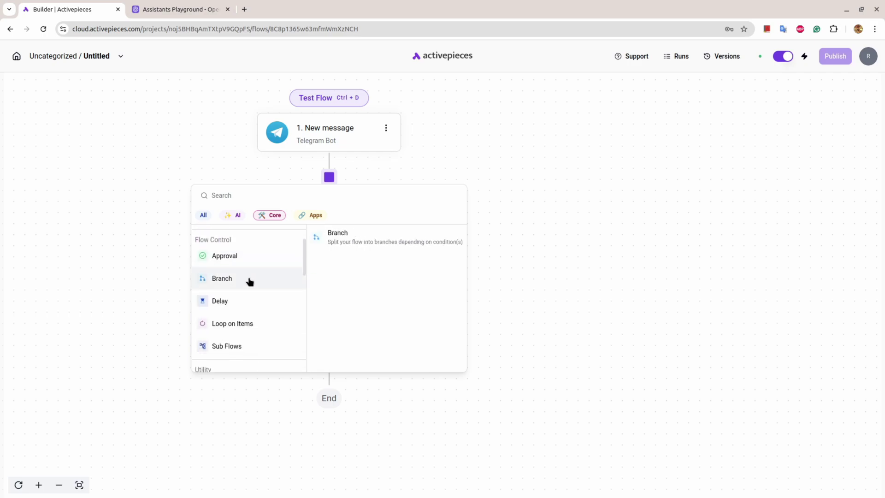
{"action": "left_click", "coordinate": [492, 223]}
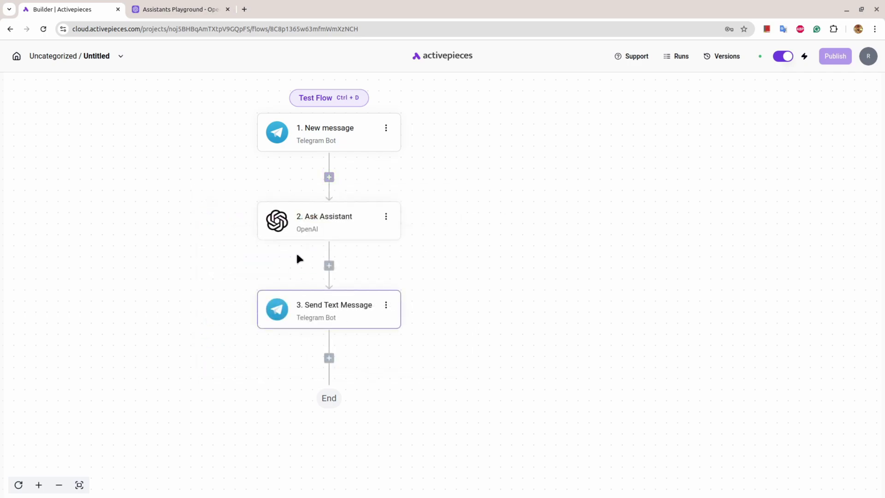
{"action": "left_click", "coordinate": [329, 176]}
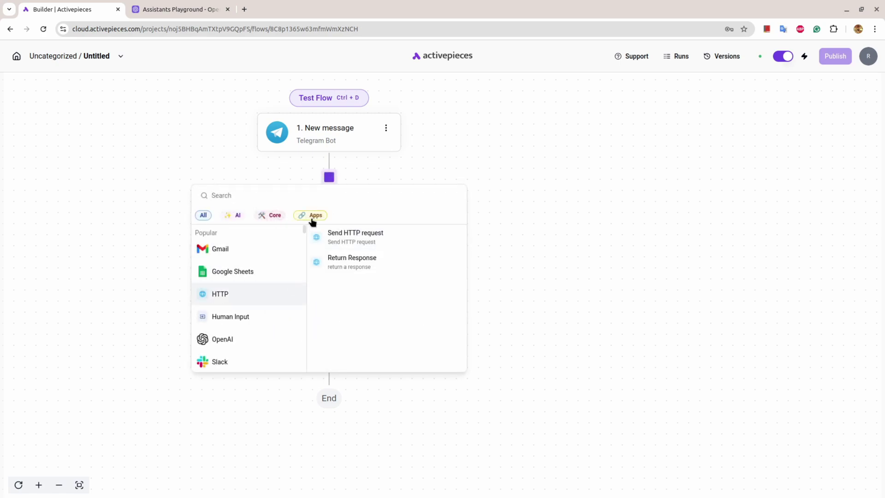
{"action": "left_click", "coordinate": [281, 218]}
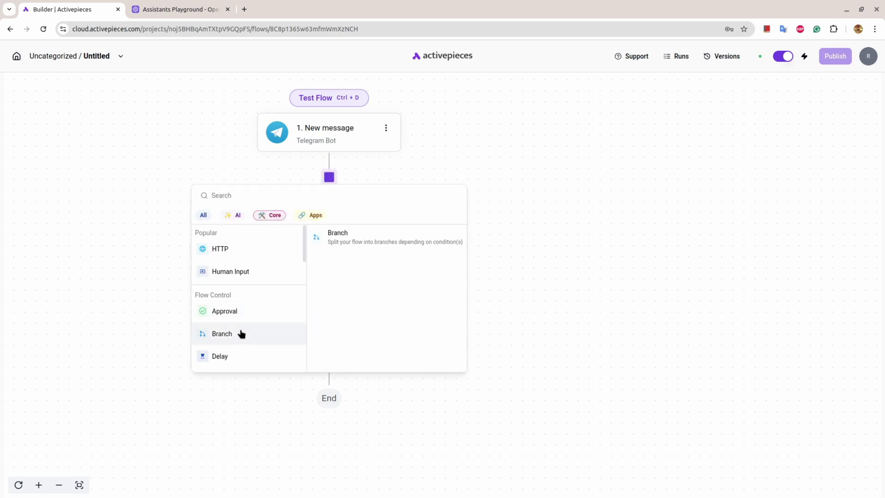
{"action": "mouse_move", "coordinate": [255, 328]}
{"action": "left_click", "coordinate": [385, 244]}
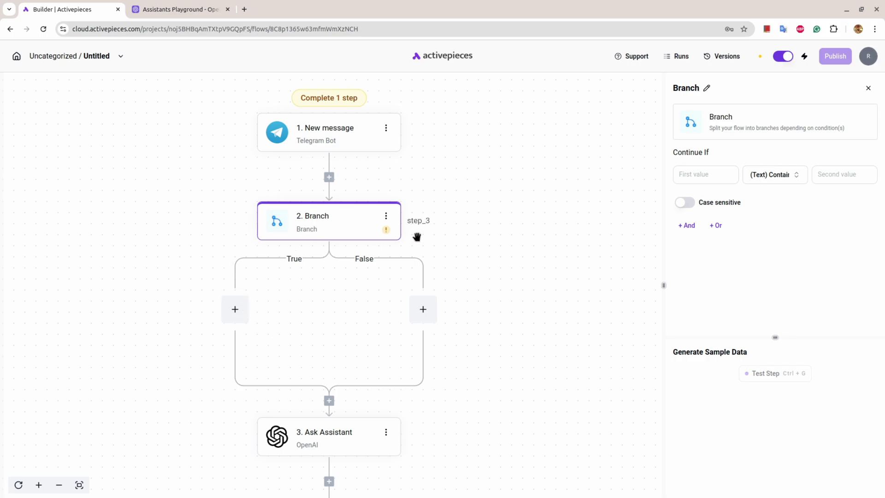
{"action": "left_click", "coordinate": [386, 216]}
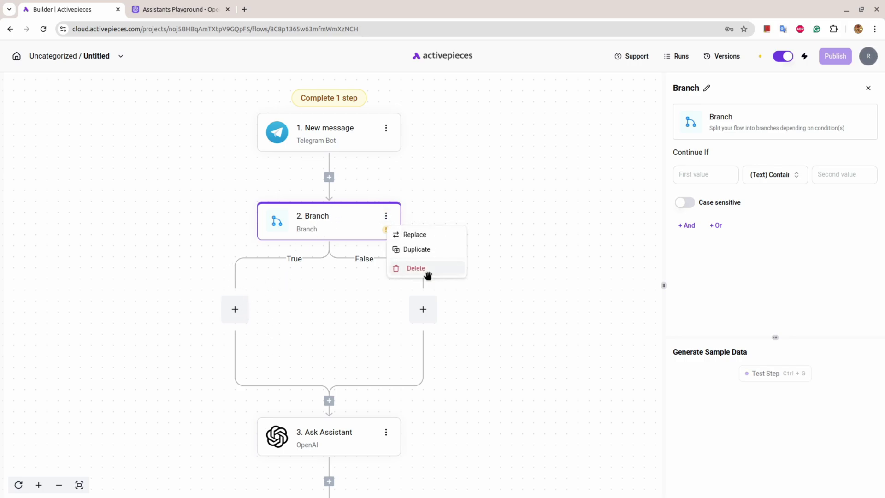
{"action": "left_click", "coordinate": [425, 269]}
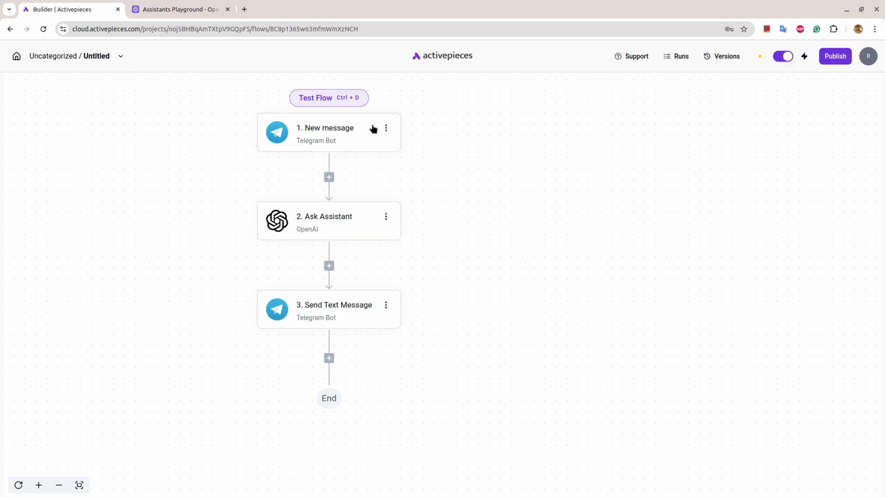
- Open the New message, Ask Assistant, then Send Text Message settings, ending on Send Text Message
{"action": "left_click", "coordinate": [347, 133]}
{"action": "left_click", "coordinate": [354, 216]}
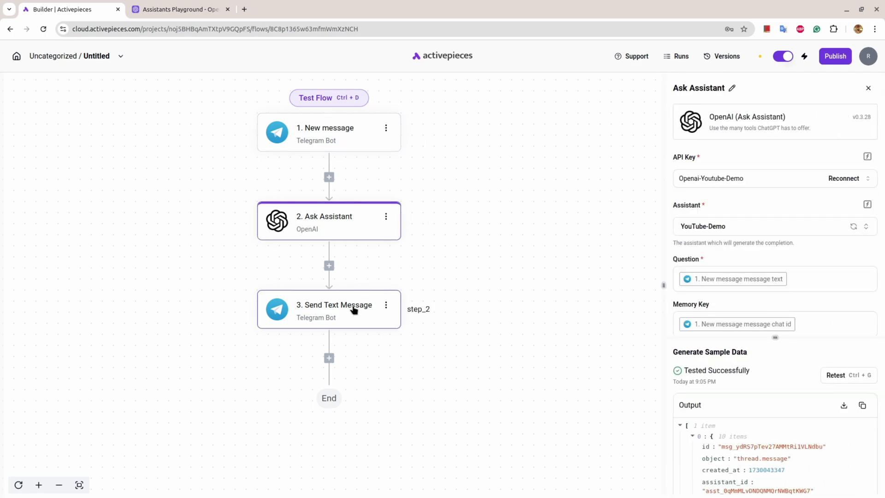
{"action": "left_click", "coordinate": [369, 306]}
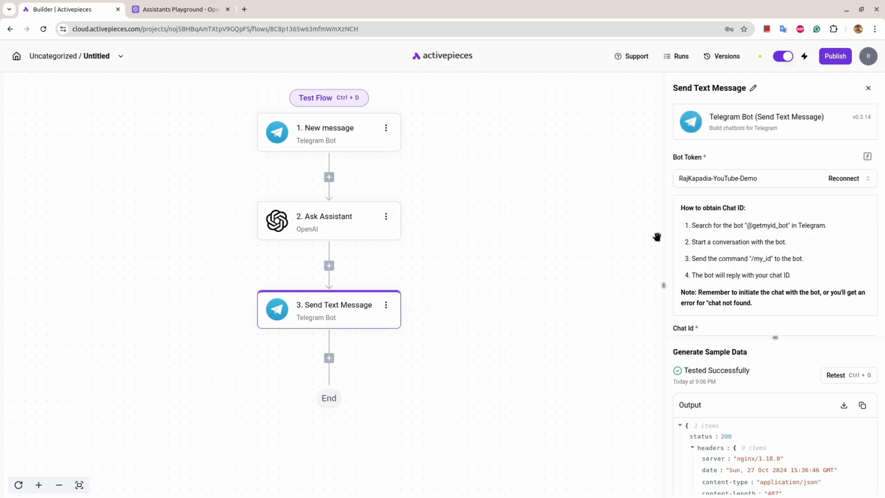